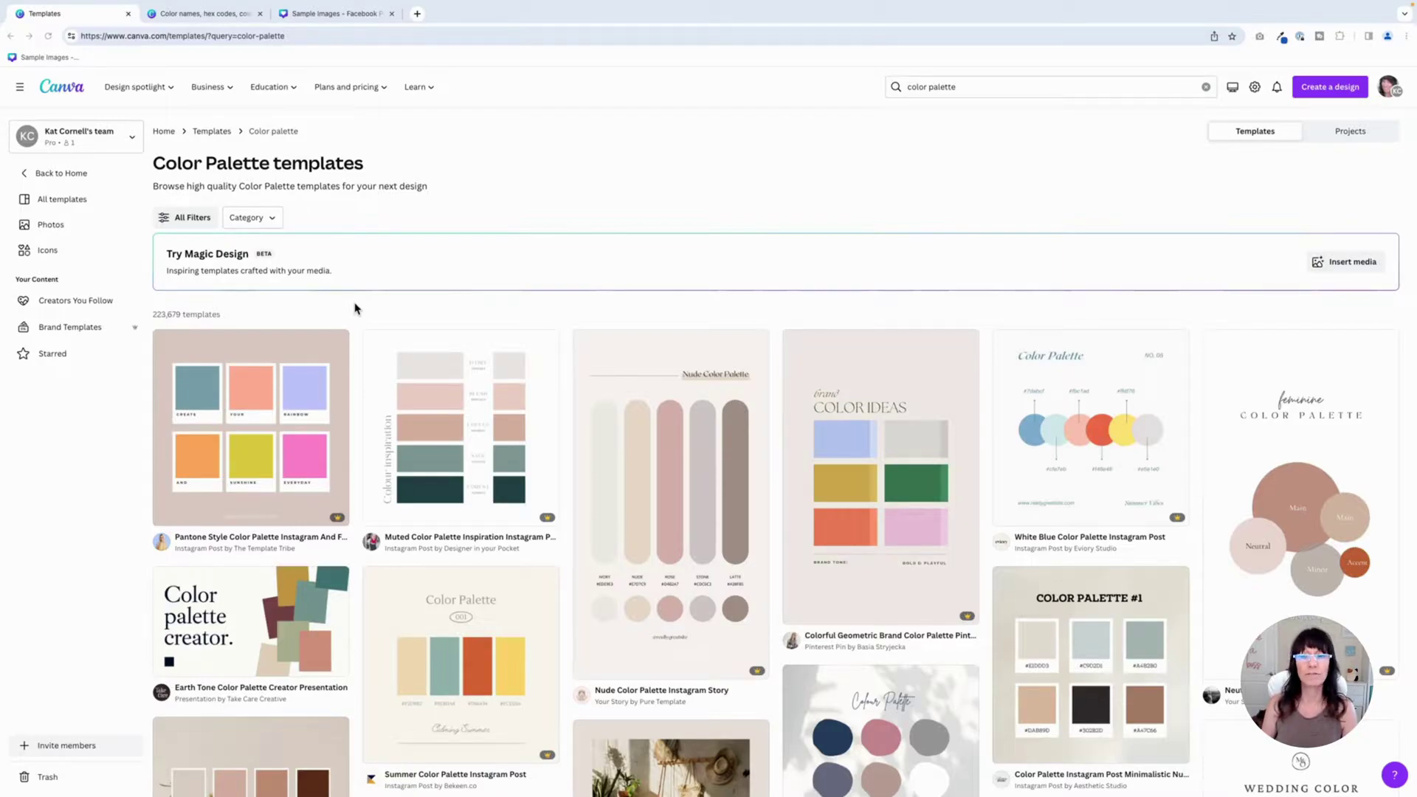
Scroll the page, switch to Canva's Colors resources page, and open the Color palette ideas card
{"action": "scroll", "coordinate": [355, 309], "scroll_direction": "down", "scroll_amount": 5}
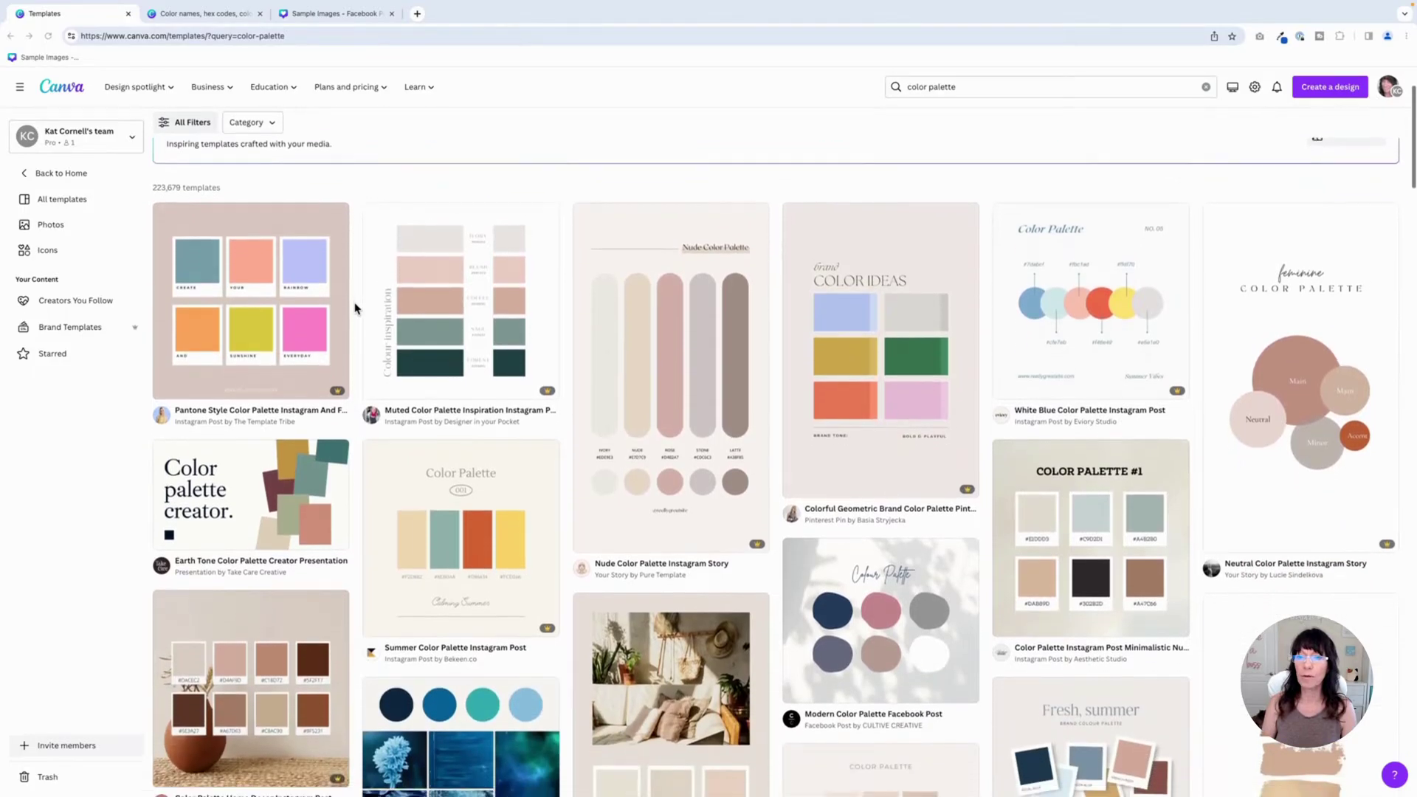
{"action": "scroll", "coordinate": [355, 308], "scroll_direction": "down", "scroll_amount": 8}
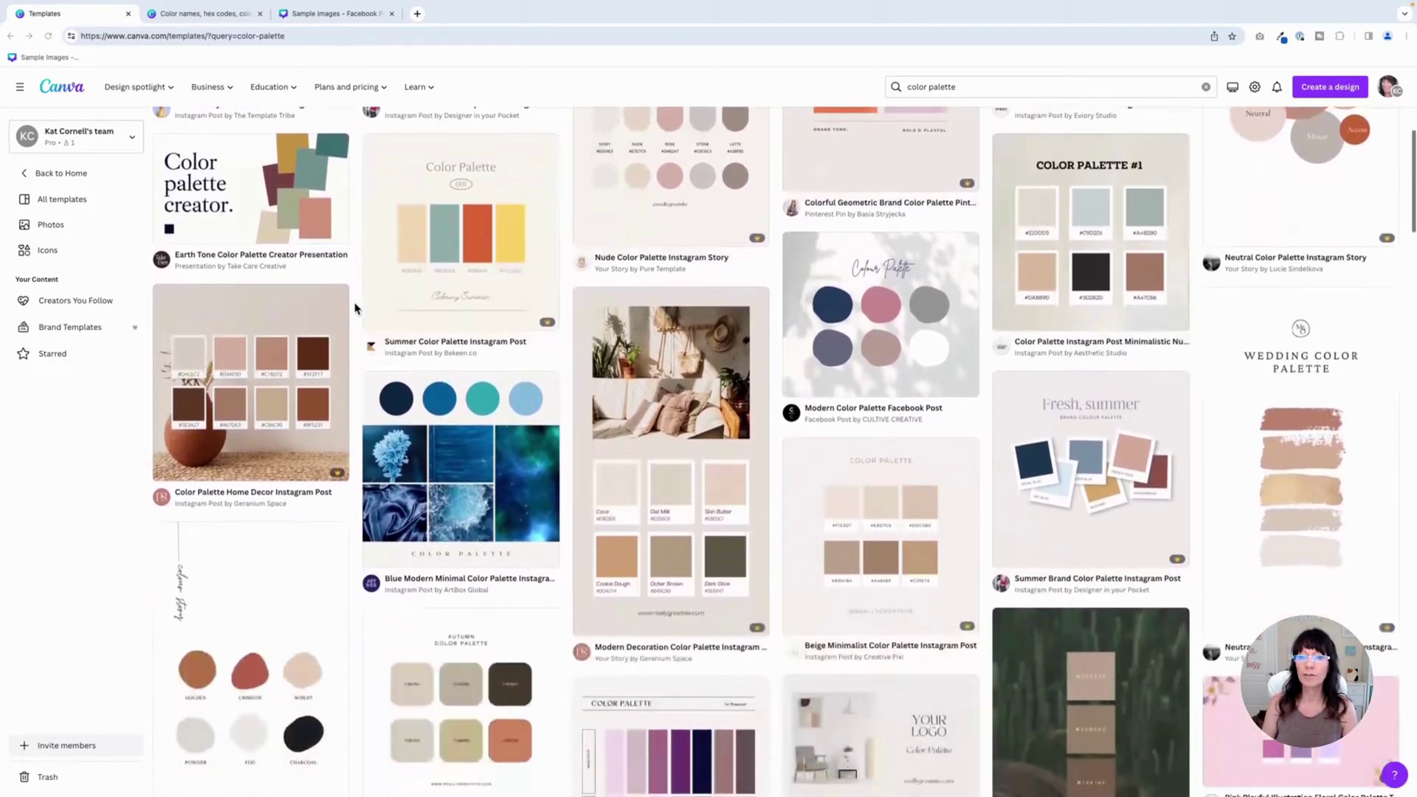
{"action": "scroll", "coordinate": [355, 308], "scroll_direction": "down", "scroll_amount": 9}
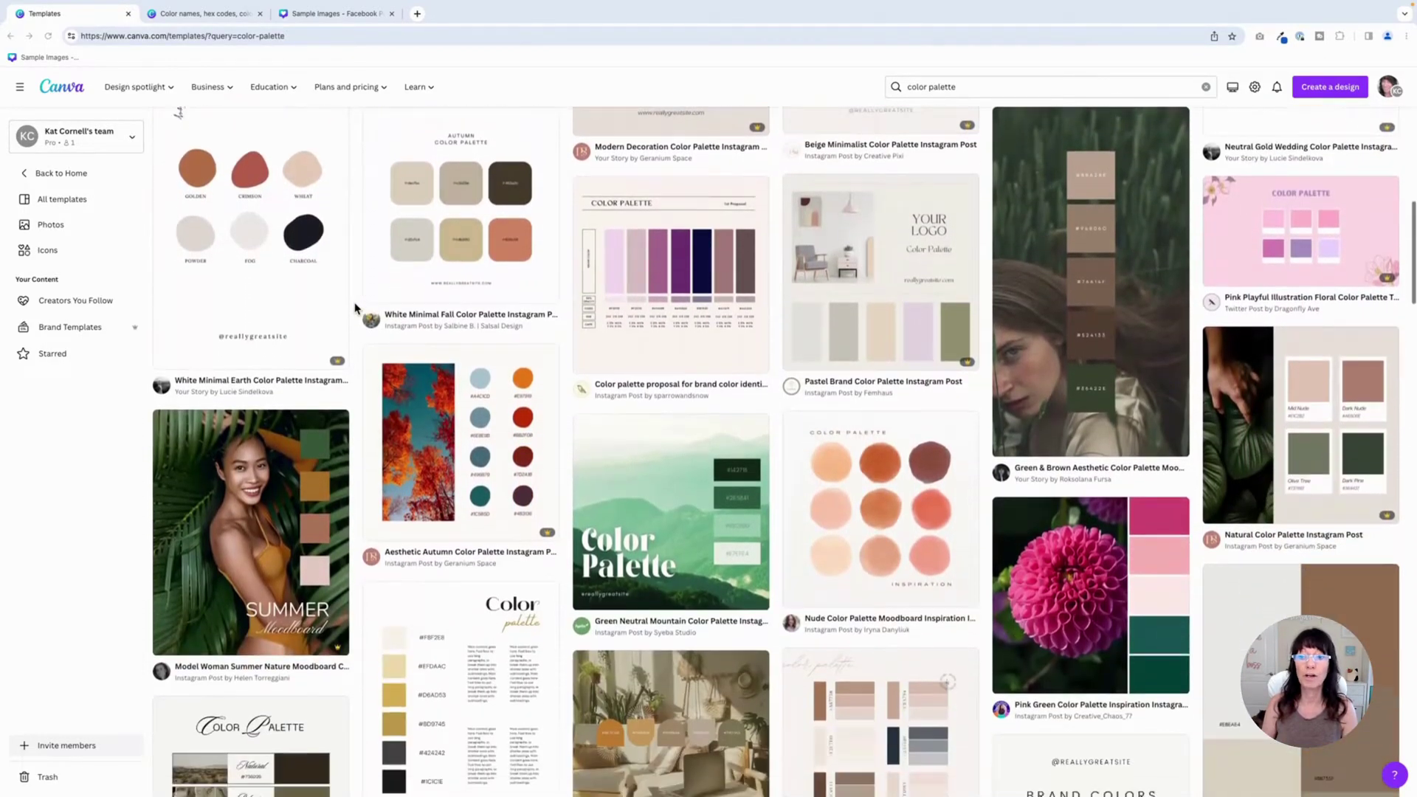
{"action": "scroll", "coordinate": [355, 309], "scroll_direction": "down", "scroll_amount": 3}
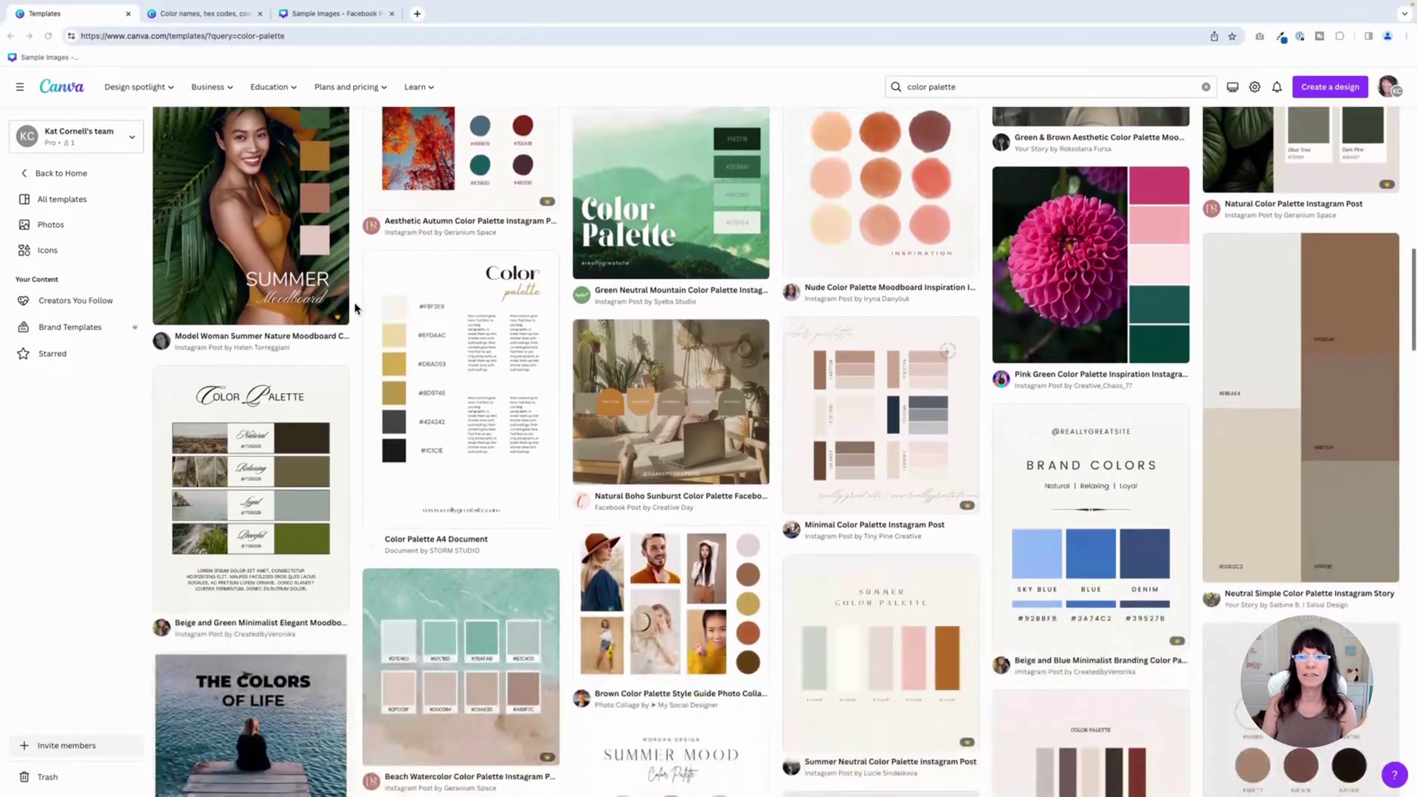
{"action": "scroll", "coordinate": [355, 308], "scroll_direction": "down", "scroll_amount": 2}
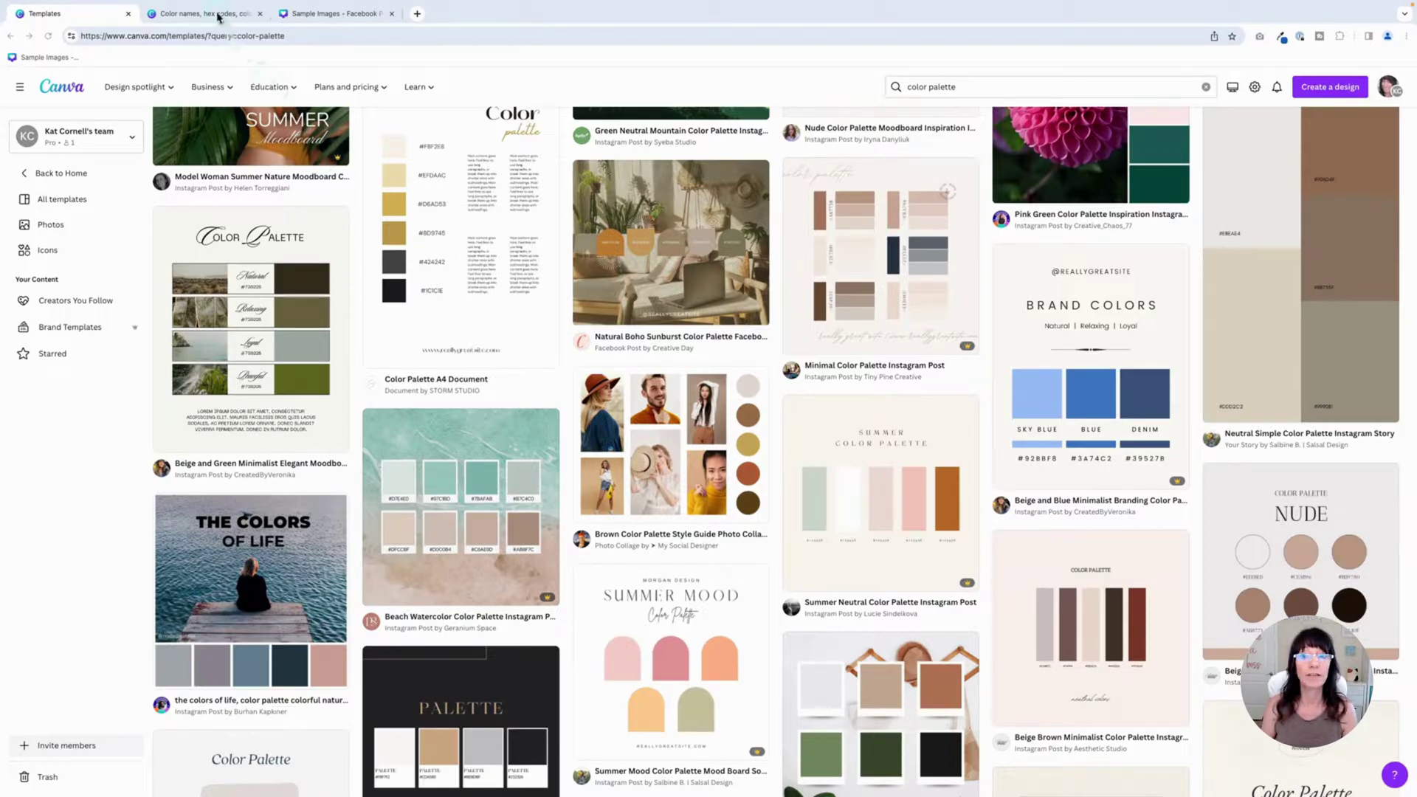
{"action": "left_click", "coordinate": [218, 16]}
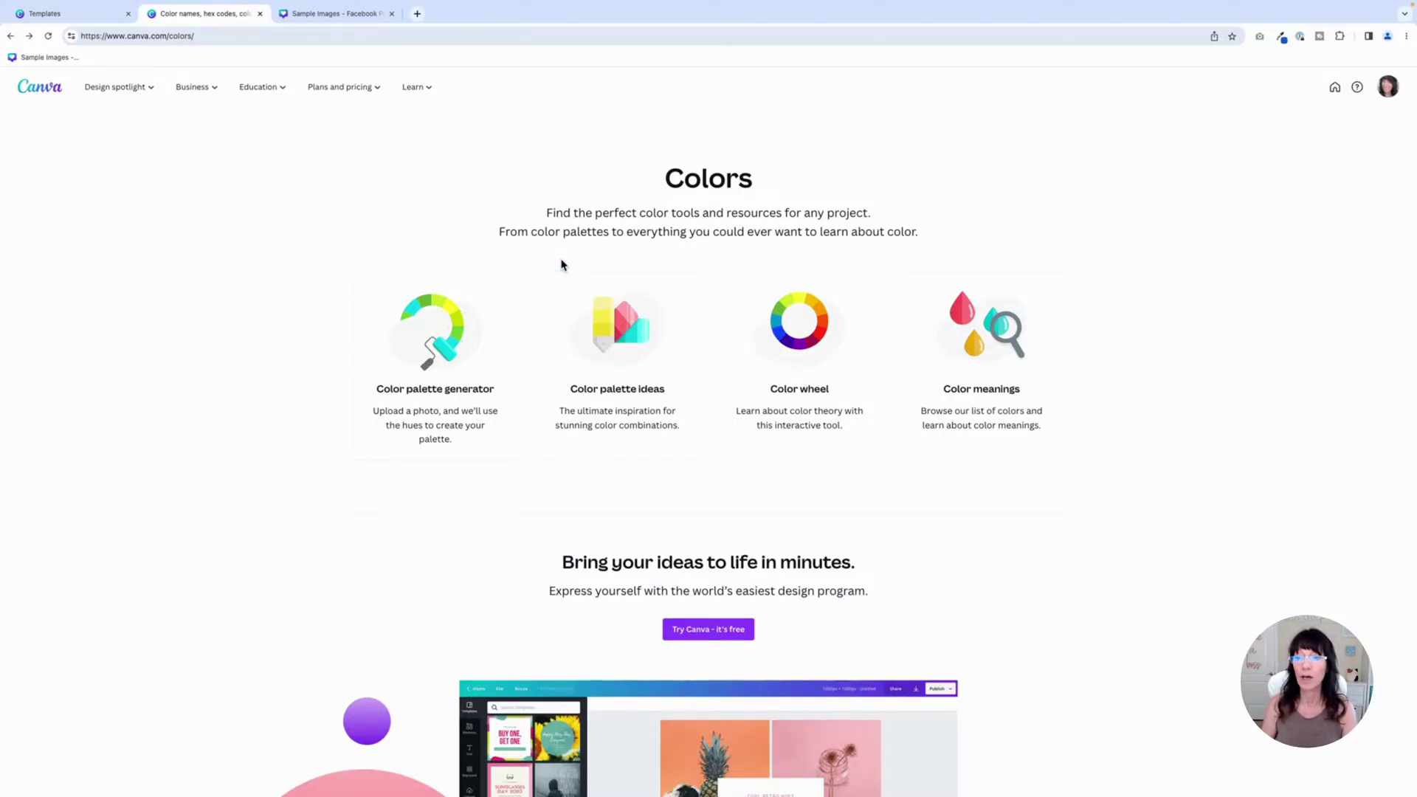
{"action": "left_click", "coordinate": [442, 412]}
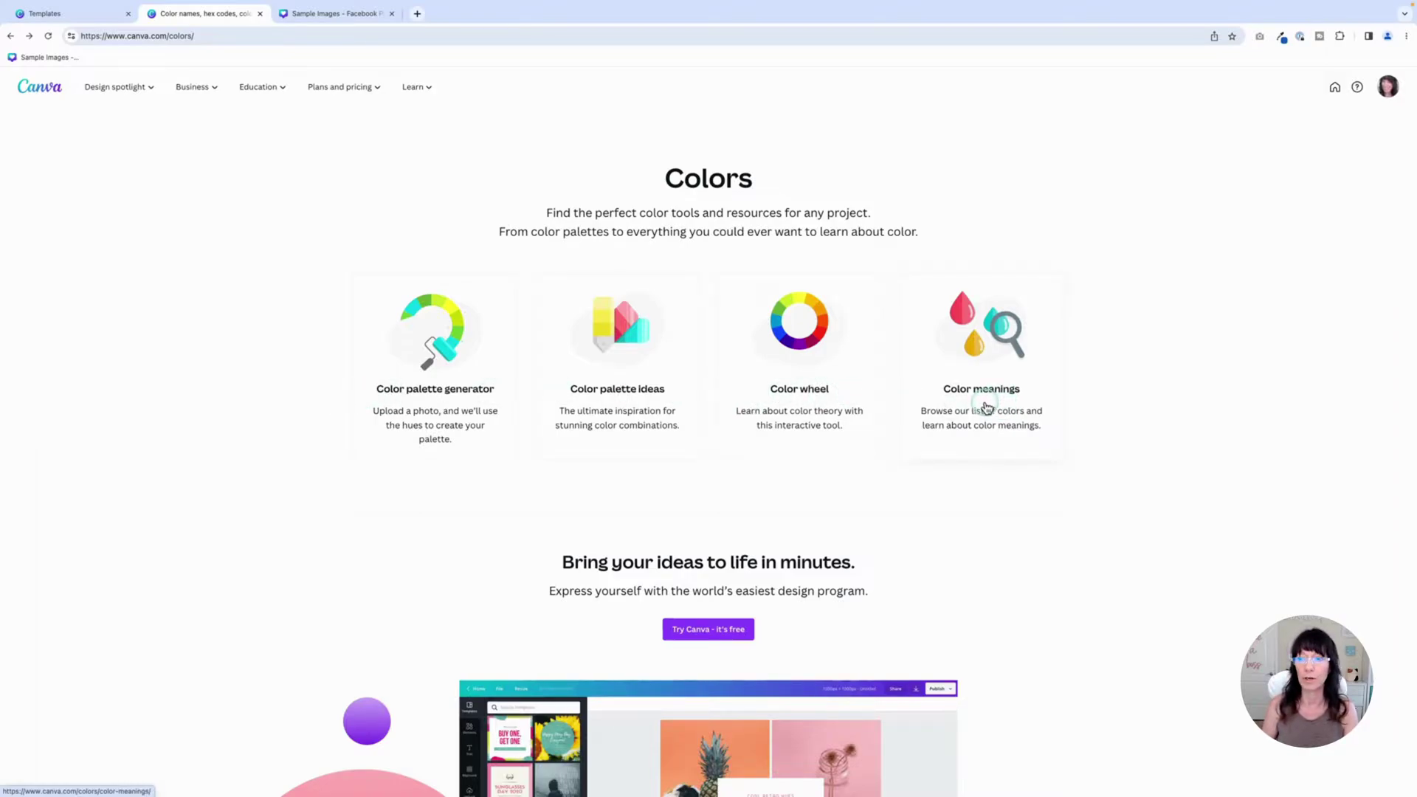
Open the Color palettes gallery and browse further down the palette list
{"action": "left_click", "coordinate": [619, 343]}
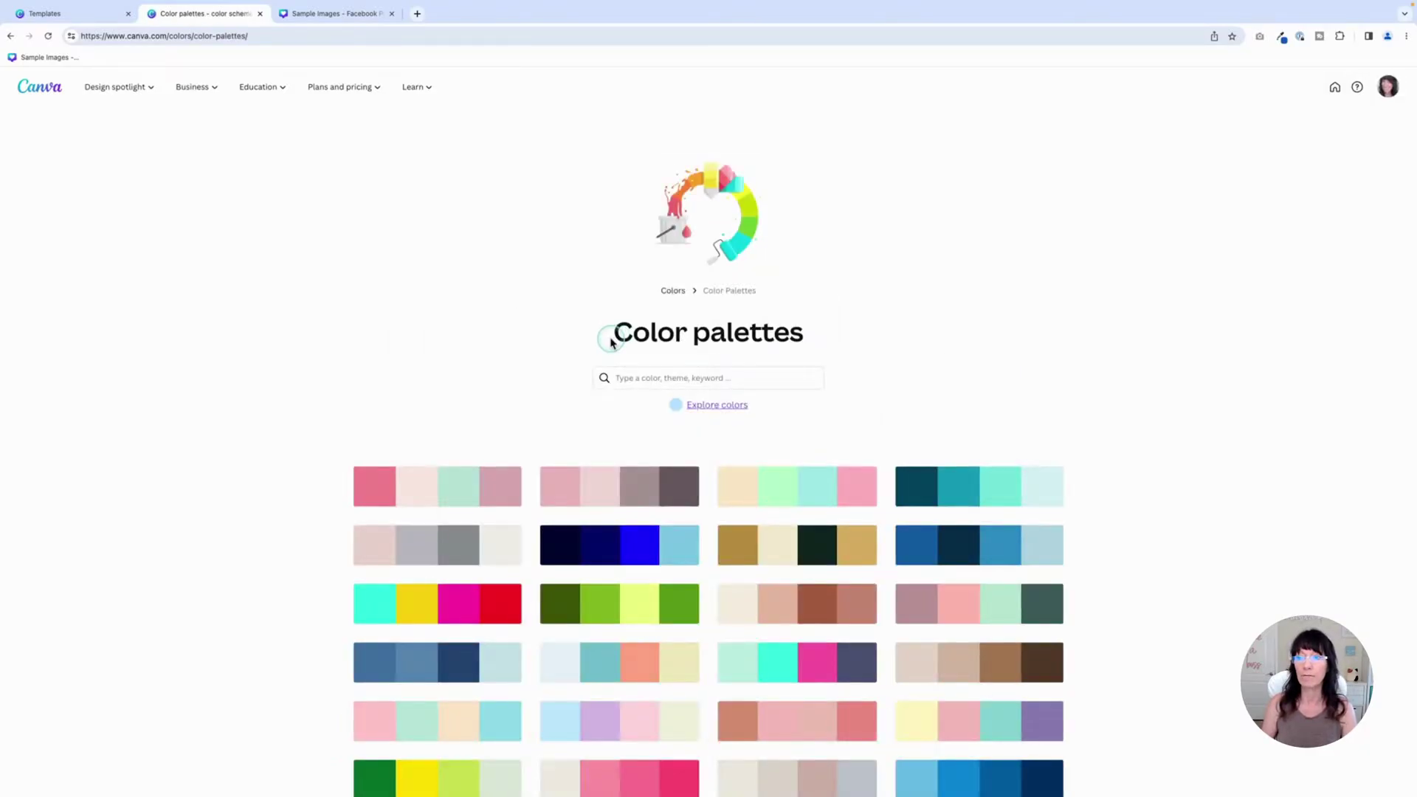
{"action": "scroll", "coordinate": [205, 386], "scroll_direction": "down", "scroll_amount": 4}
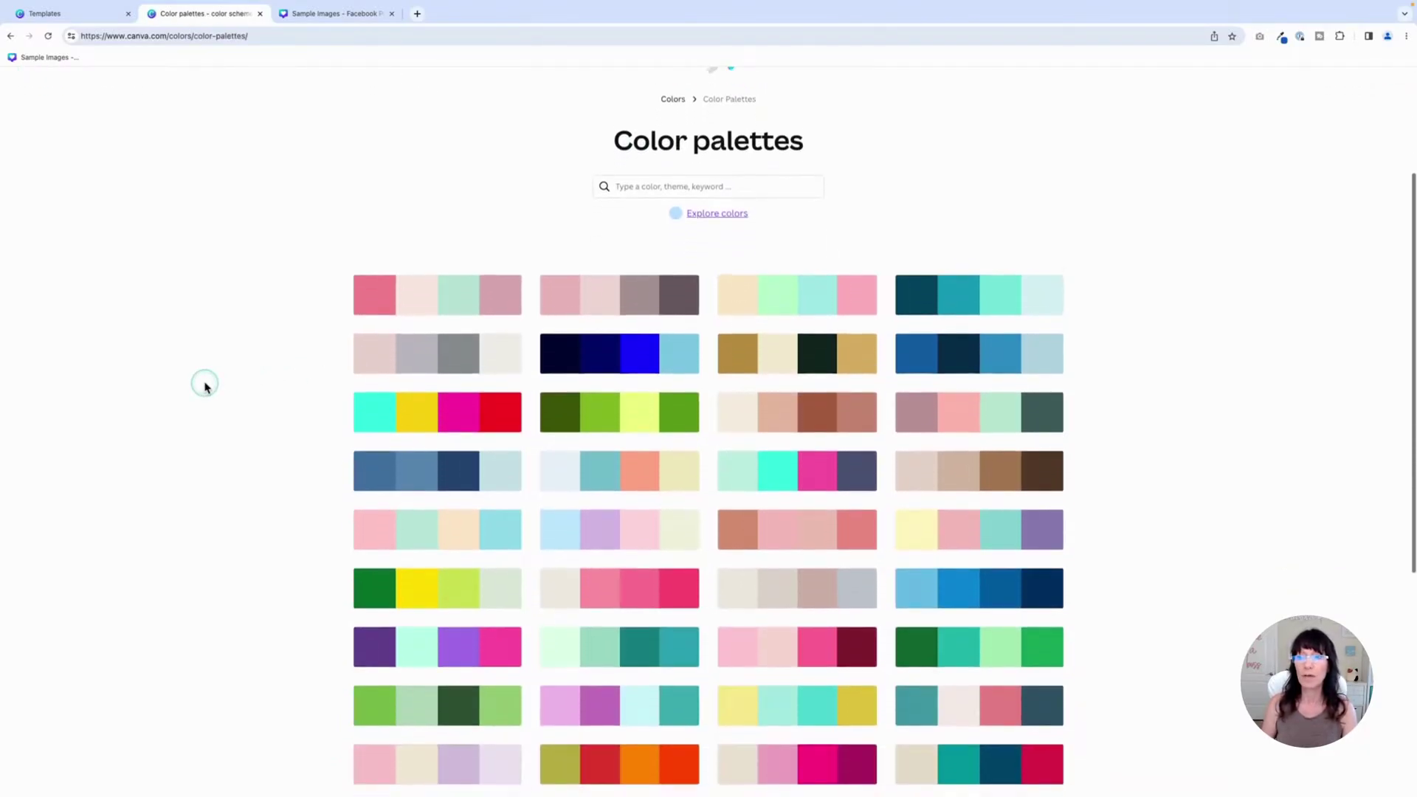
{"action": "scroll", "coordinate": [205, 387], "scroll_direction": "down", "scroll_amount": 1}
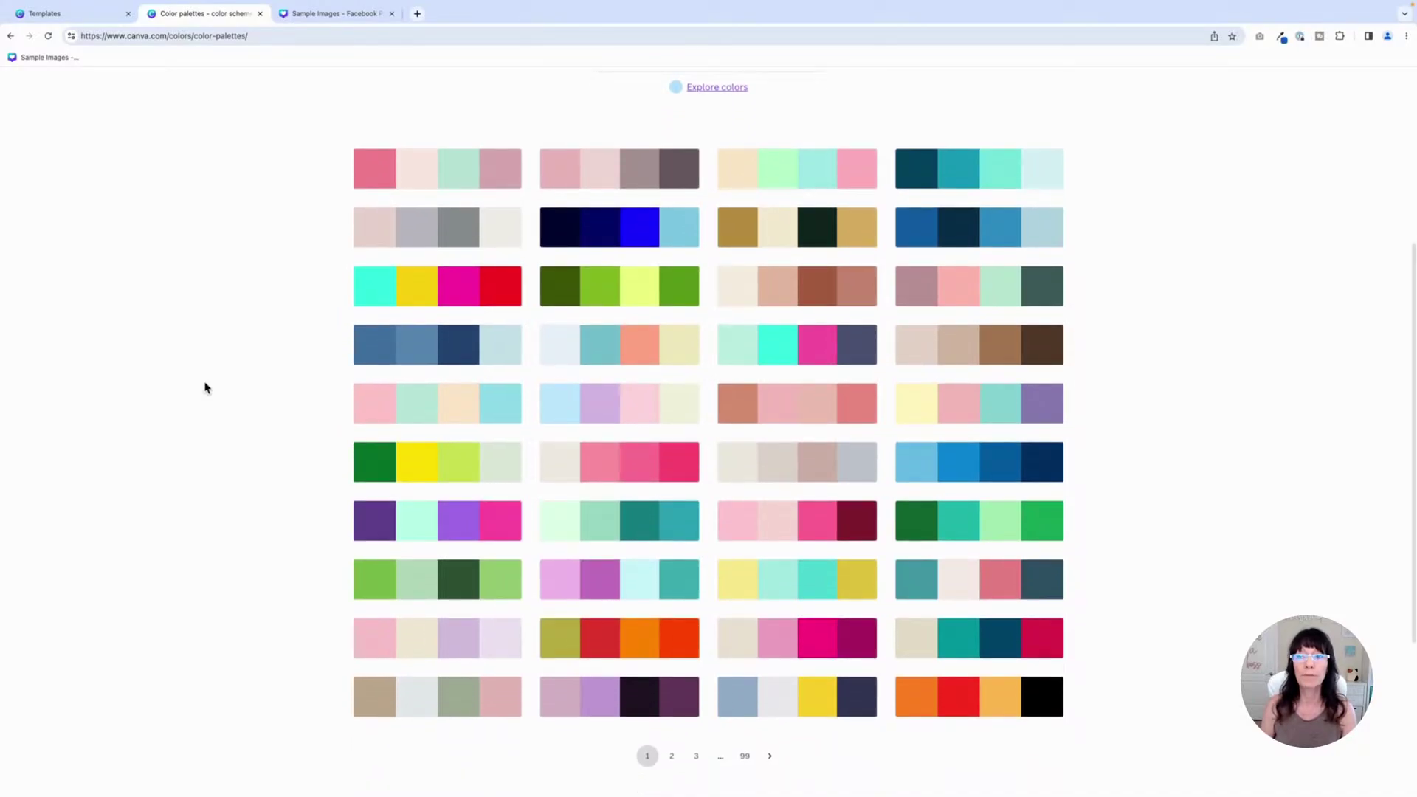
{"action": "left_click", "coordinate": [228, 372]}
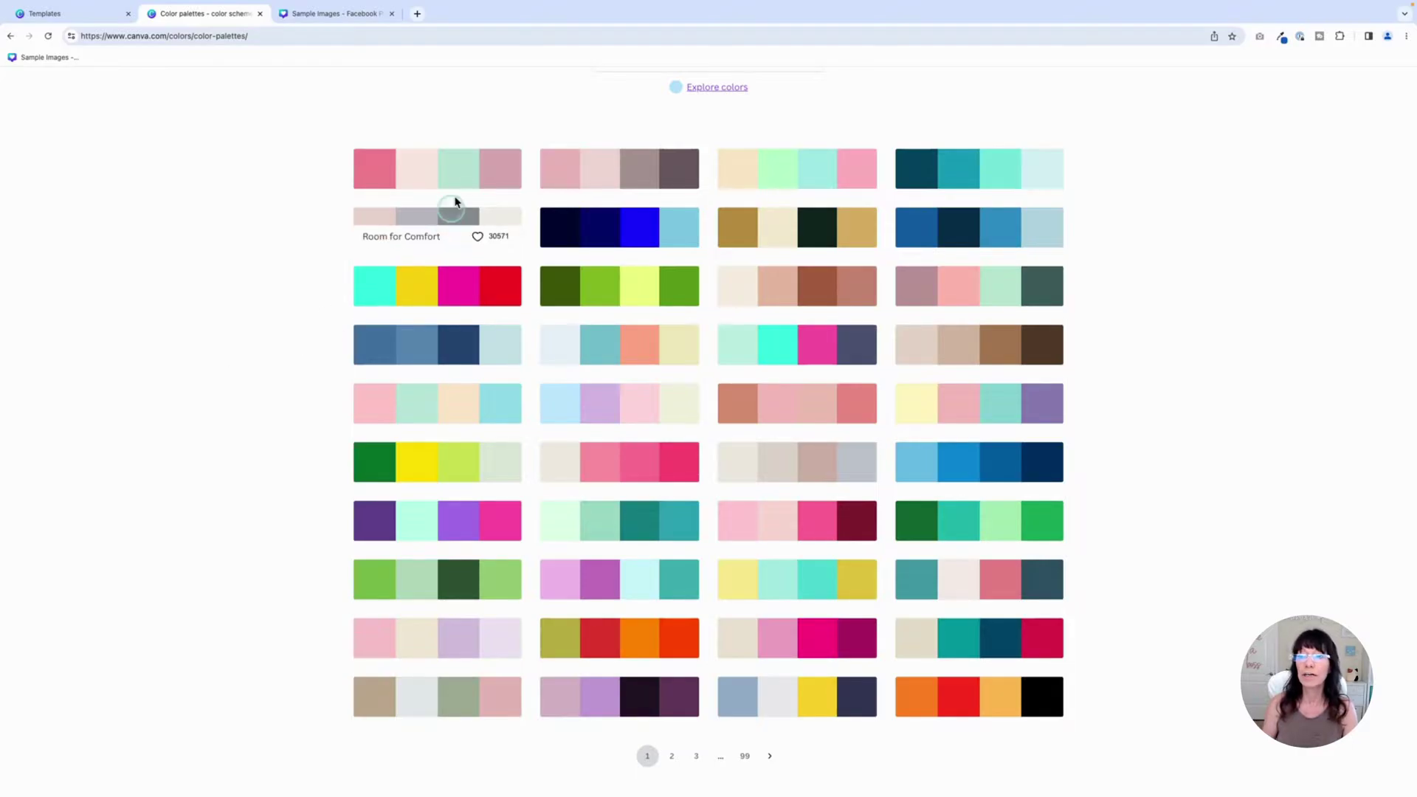
Copy the Rosewater hex from Rosettes and Cream, return to the gallery, and like that palette
{"action": "left_click", "coordinate": [449, 159]}
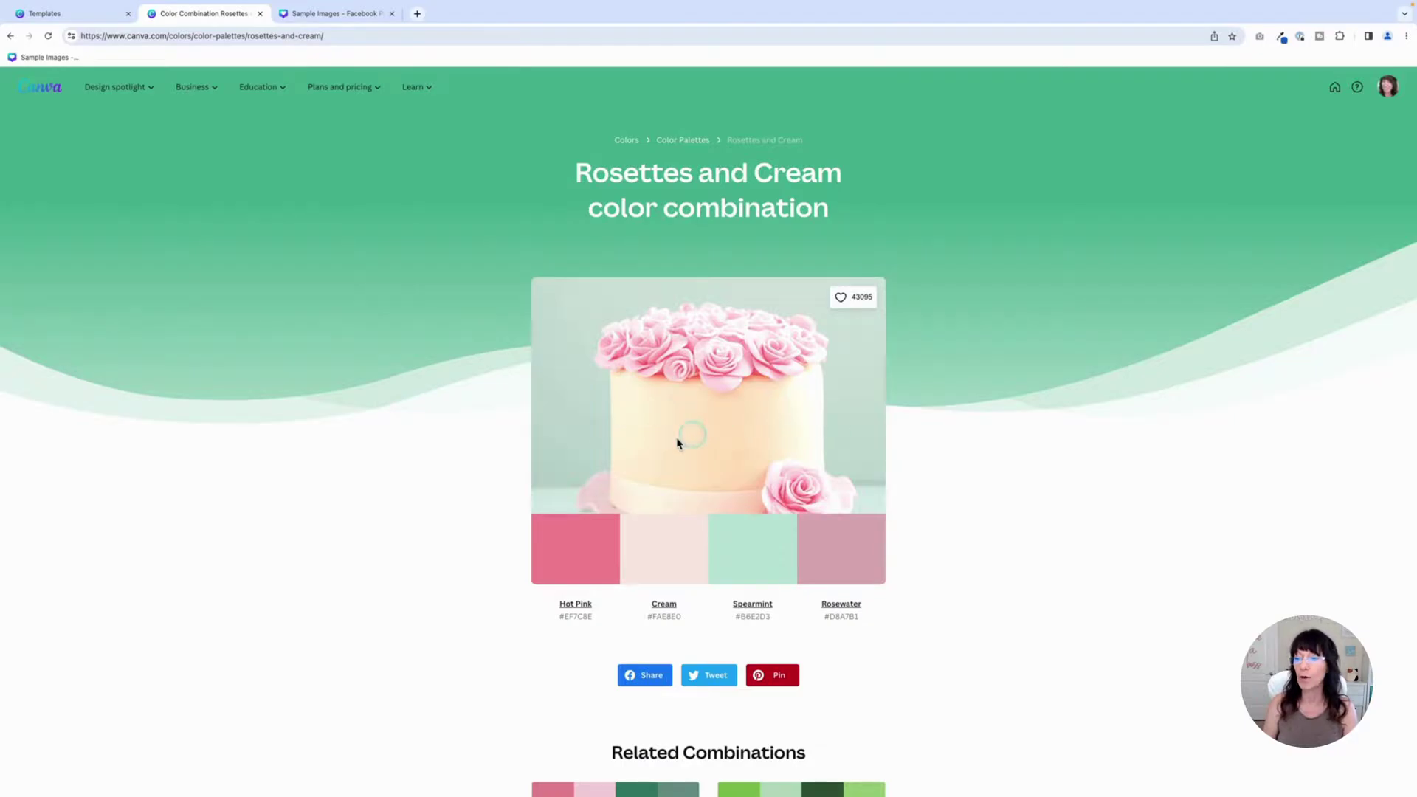
{"action": "left_click", "coordinate": [869, 562]}
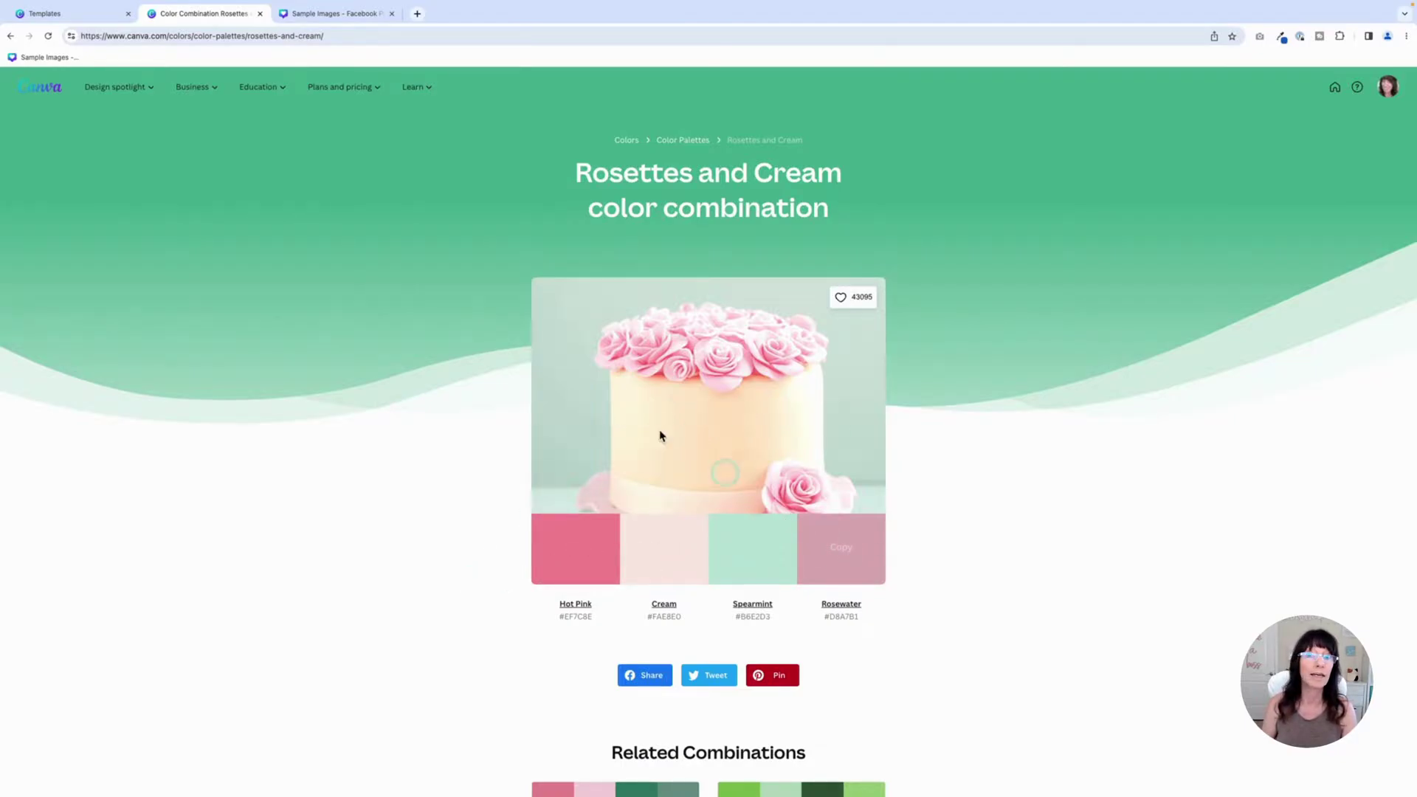
{"action": "left_click", "coordinate": [11, 37]}
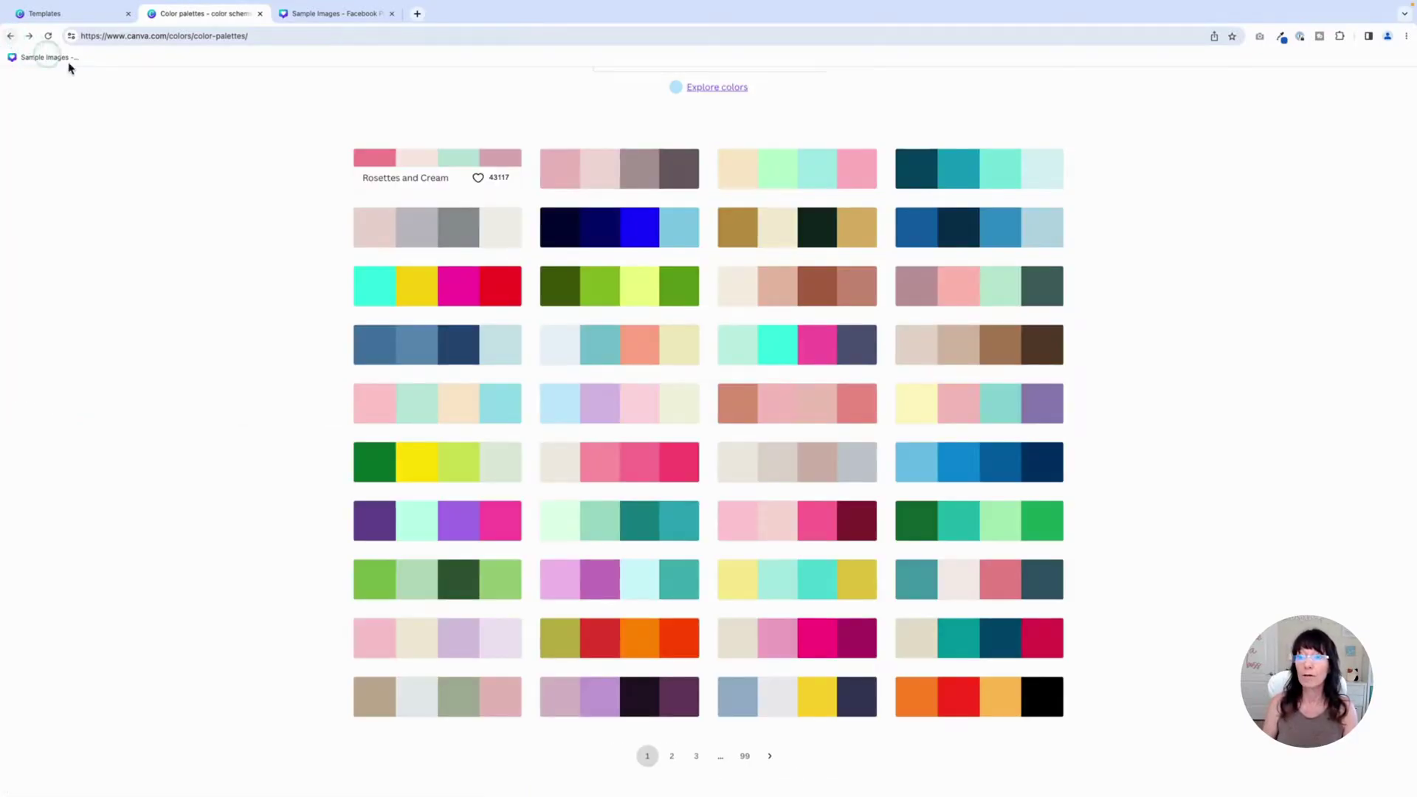
{"action": "left_click", "coordinate": [479, 179]}
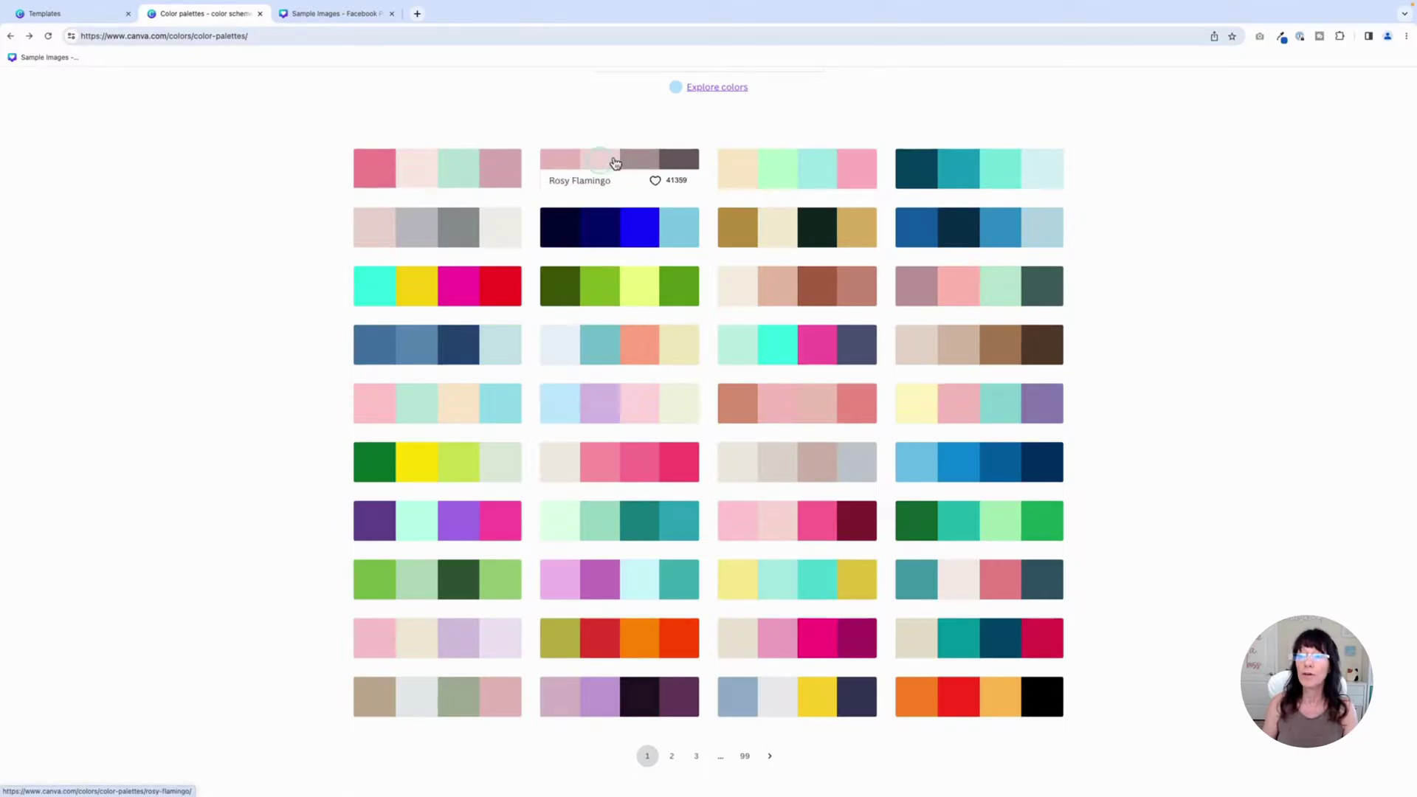
{"action": "left_click", "coordinate": [717, 88]}
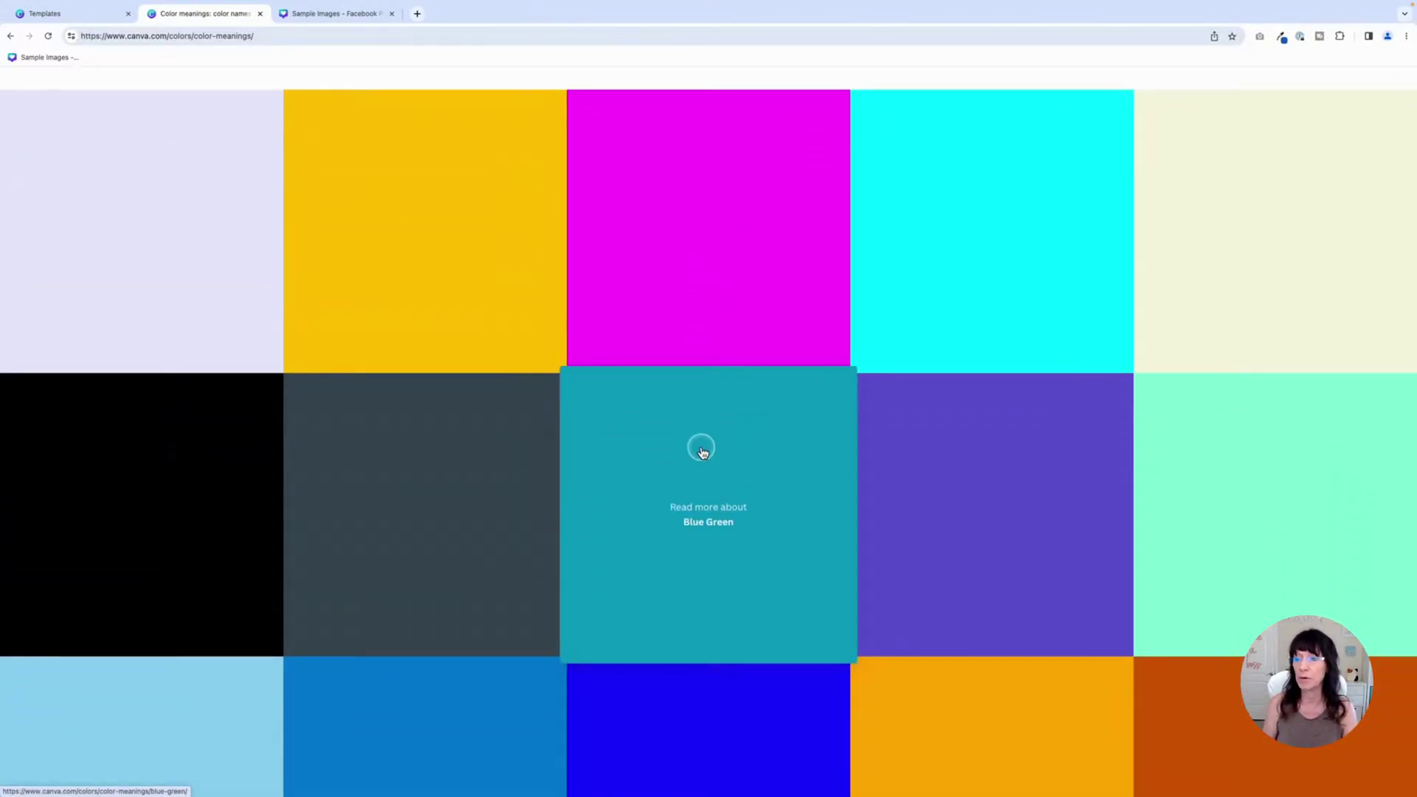
{"action": "left_click", "coordinate": [701, 452]}
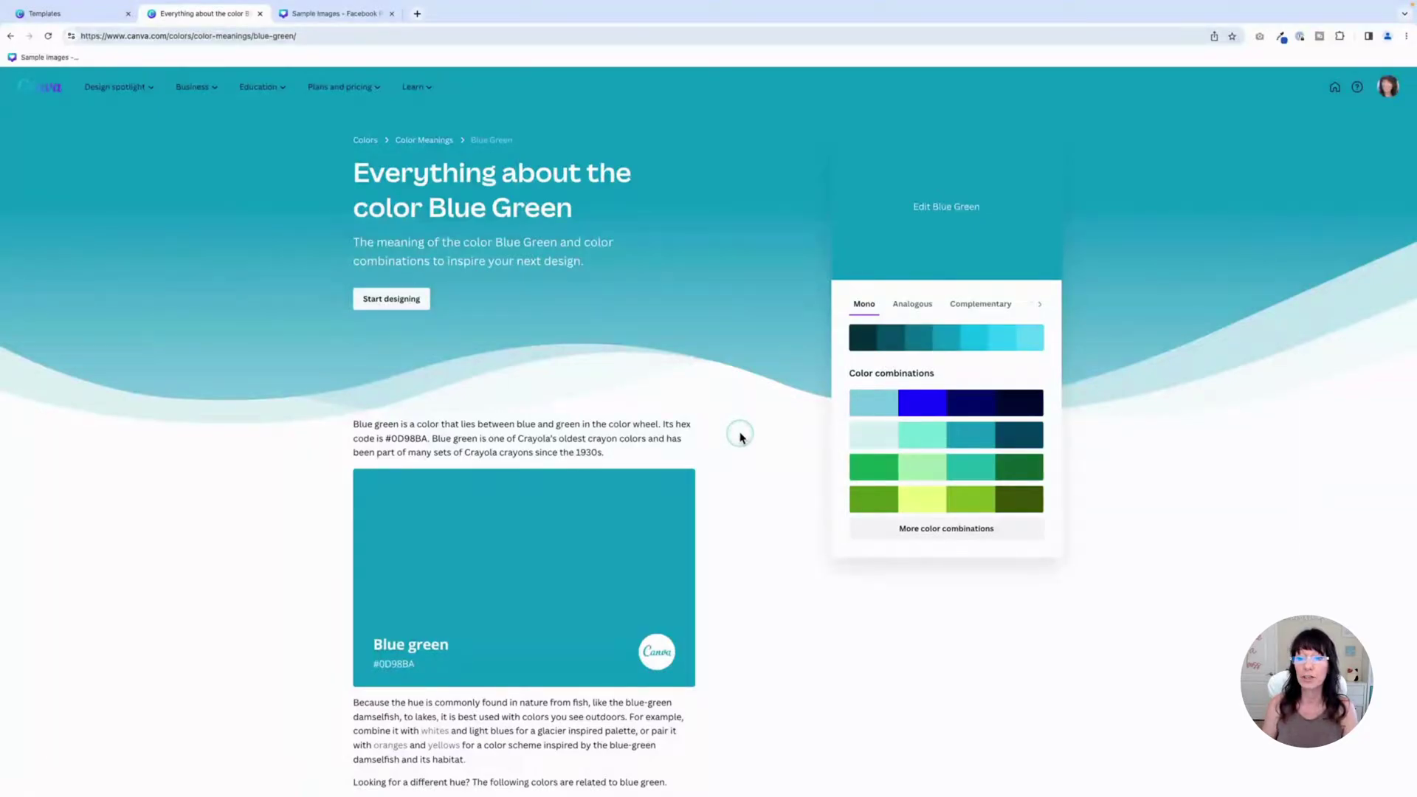
{"action": "scroll", "coordinate": [740, 437], "scroll_direction": "down", "scroll_amount": 7}
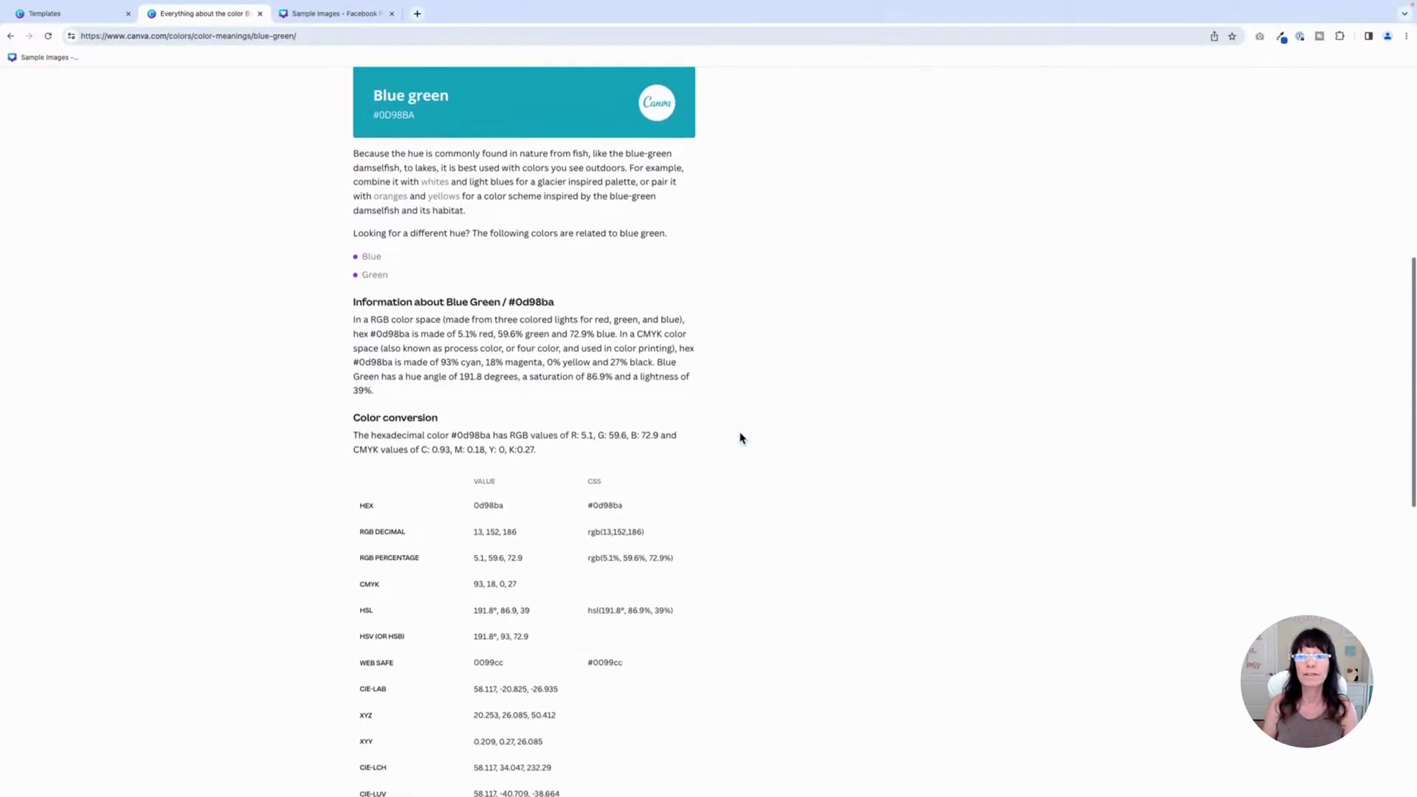
{"action": "scroll", "coordinate": [740, 437], "scroll_direction": "down", "scroll_amount": 3}
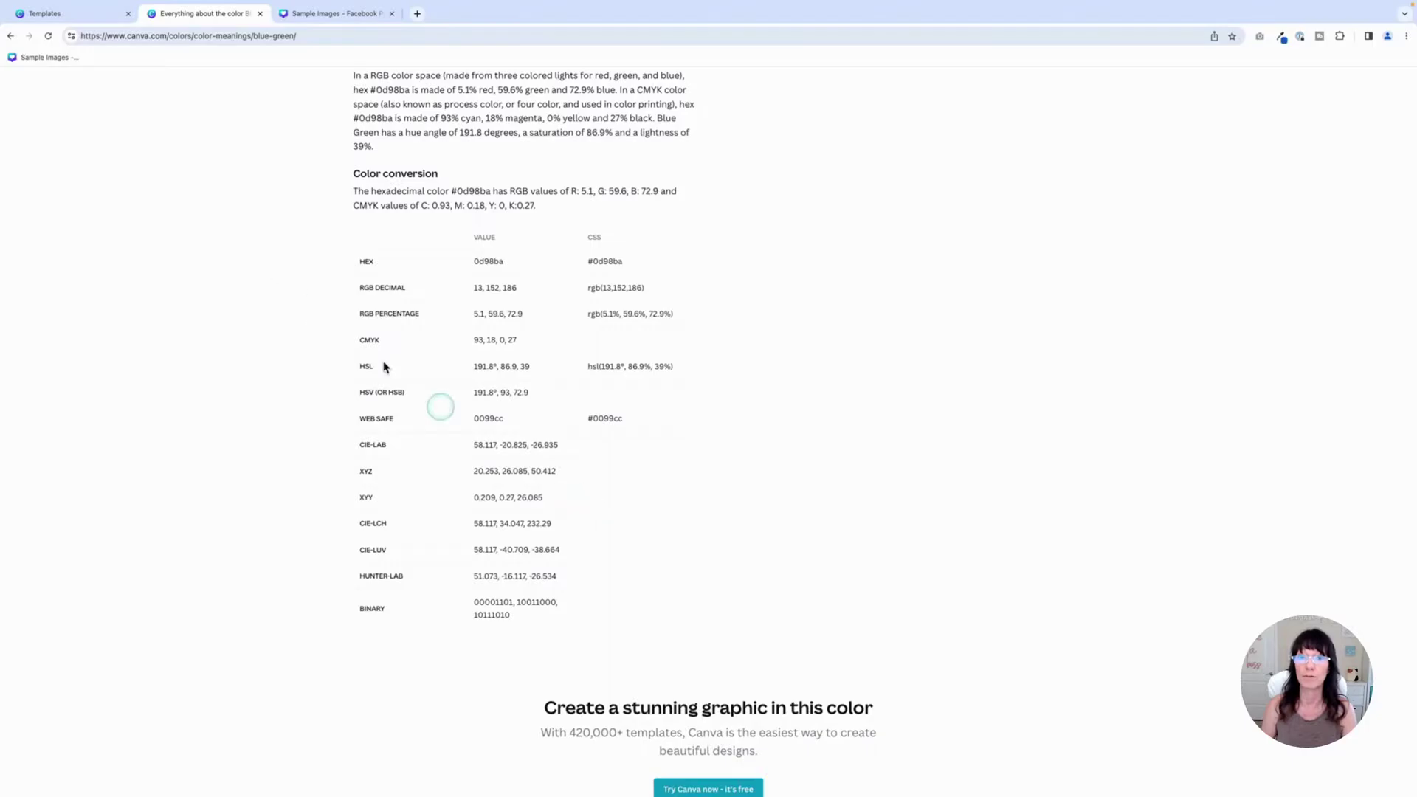
{"action": "left_click", "coordinate": [10, 36]}
Return to the Colors page and open the Color wheel showing #1ecbe1 with complementary #E1341E
{"action": "left_click", "coordinate": [11, 36]}
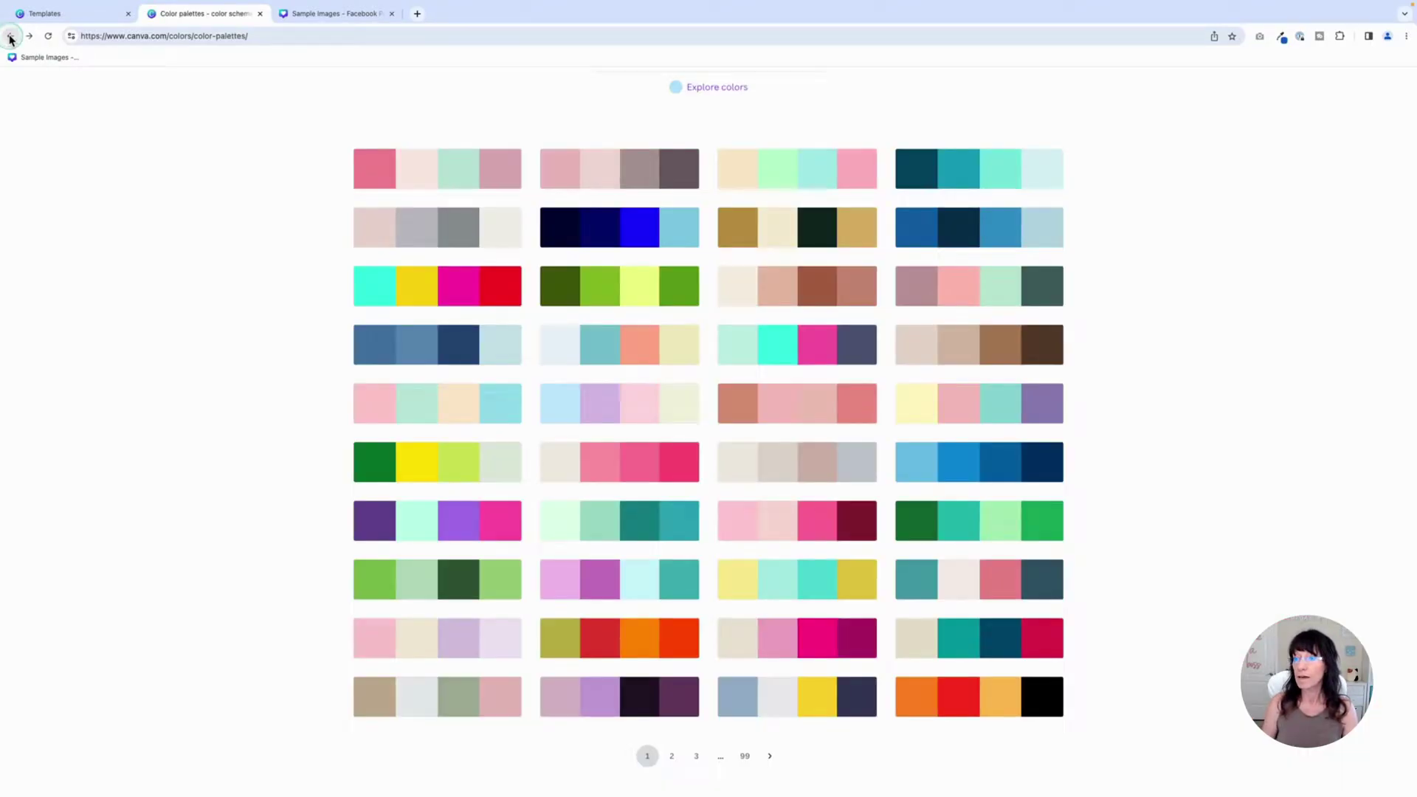
{"action": "left_click", "coordinate": [10, 36]}
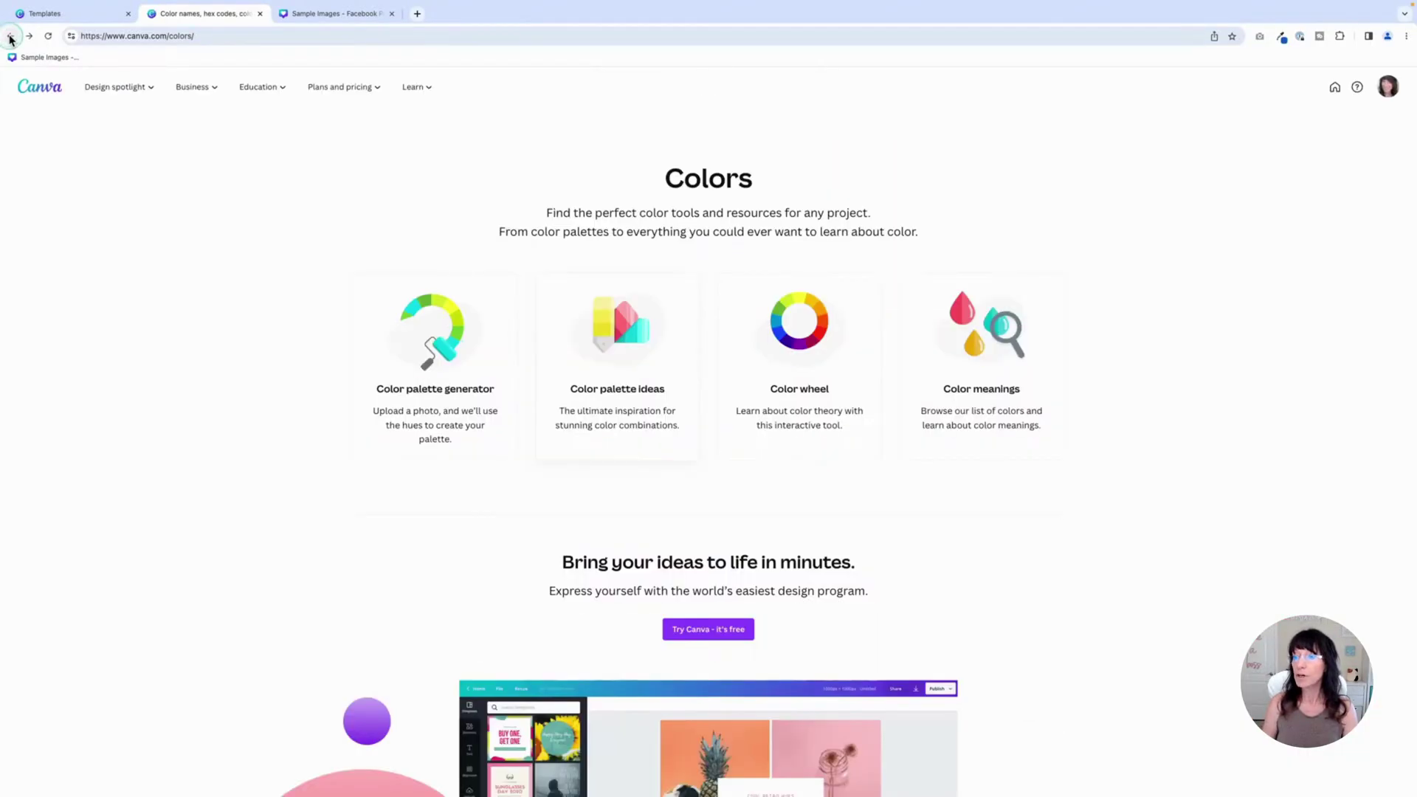
{"action": "left_click", "coordinate": [791, 332]}
{"action": "scroll", "coordinate": [686, 362], "scroll_direction": "down", "scroll_amount": 2}
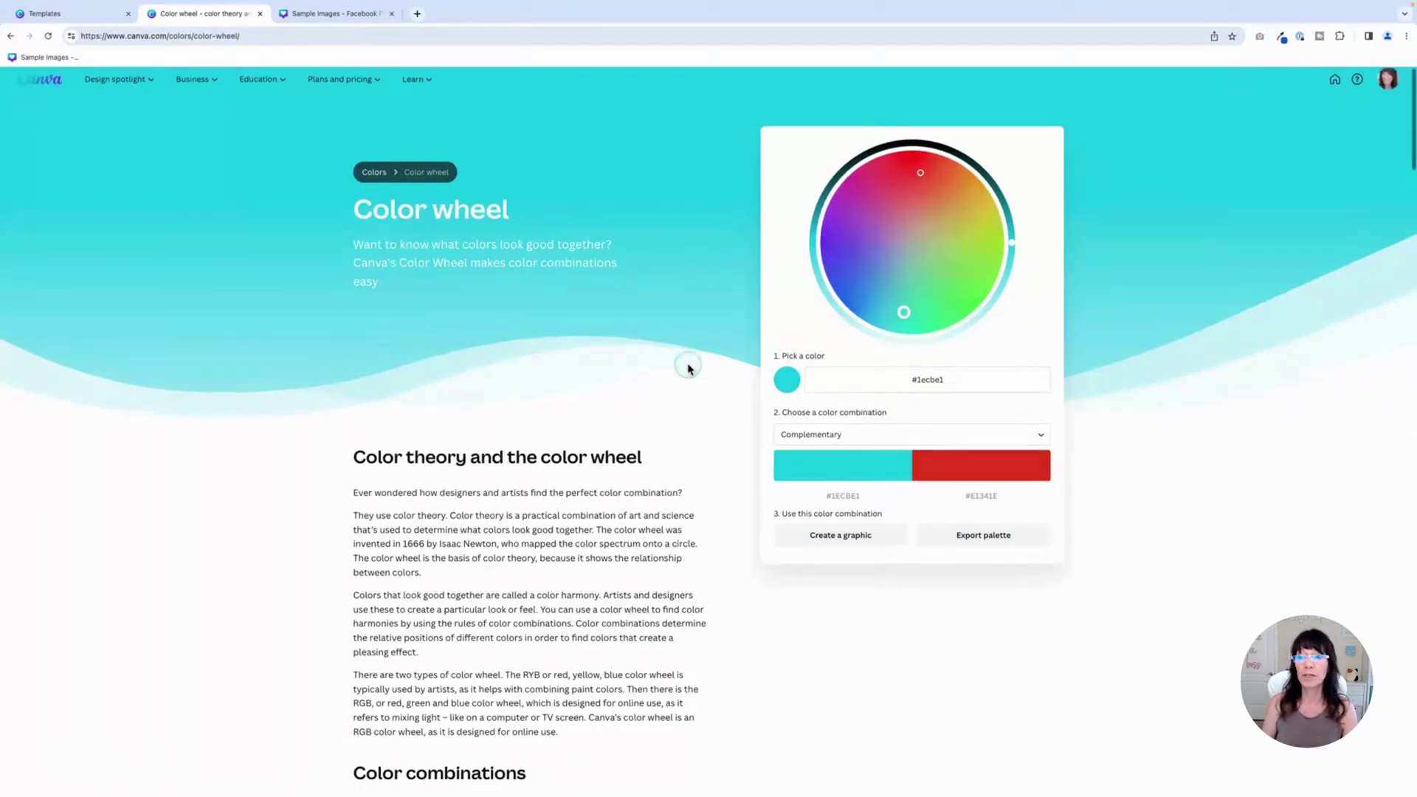
{"action": "scroll", "coordinate": [687, 367], "scroll_direction": "down", "scroll_amount": 3}
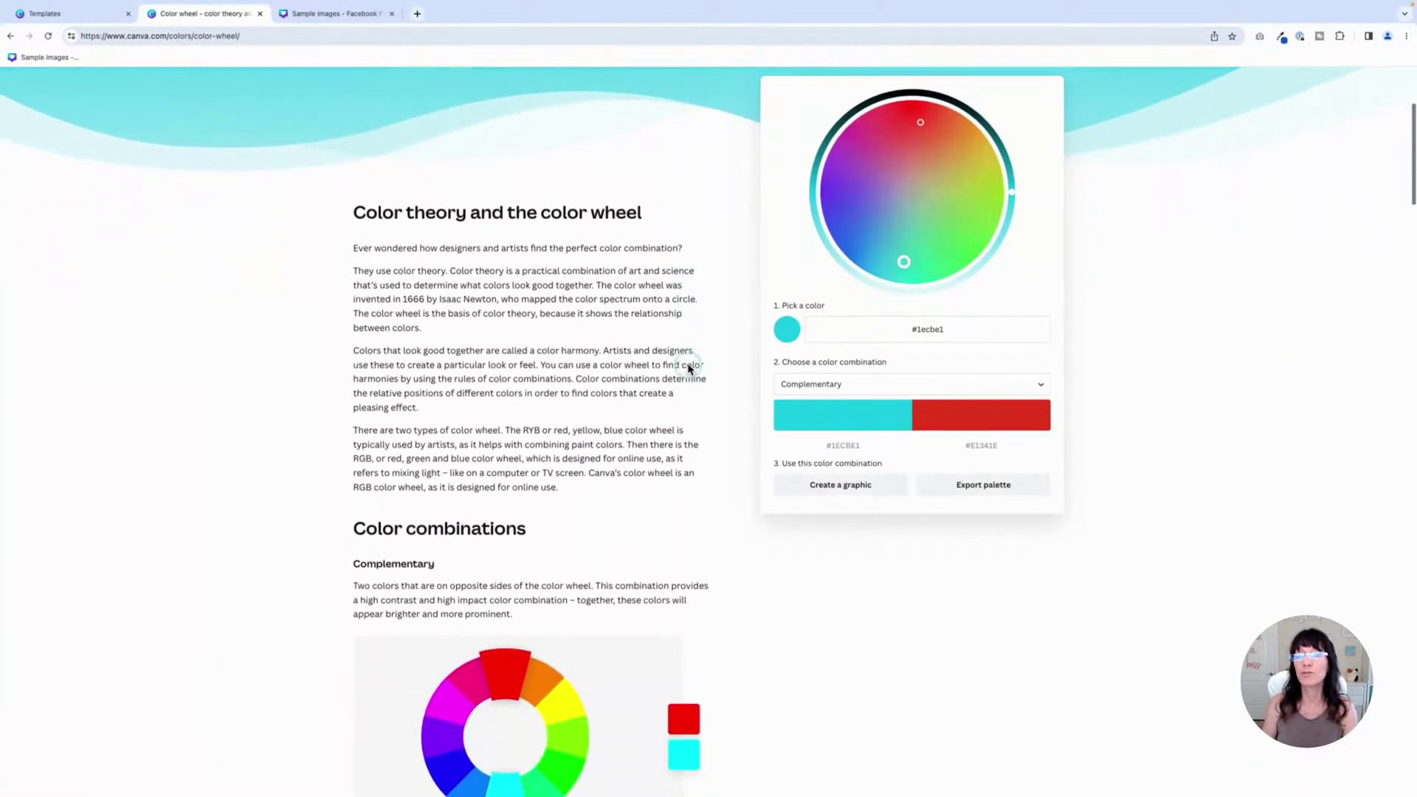
{"action": "left_click", "coordinate": [701, 371]}
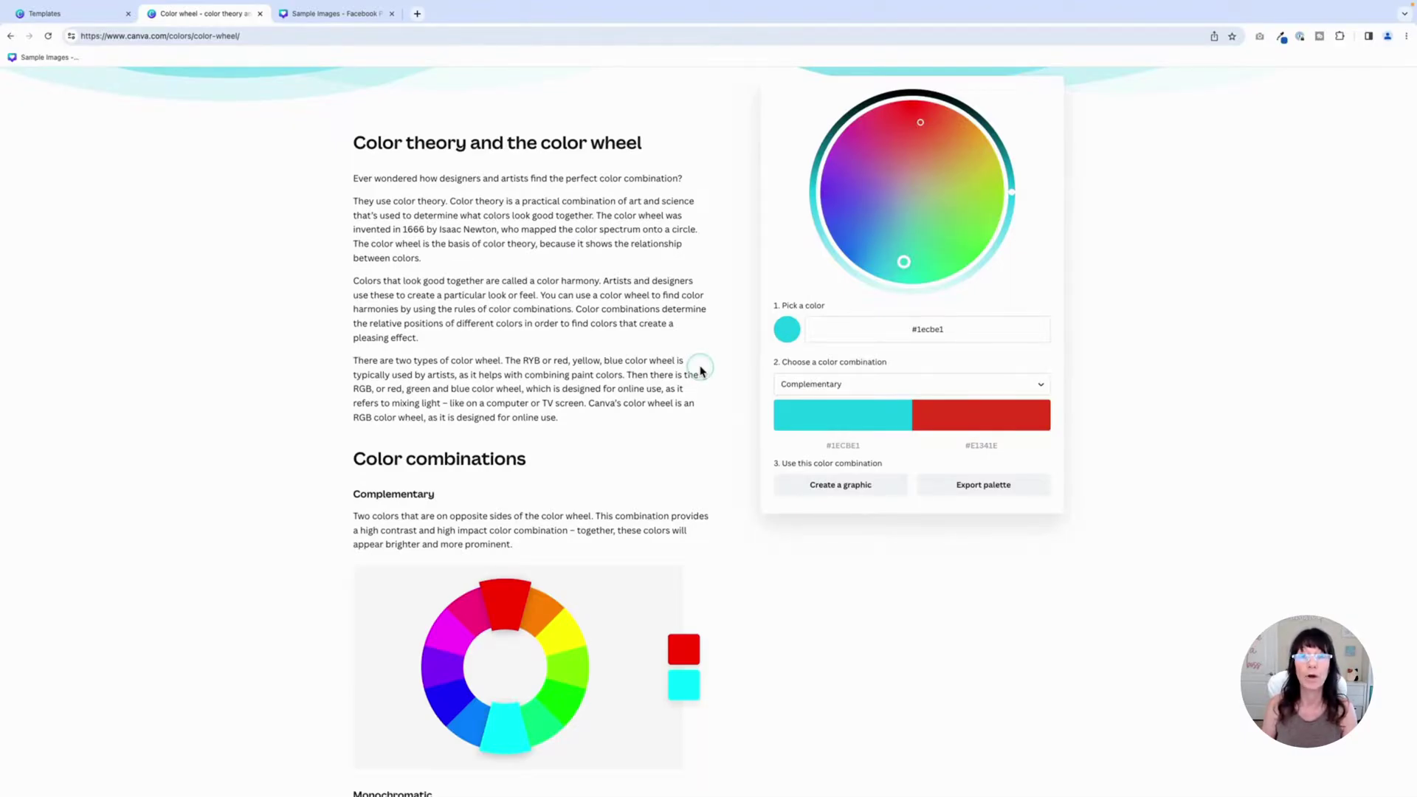
{"action": "scroll", "coordinate": [702, 371], "scroll_direction": "down", "scroll_amount": 5}
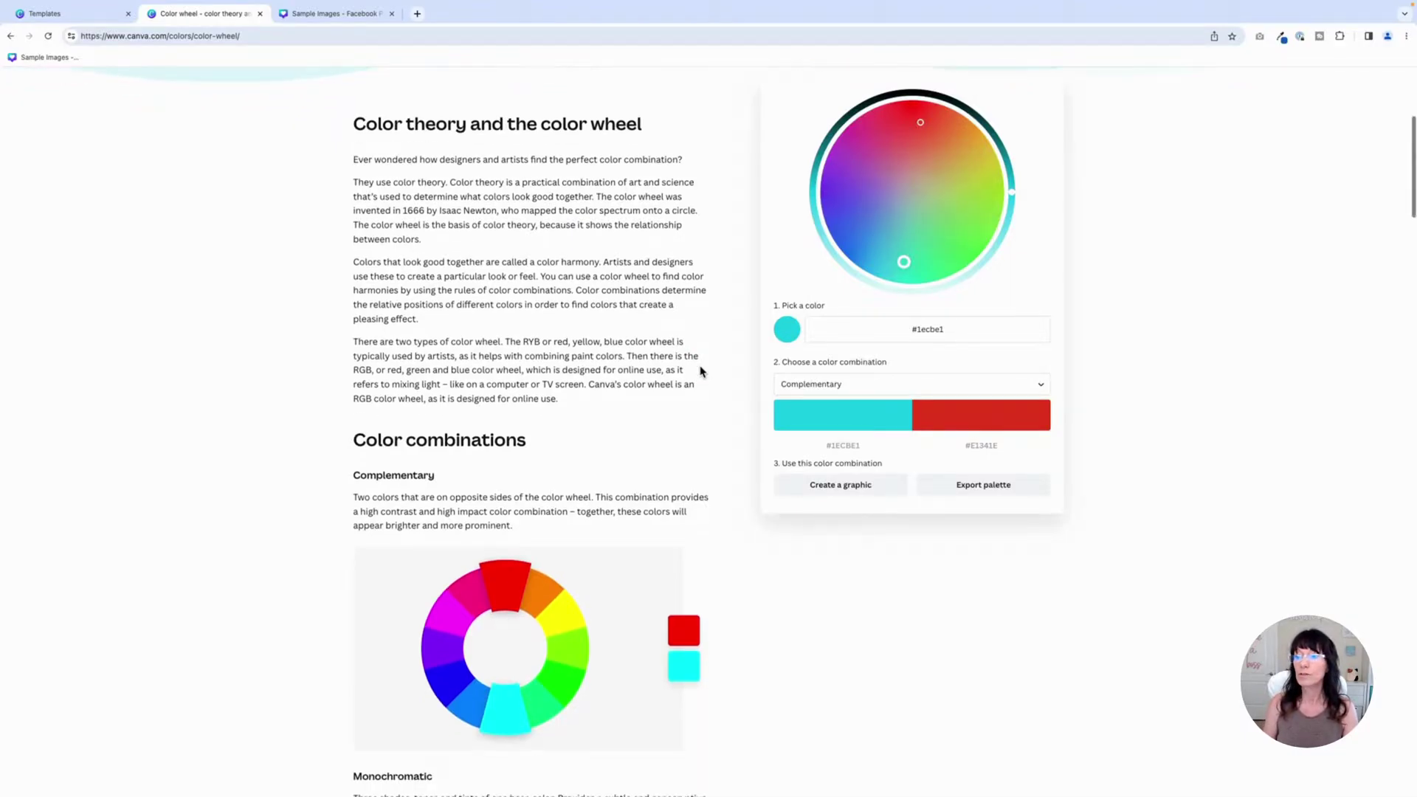
{"action": "scroll", "coordinate": [700, 370], "scroll_direction": "up", "scroll_amount": 1}
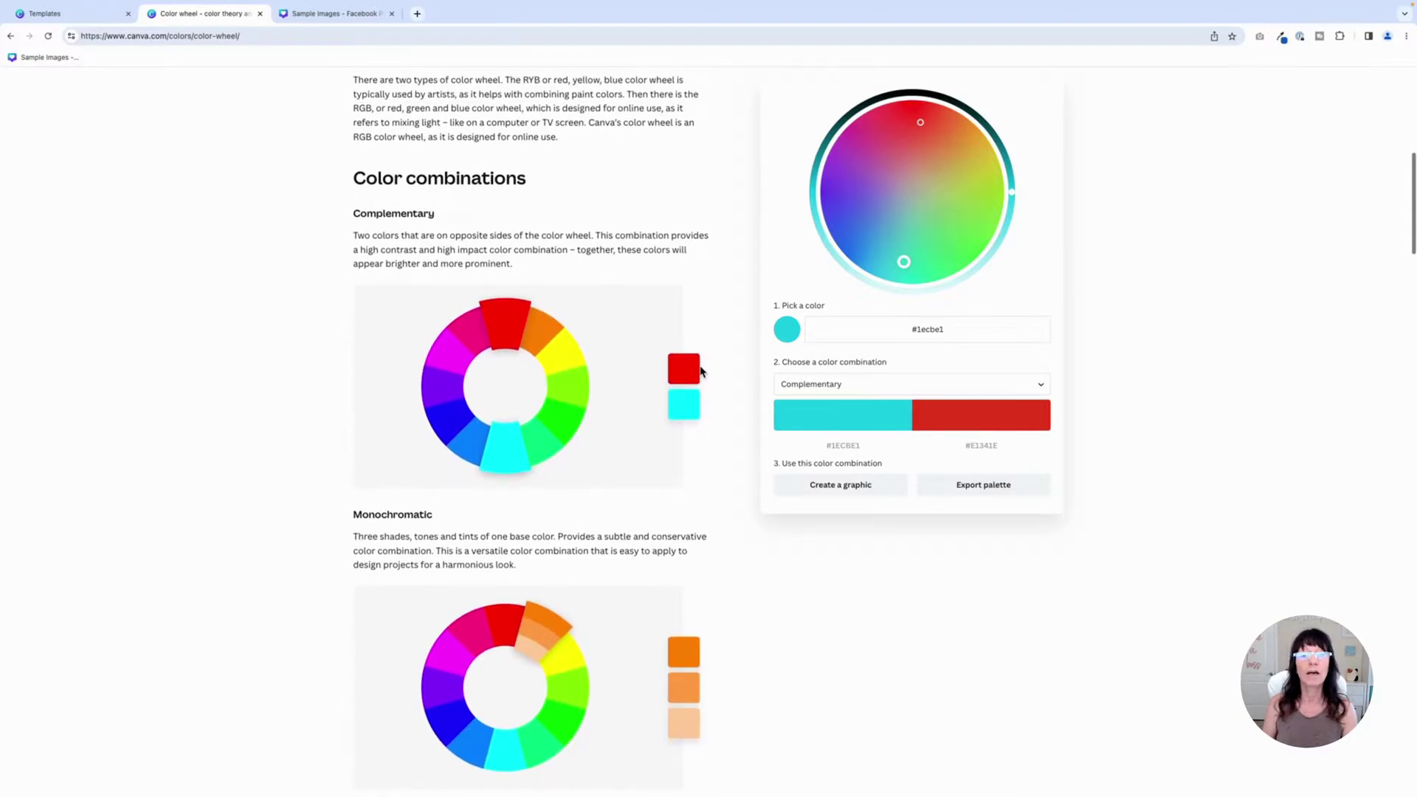
{"action": "left_click", "coordinate": [510, 261]}
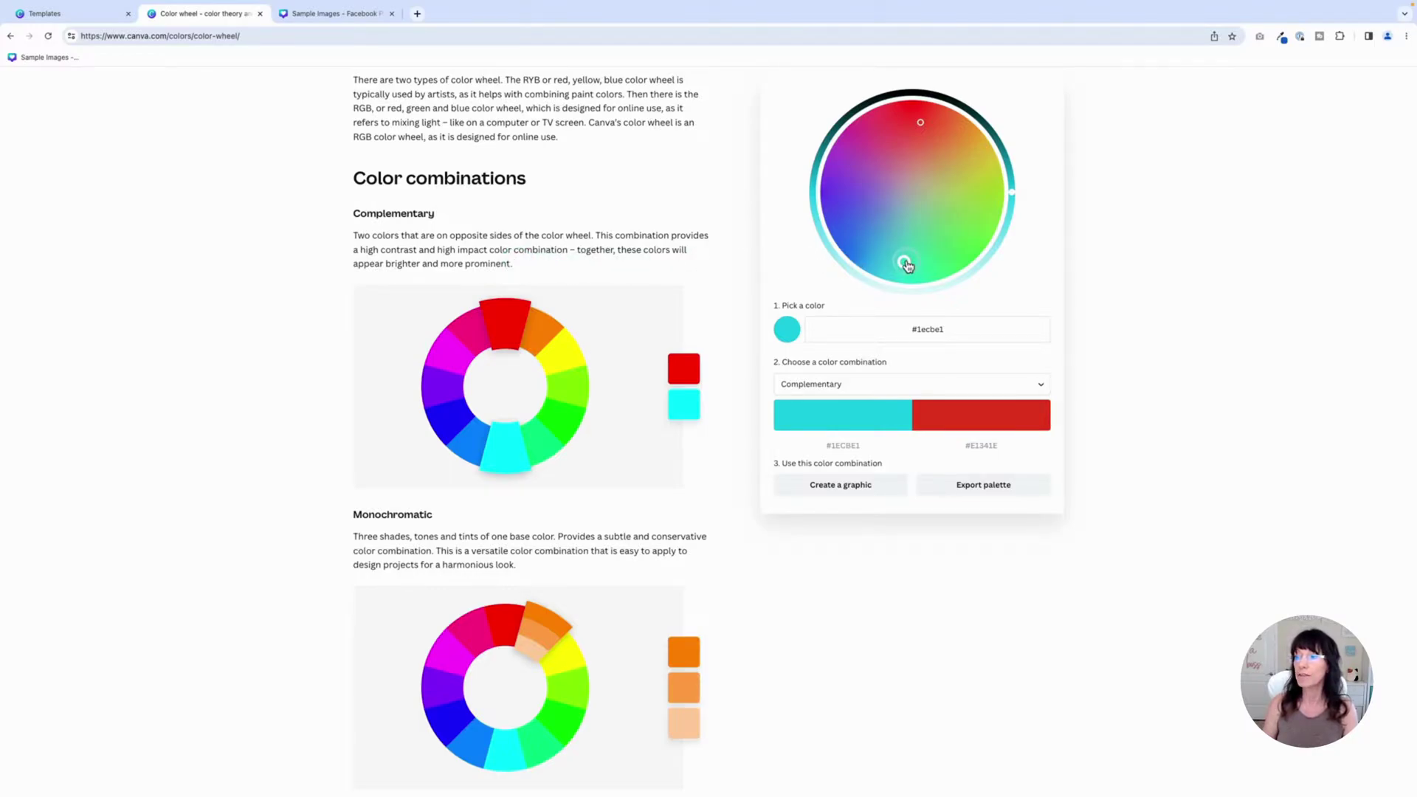
Pick blue #2A96D5 on the color wheel, paired with #D5692A, and copy its hex code
{"action": "left_click_drag", "start_coordinate": [907, 266], "coordinate": [862, 234]}
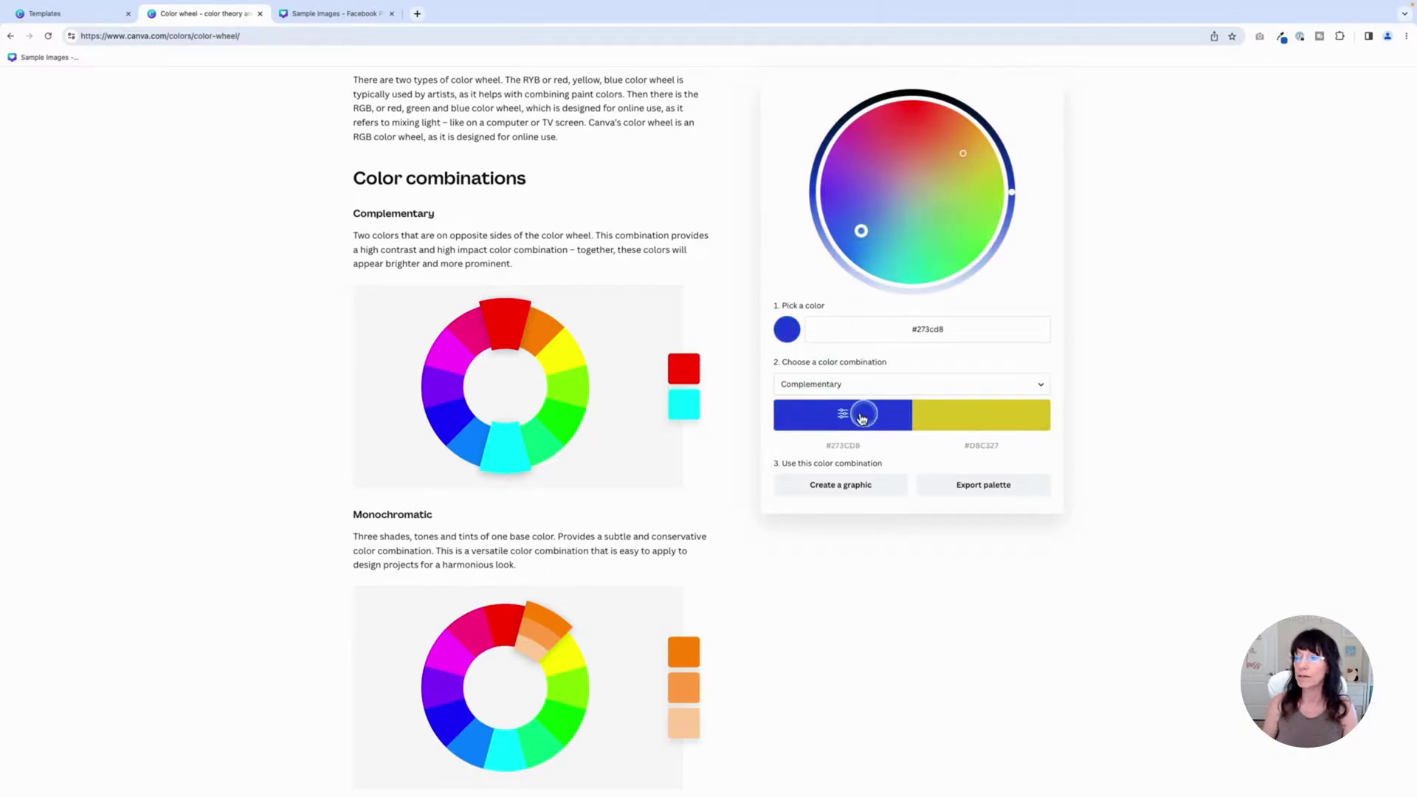
{"action": "left_click", "coordinate": [971, 414]}
{"action": "left_click_drag", "start_coordinate": [861, 231], "coordinate": [889, 249]}
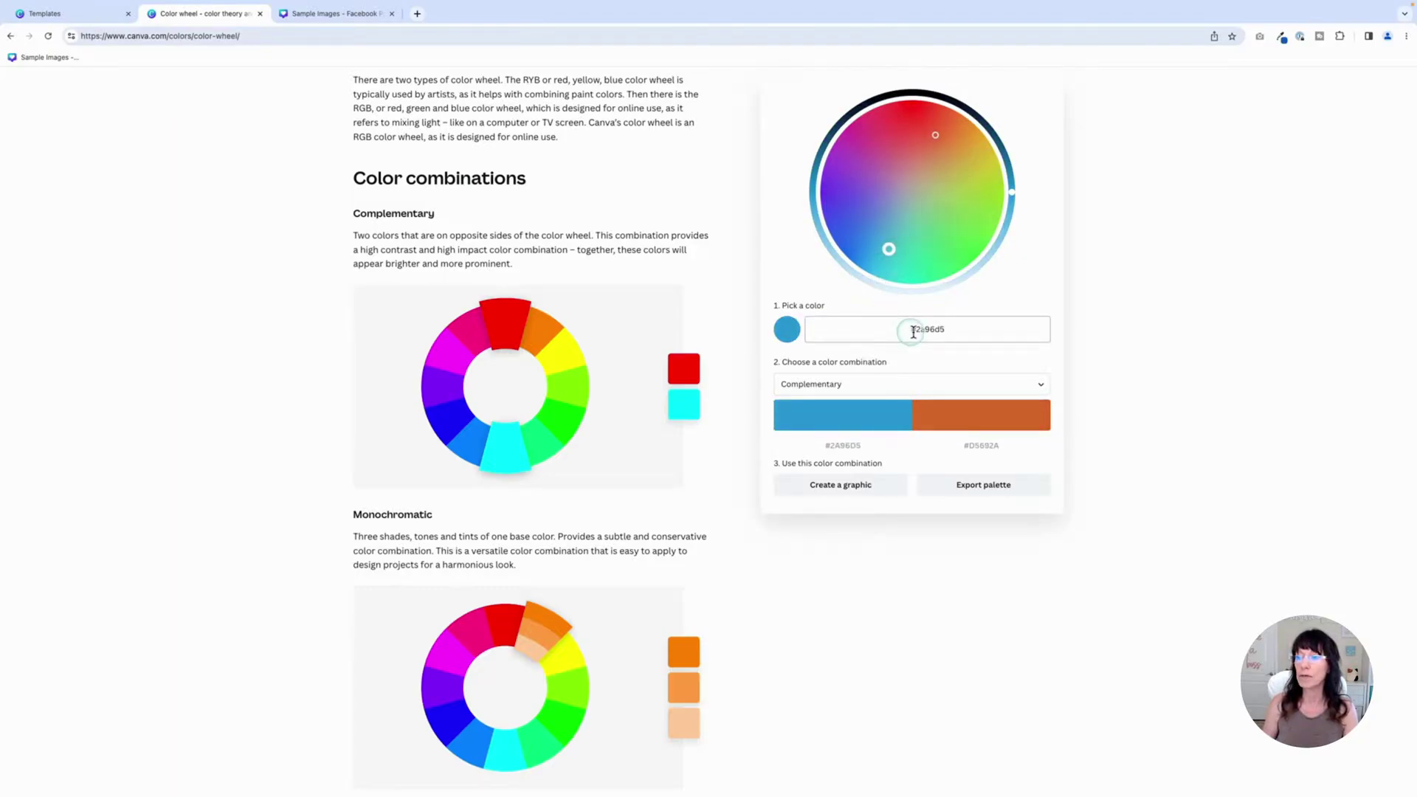
{"action": "left_click", "coordinate": [961, 329]}
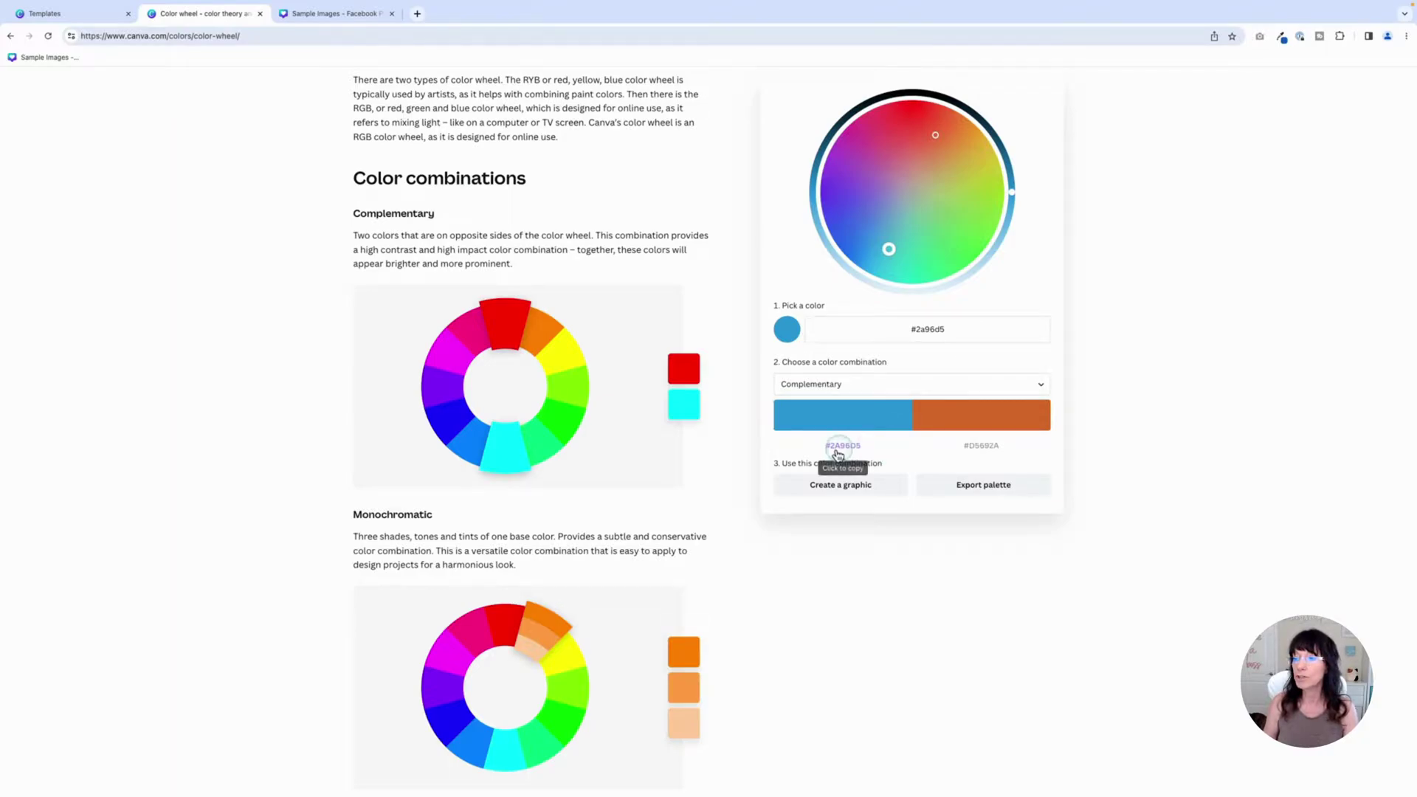
{"action": "left_click", "coordinate": [993, 452]}
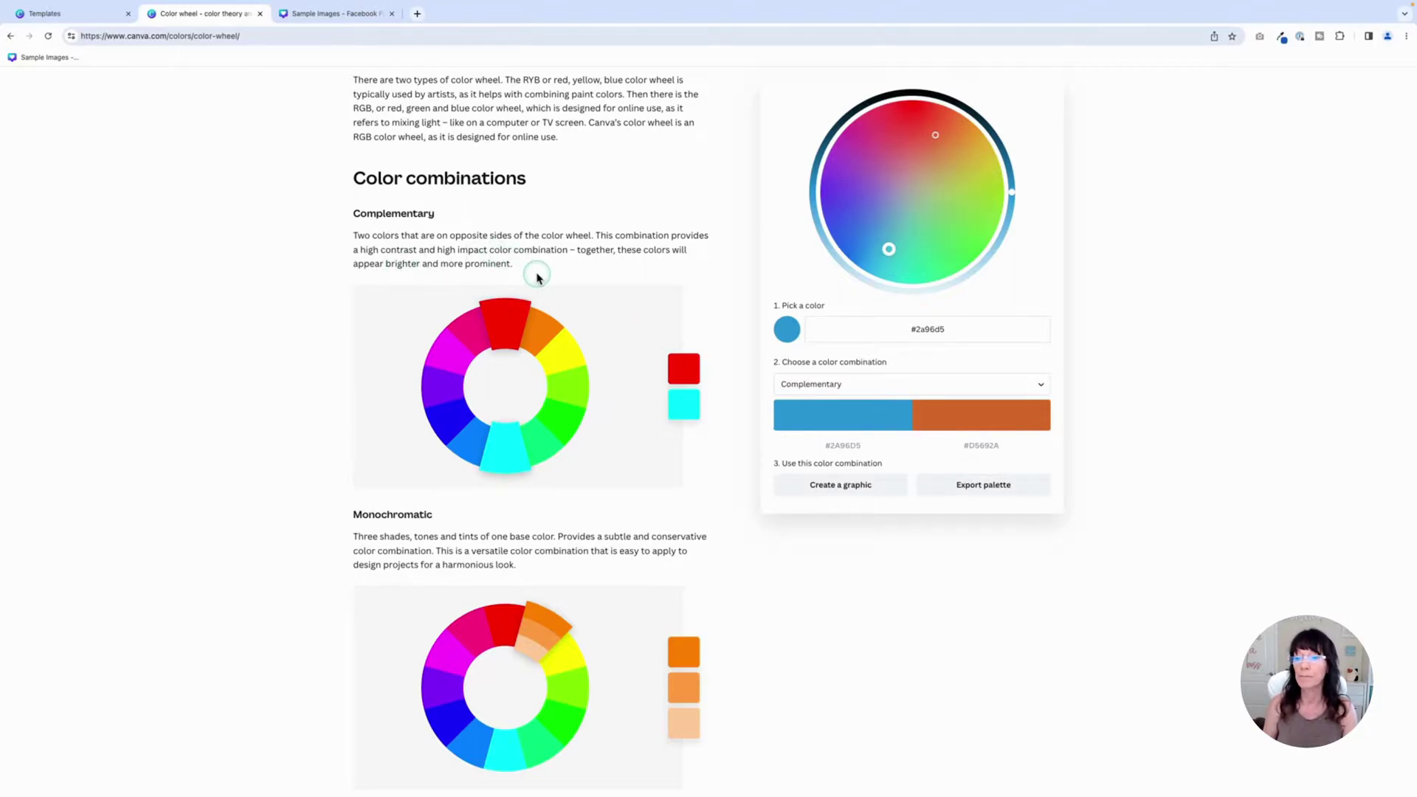
Switch the color wheel to Monochromatic with purple #a030cf and lighter shade #B359D9
{"action": "scroll", "coordinate": [537, 277], "scroll_direction": "down", "scroll_amount": 3}
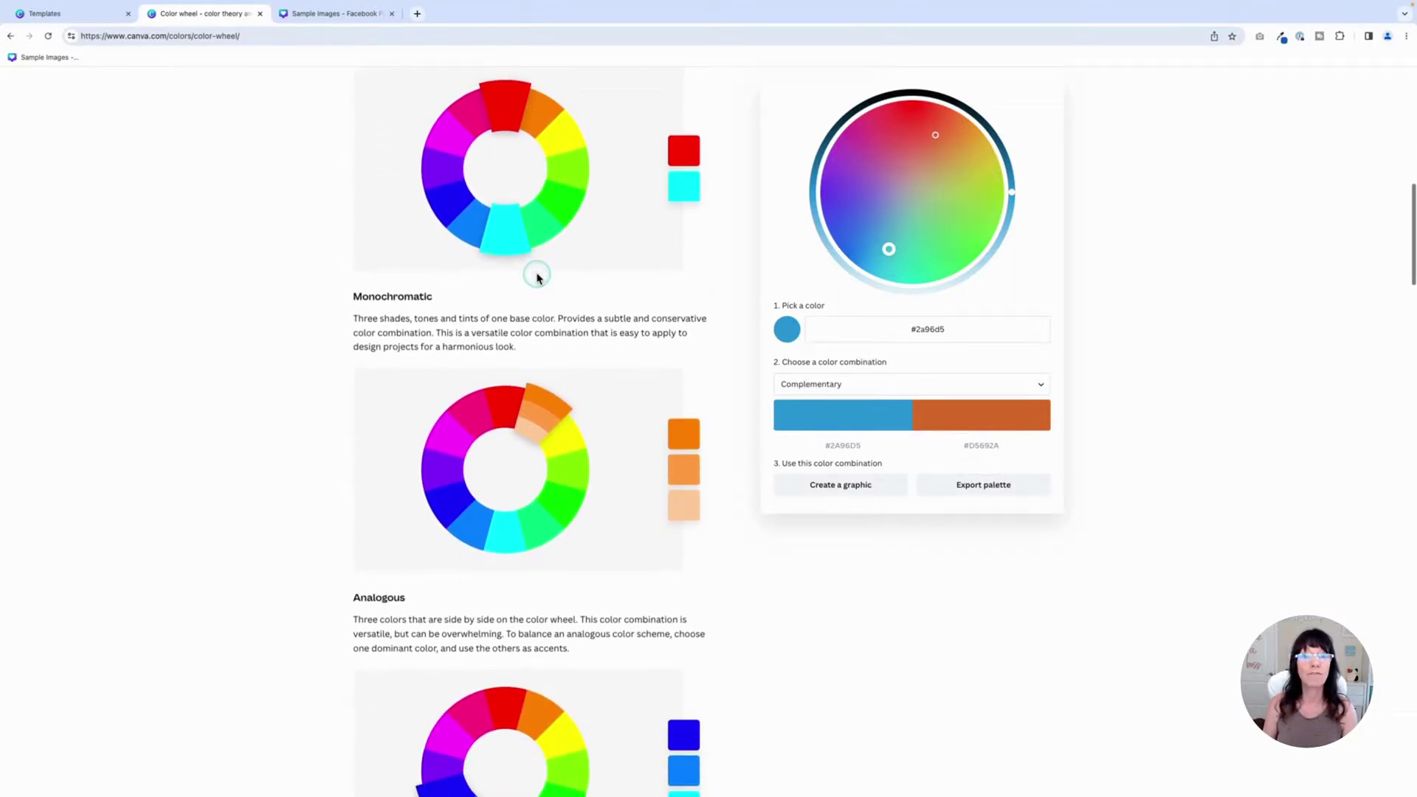
{"action": "left_click", "coordinate": [970, 388]}
{"action": "left_click", "coordinate": [959, 406]}
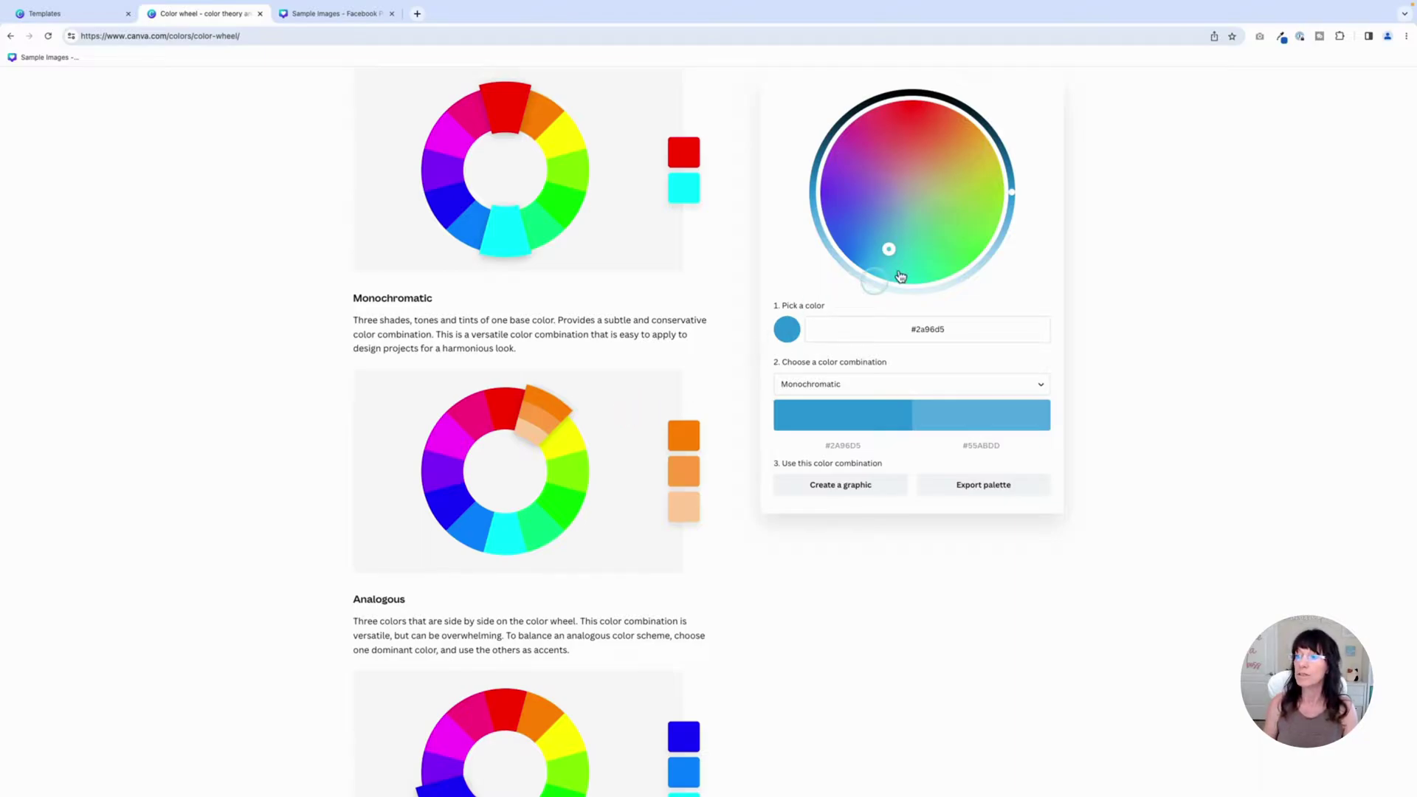
{"action": "left_click_drag", "start_coordinate": [890, 250], "coordinate": [856, 179]}
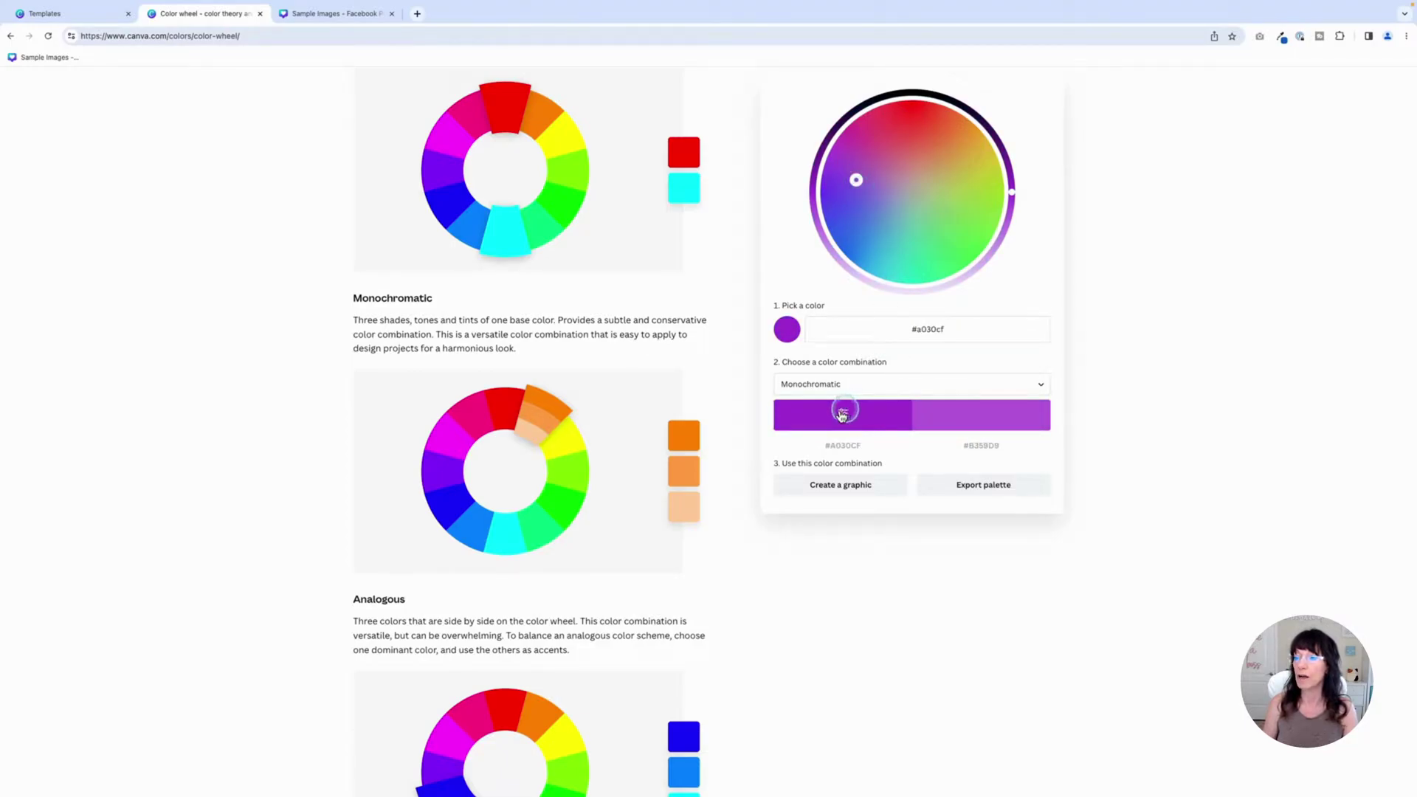
{"action": "mouse_move", "coordinate": [934, 415]}
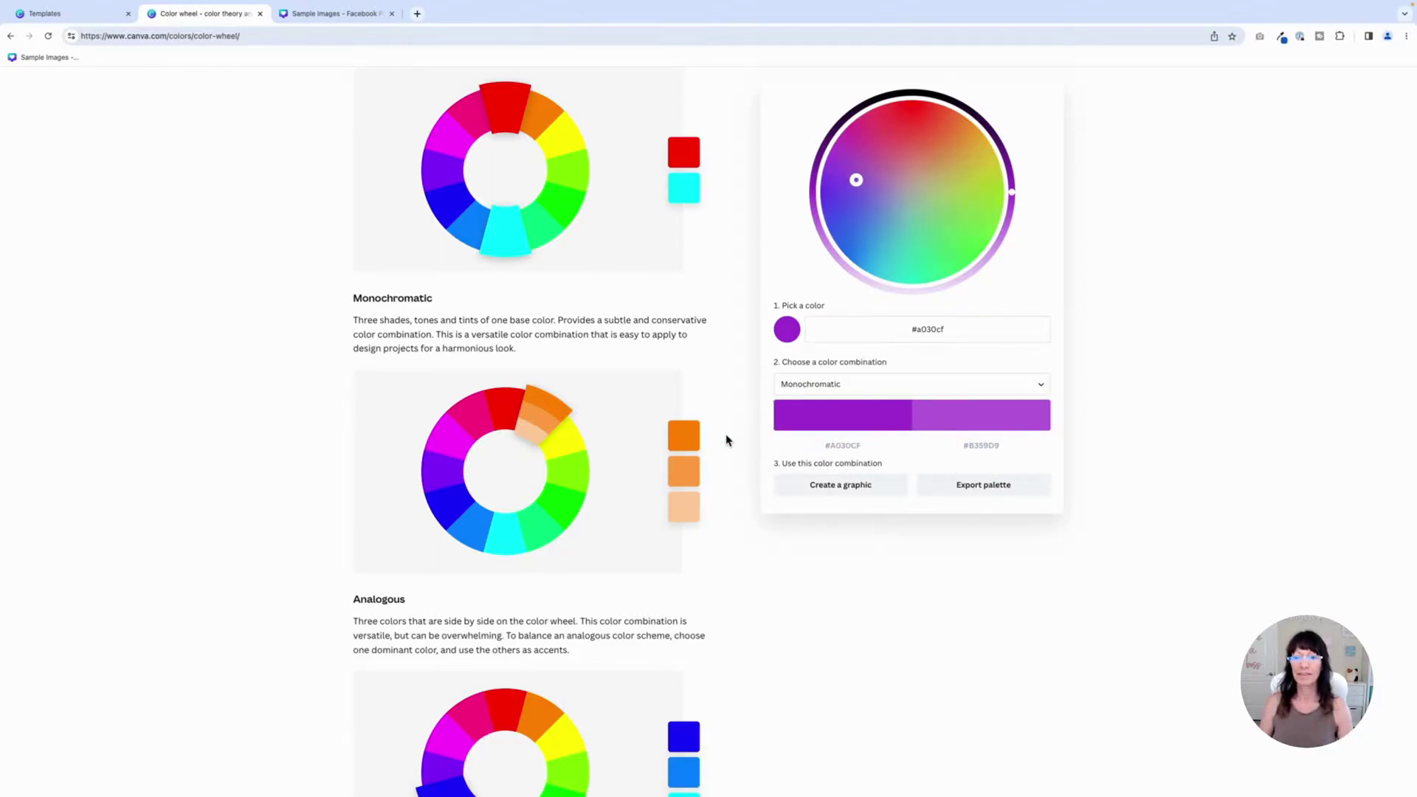
Switch to an Analogous combination and set the base colour to muted blue #425ebd
{"action": "scroll", "coordinate": [726, 440], "scroll_direction": "down", "scroll_amount": 5}
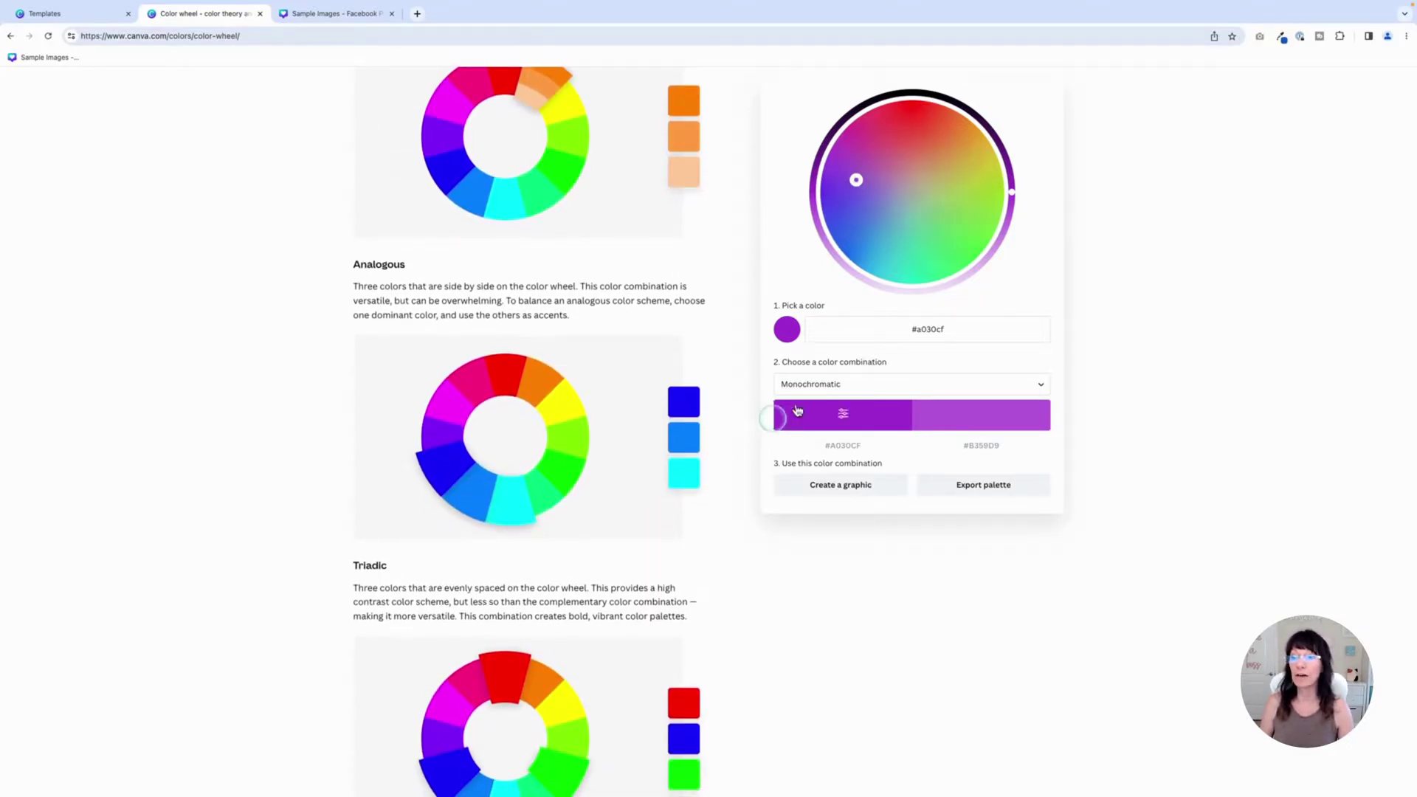
{"action": "left_click", "coordinate": [979, 387]}
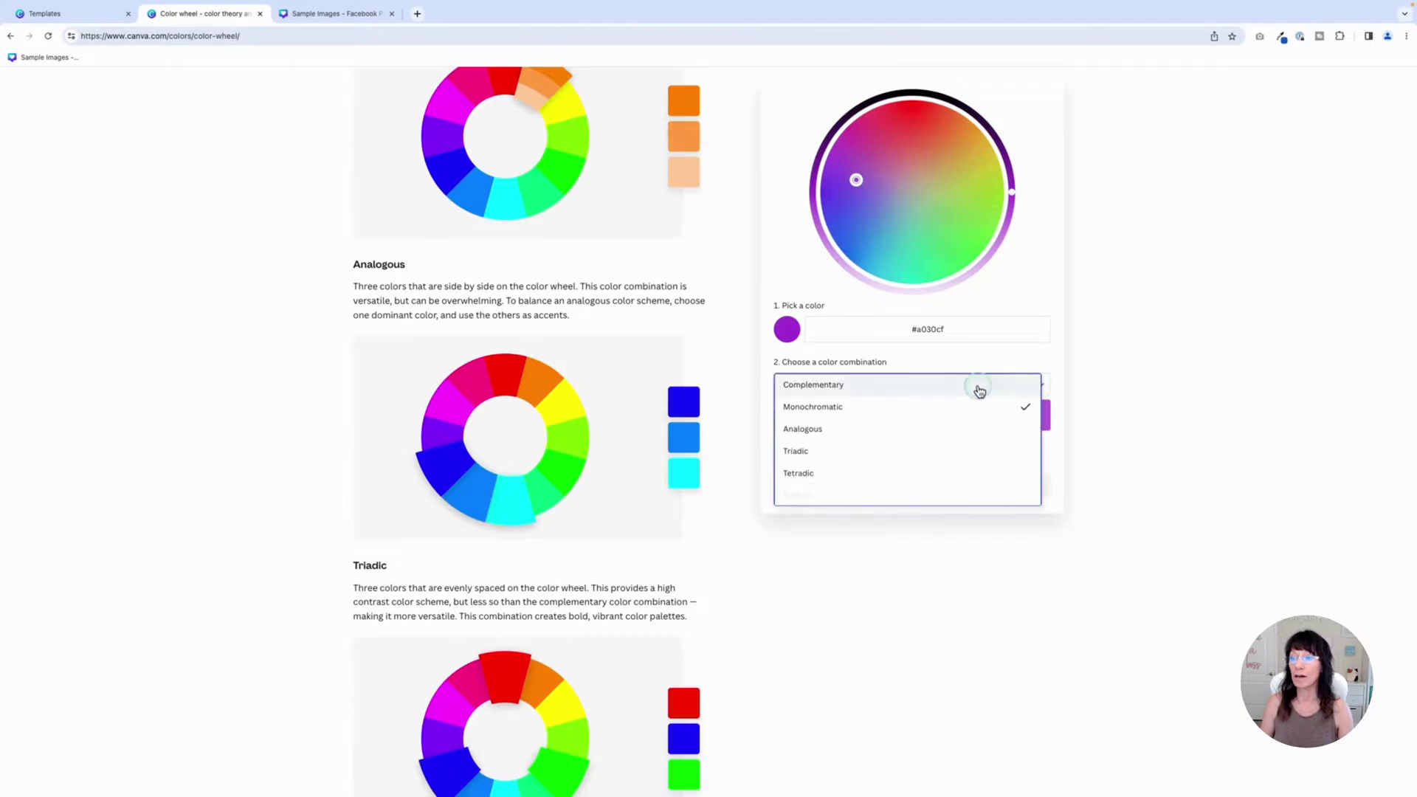
{"action": "left_click", "coordinate": [914, 430]}
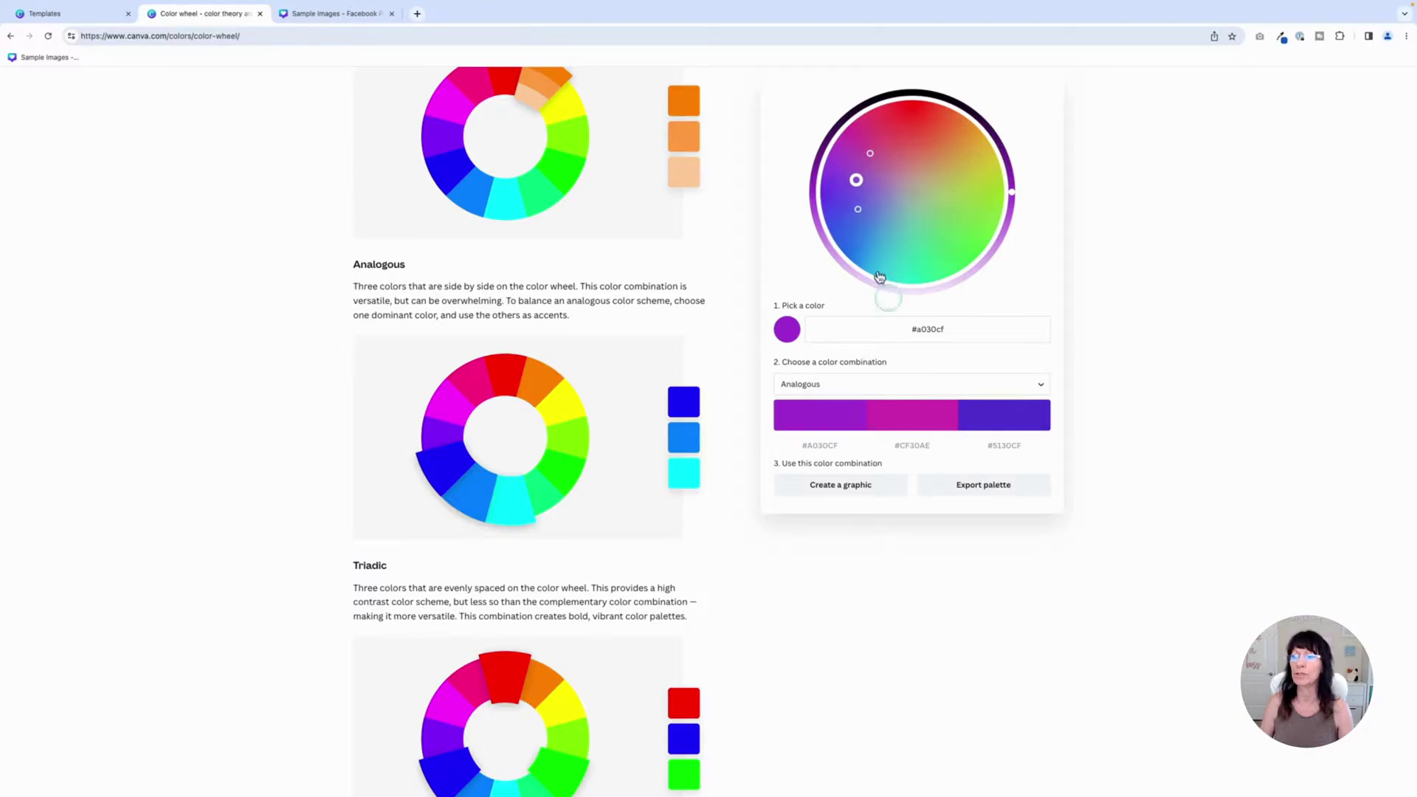
{"action": "left_click_drag", "start_coordinate": [856, 178], "coordinate": [840, 242]}
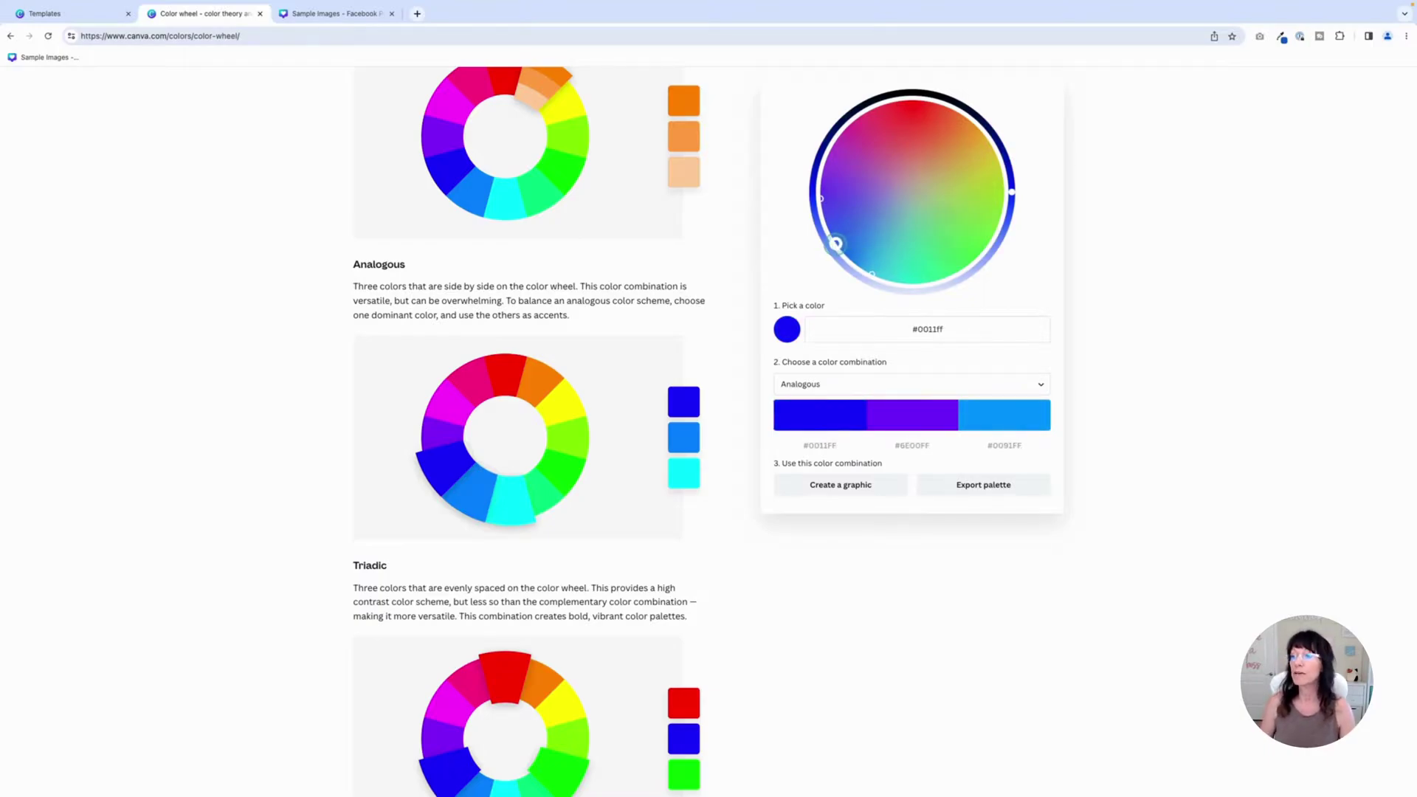
{"action": "left_click_drag", "start_coordinate": [836, 244], "coordinate": [885, 218]}
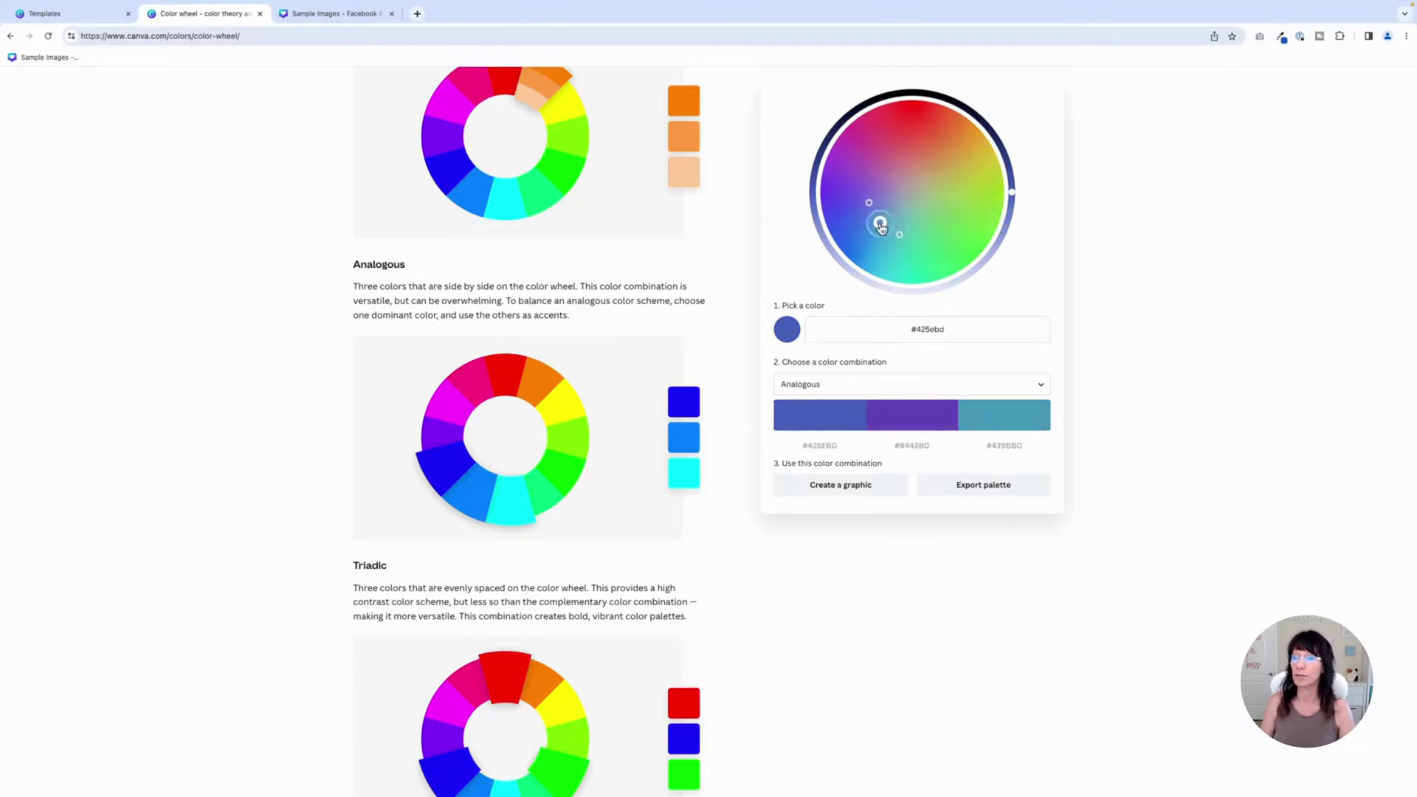
Switch the color wheel to Triadic and nudge the base colour to another blue
{"action": "scroll", "coordinate": [735, 309], "scroll_direction": "down", "scroll_amount": 3}
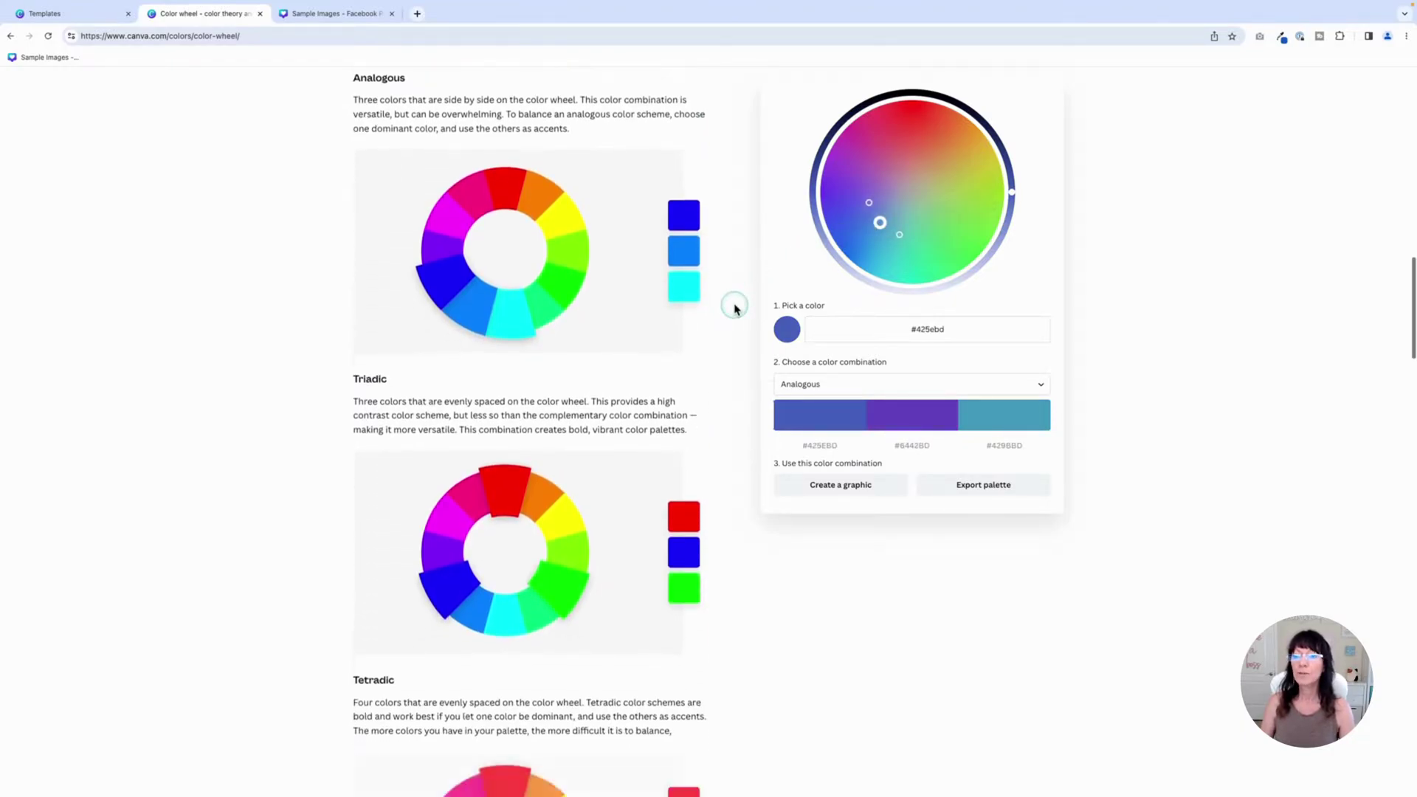
{"action": "scroll", "coordinate": [735, 308], "scroll_direction": "down", "scroll_amount": 2}
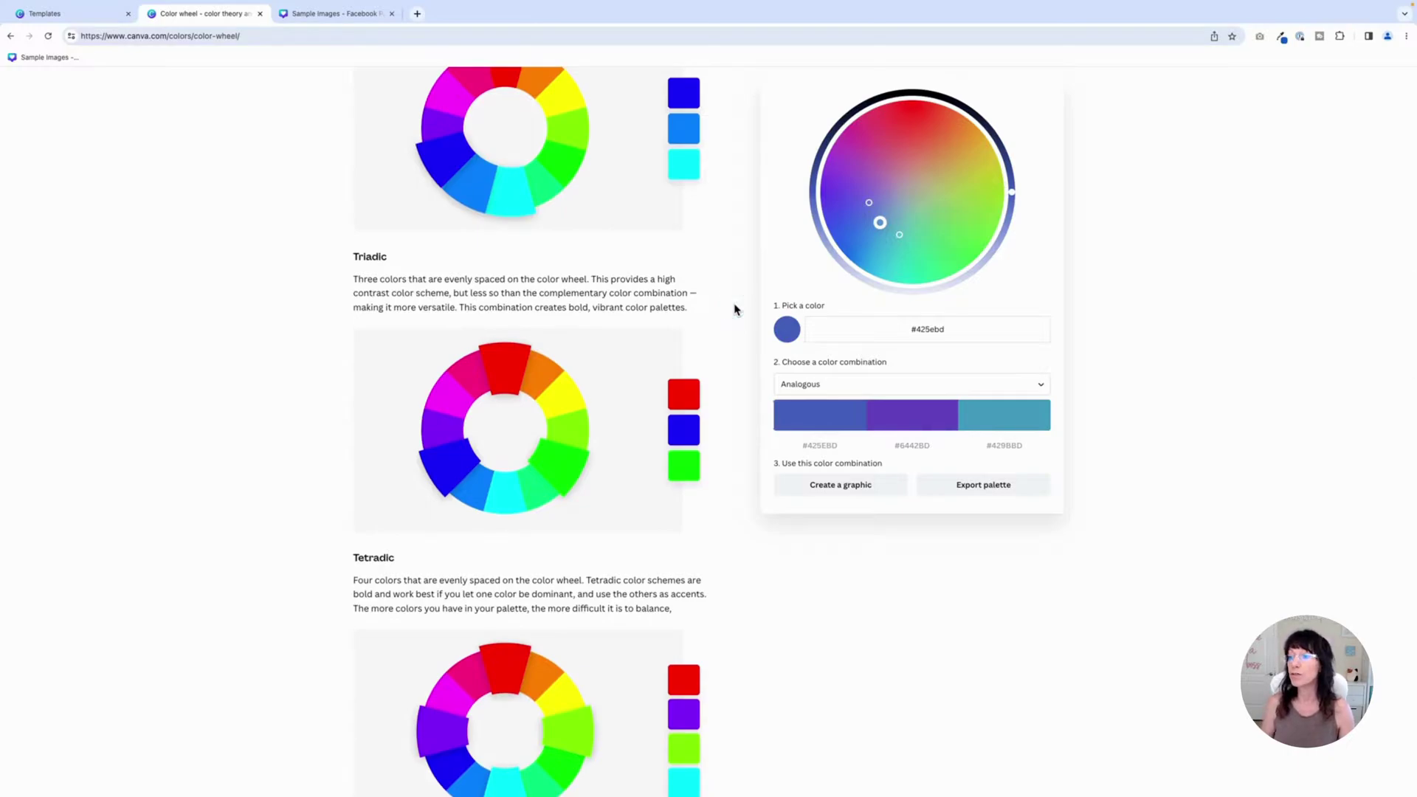
{"action": "left_click", "coordinate": [1032, 387]}
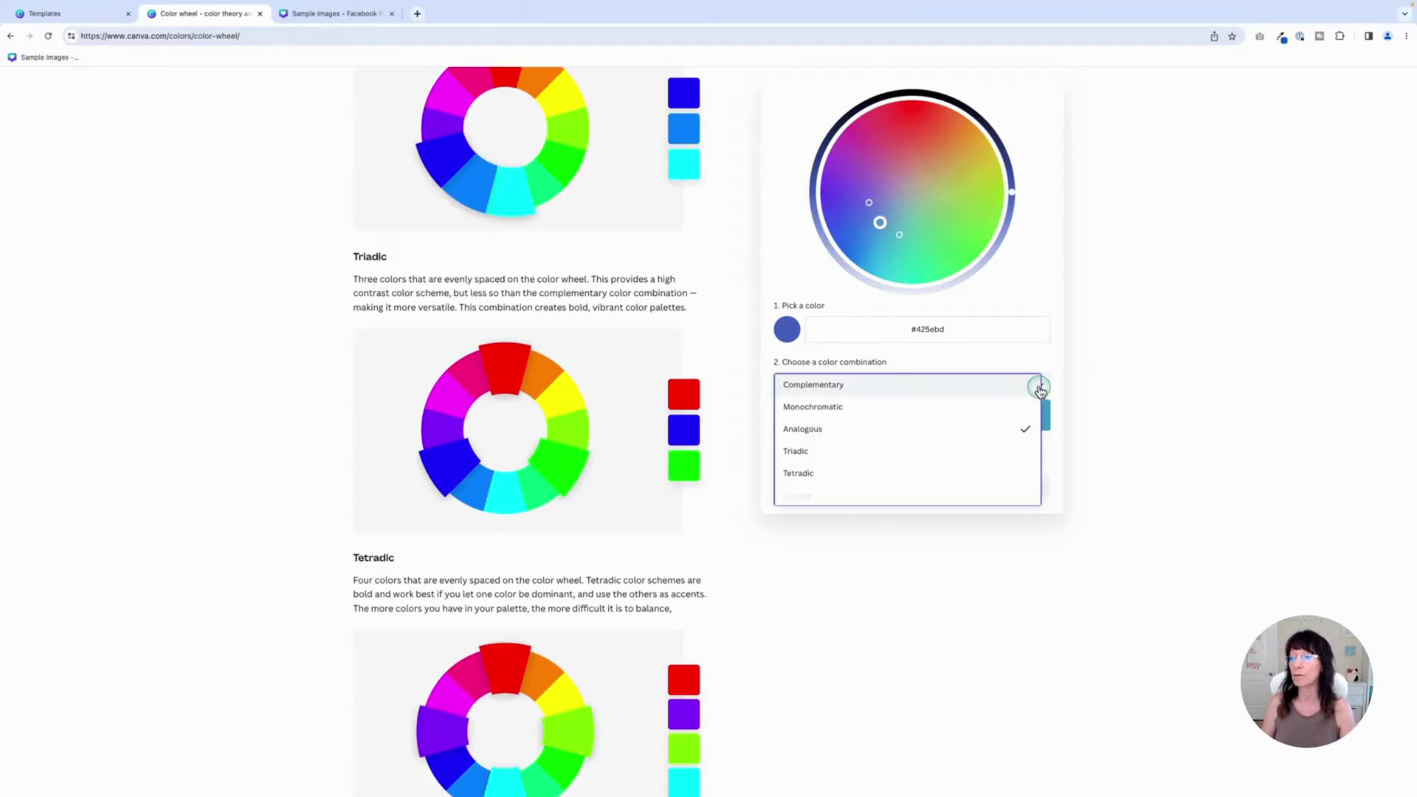
{"action": "left_click", "coordinate": [927, 458]}
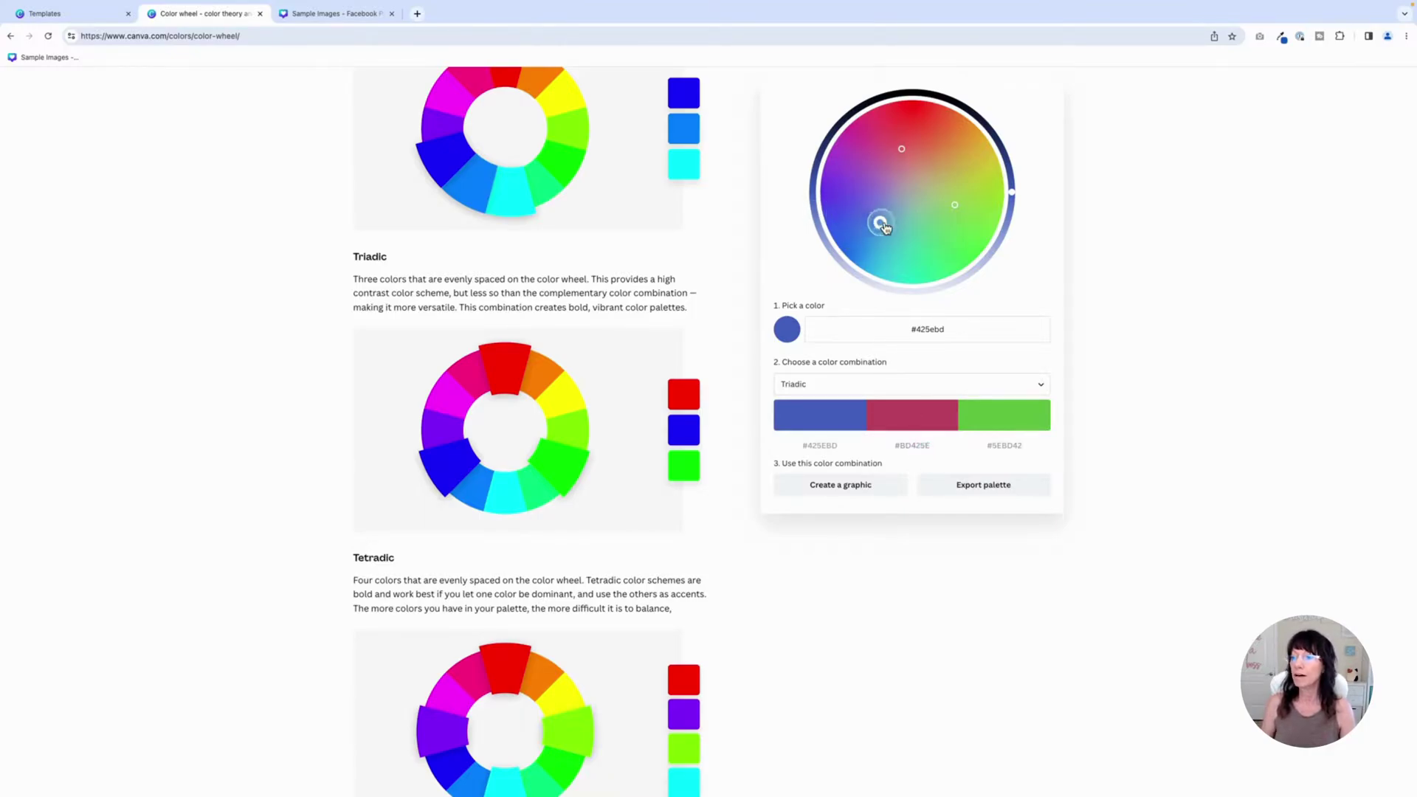
{"action": "mouse_move", "coordinate": [879, 222]}
{"action": "left_mouse_down"}
{"action": "mouse_move", "coordinate": [867, 244]}
{"action": "mouse_move", "coordinate": [917, 259]}
{"action": "mouse_move", "coordinate": [892, 253]}
{"action": "left_mouse_up"}
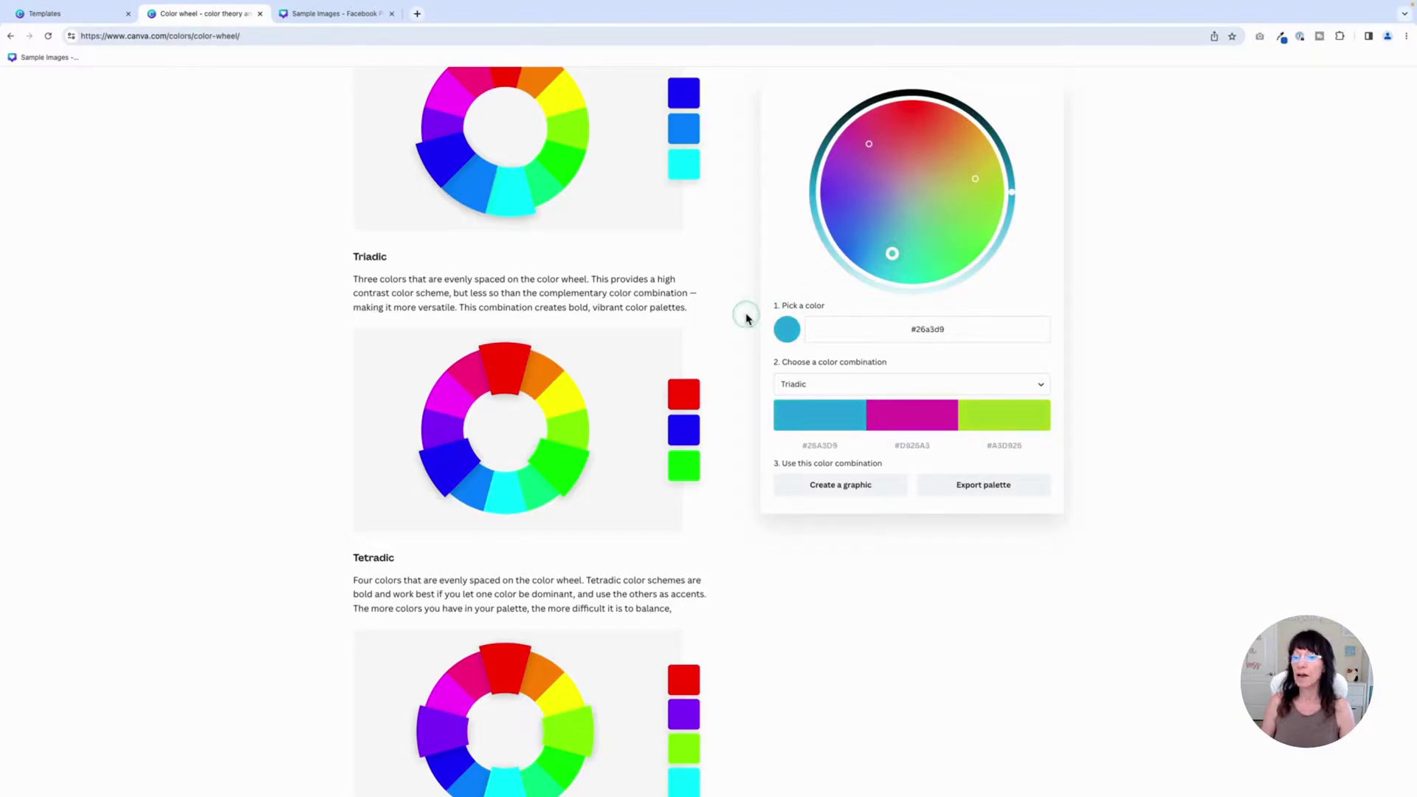
Switch to Tetradic around purple #5627e3, adjust its brightness, and return to the Colors page
{"action": "scroll", "coordinate": [736, 310], "scroll_direction": "down", "scroll_amount": 4}
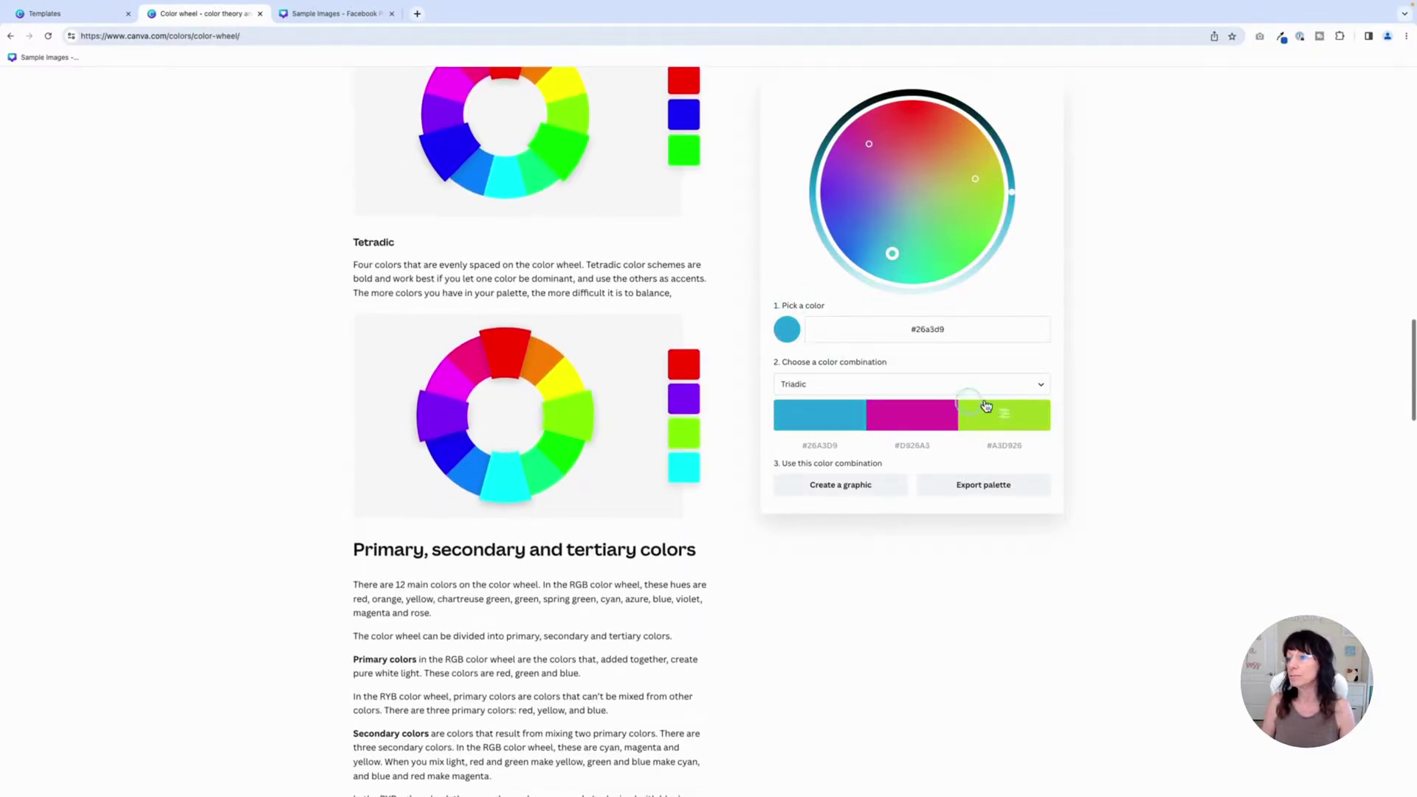
{"action": "left_click", "coordinate": [1037, 385]}
{"action": "left_click", "coordinate": [991, 474]}
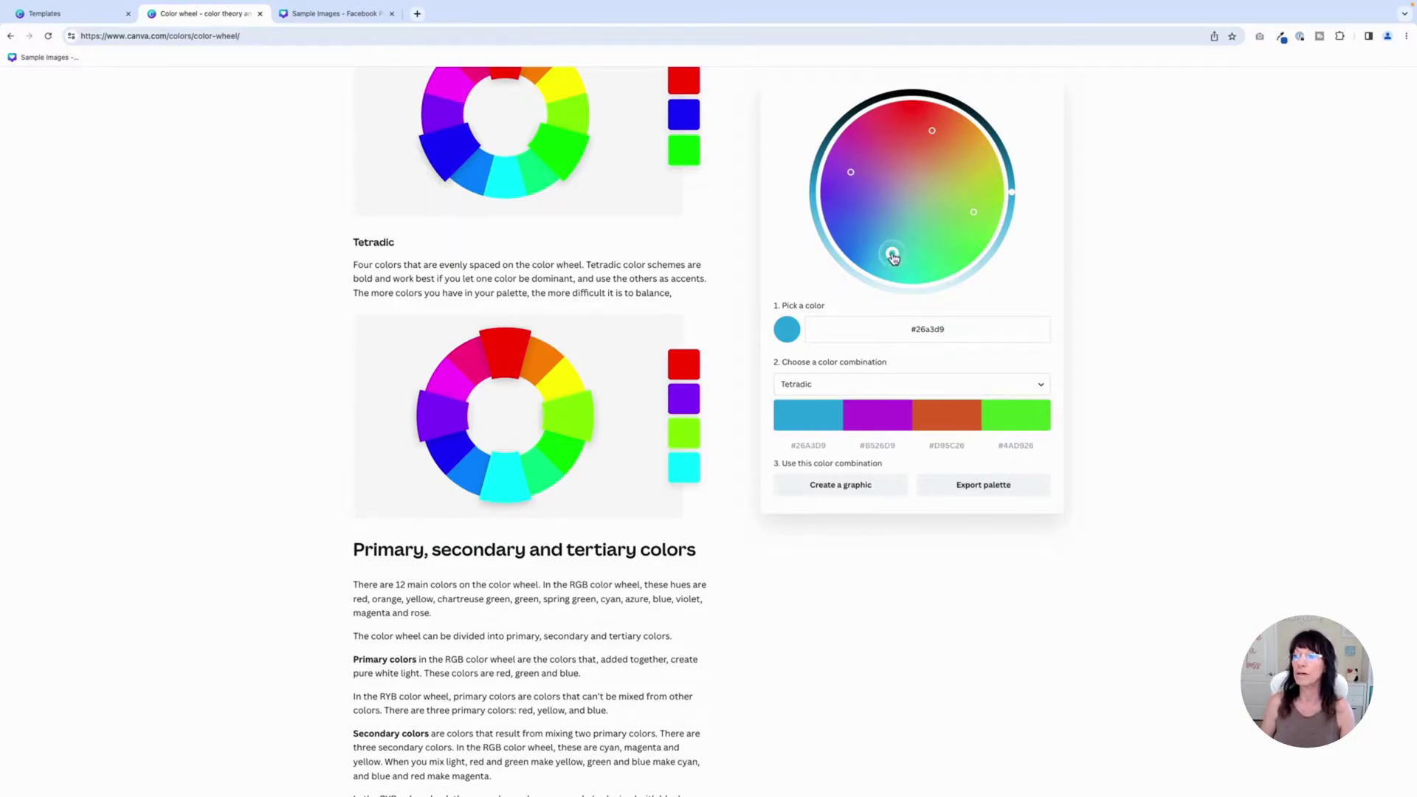
{"action": "mouse_move", "coordinate": [893, 257]}
{"action": "left_mouse_down"}
{"action": "mouse_move", "coordinate": [857, 219]}
{"action": "mouse_move", "coordinate": [851, 179]}
{"action": "mouse_move", "coordinate": [843, 210]}
{"action": "left_mouse_up"}
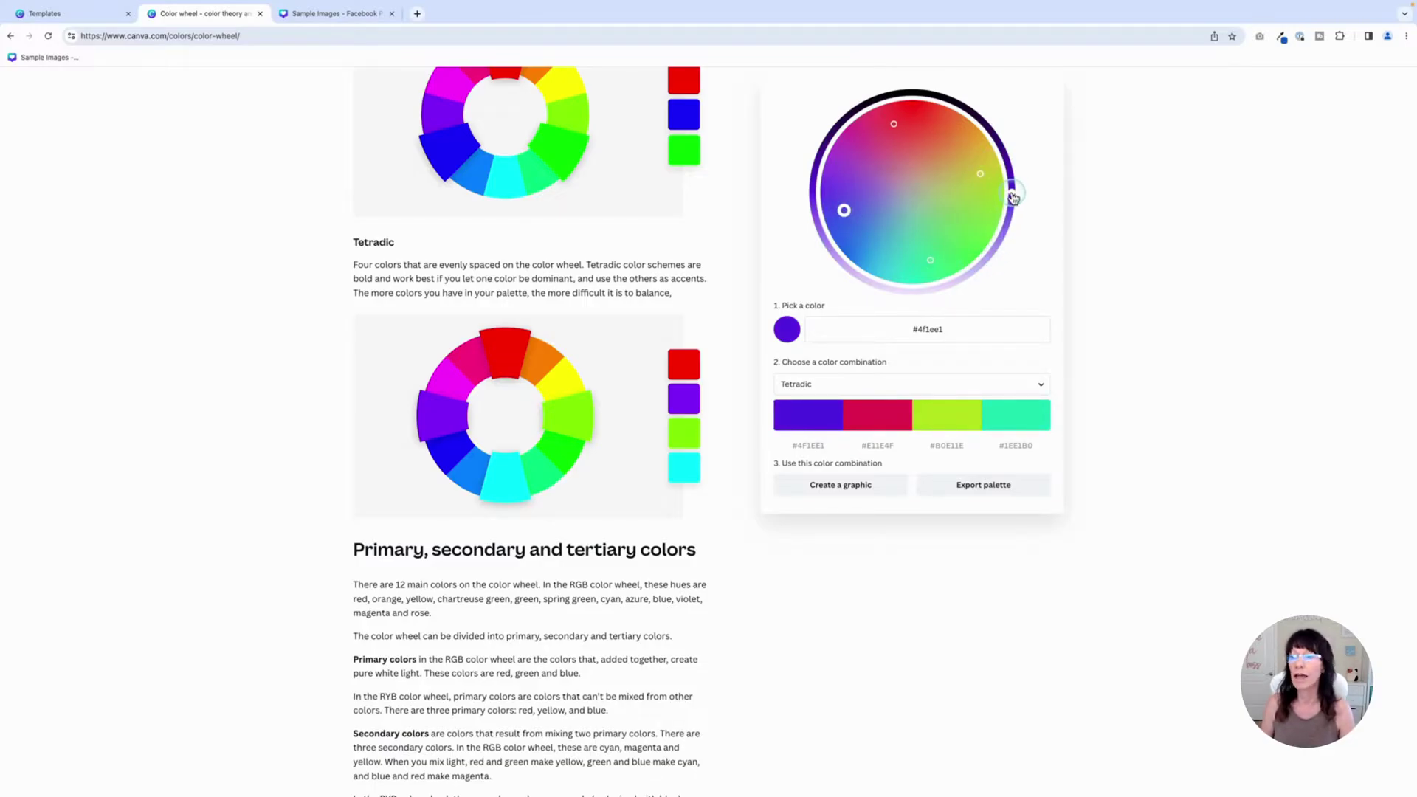
{"action": "mouse_move", "coordinate": [1012, 192]}
{"action": "left_mouse_down"}
{"action": "mouse_move", "coordinate": [989, 264]}
{"action": "mouse_move", "coordinate": [927, 289]}
{"action": "mouse_move", "coordinate": [978, 269]}
{"action": "mouse_move", "coordinate": [1009, 215]}
{"action": "mouse_move", "coordinate": [1006, 152]}
{"action": "mouse_move", "coordinate": [986, 124]}
{"action": "mouse_move", "coordinate": [925, 93]}
{"action": "mouse_move", "coordinate": [980, 118]}
{"action": "mouse_move", "coordinate": [1013, 199]}
{"action": "left_mouse_up"}
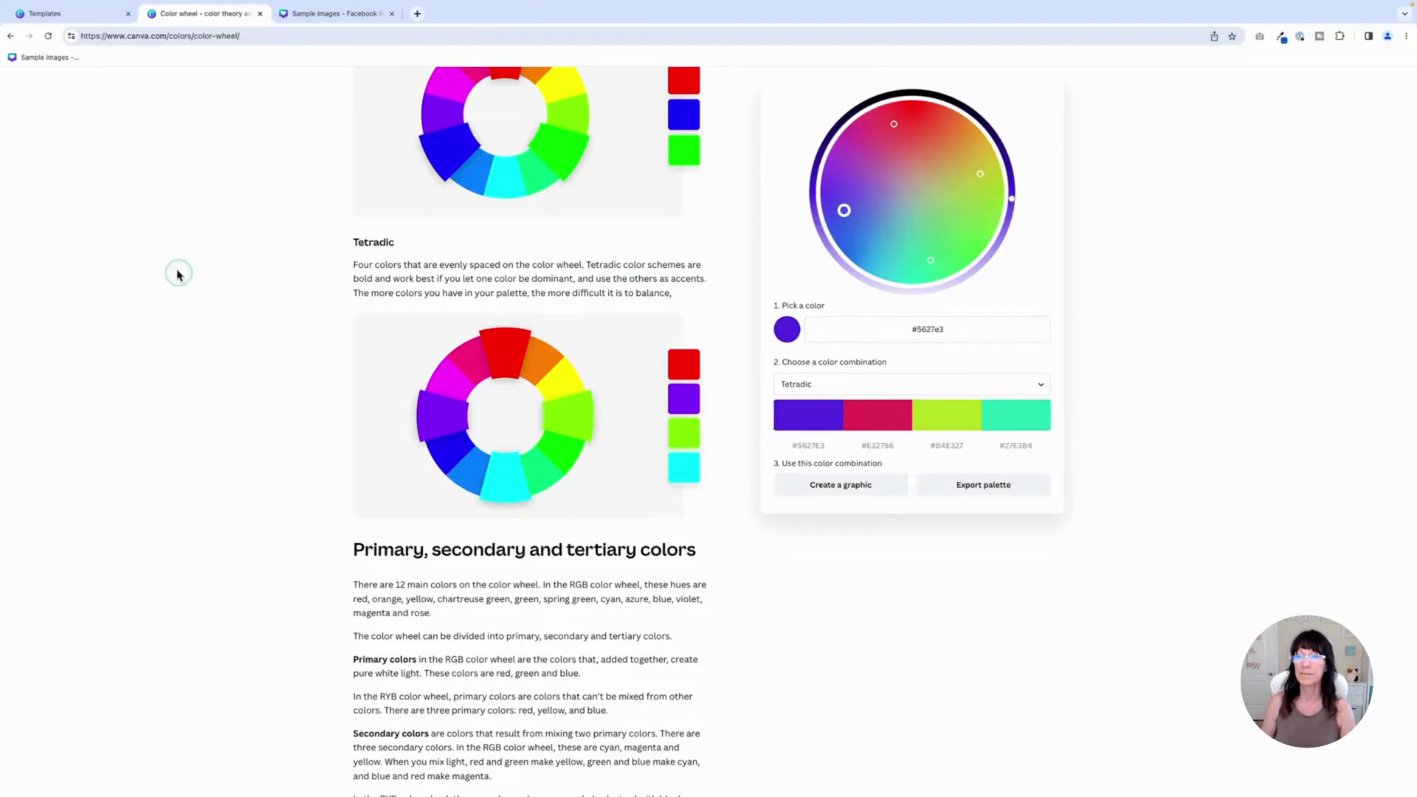
{"action": "key", "text": "alt+Left"}
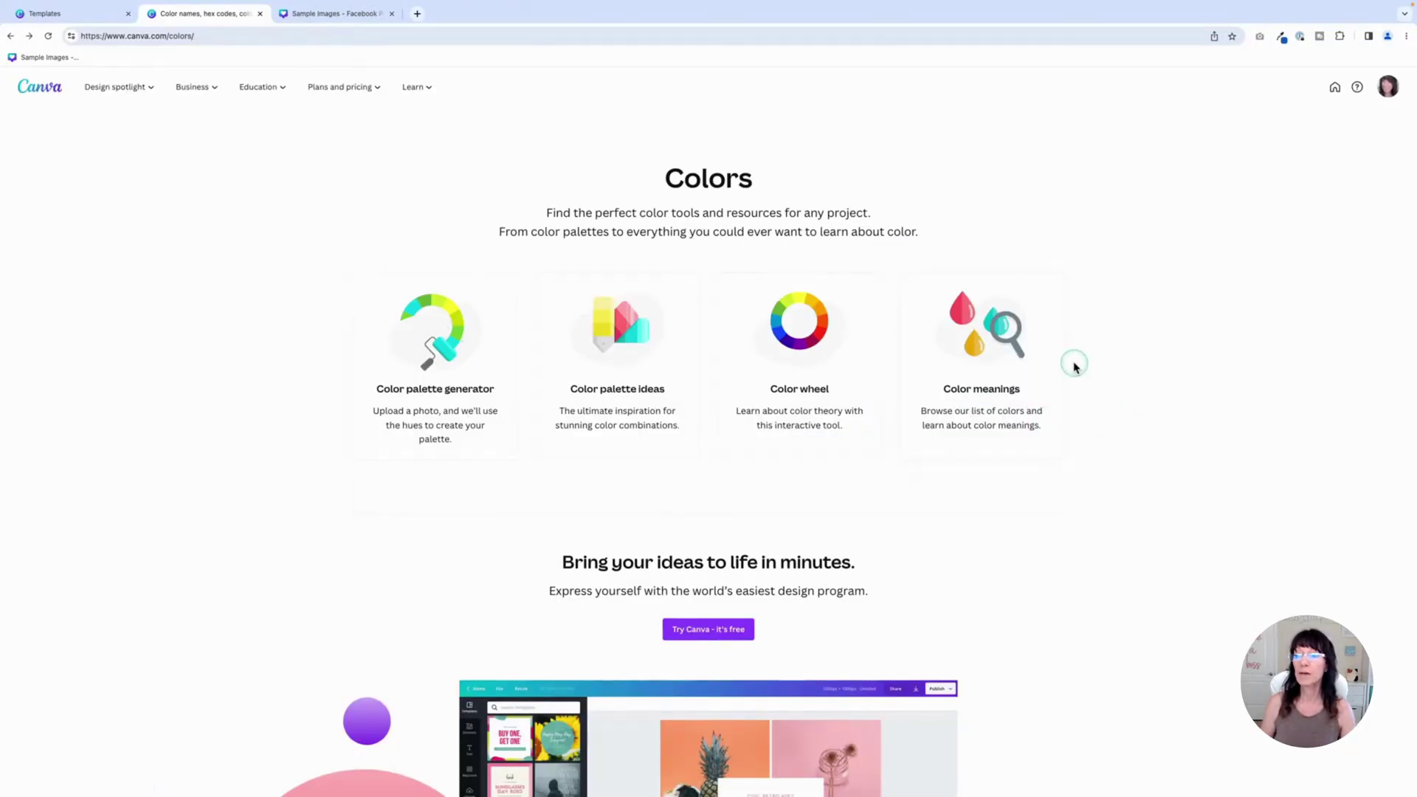
{"action": "left_click", "coordinate": [964, 350]}
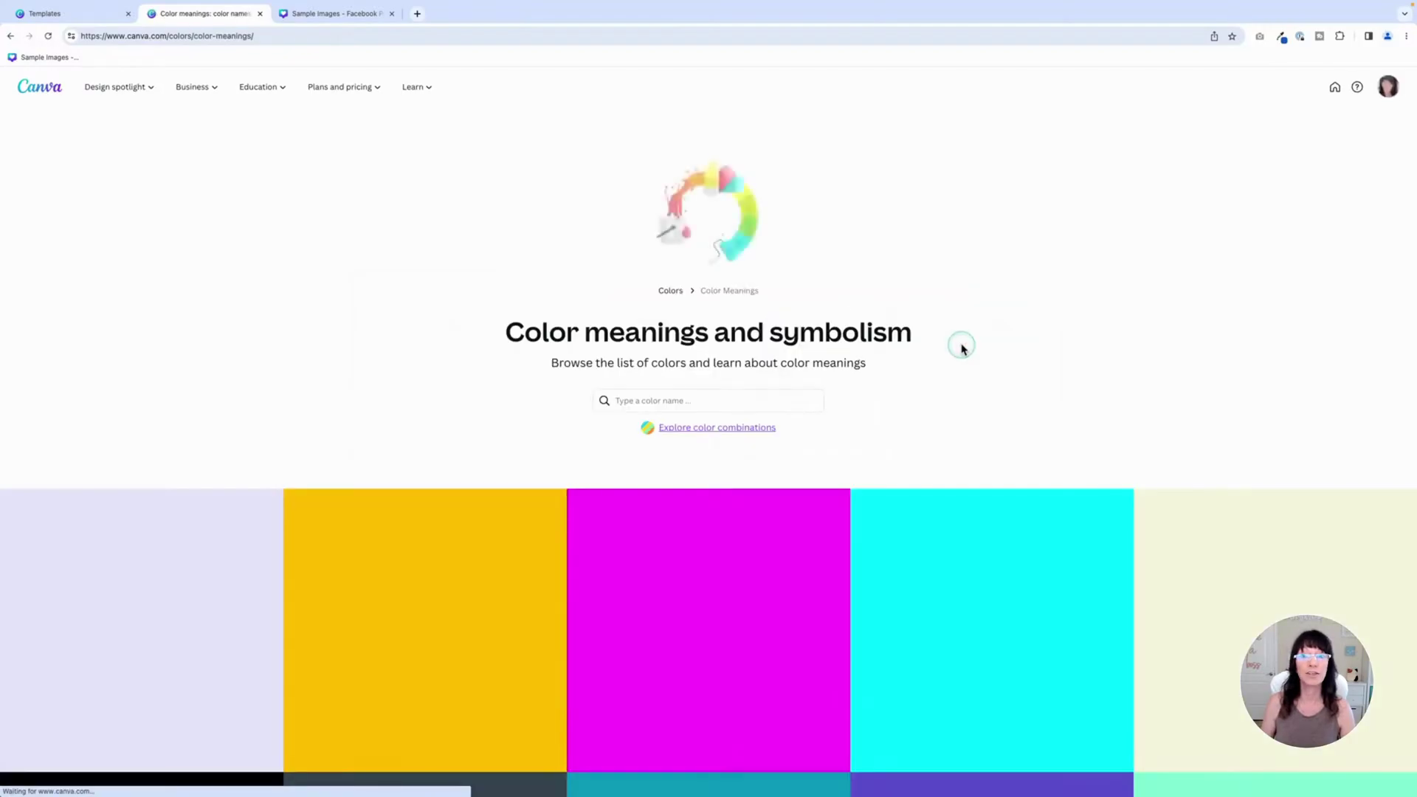
{"action": "scroll", "coordinate": [963, 351], "scroll_direction": "down", "scroll_amount": 5}
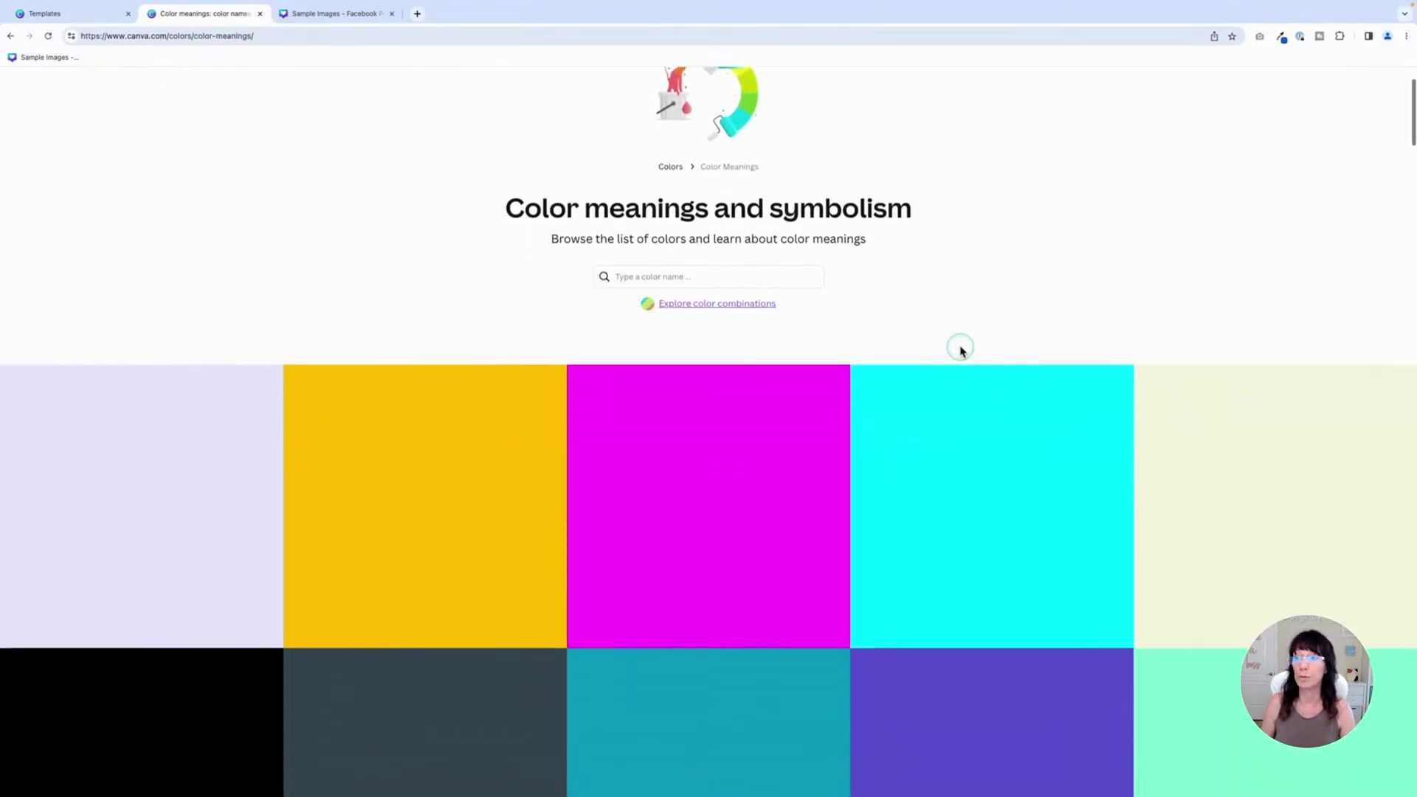
{"action": "scroll", "coordinate": [964, 351], "scroll_direction": "up", "scroll_amount": 2}
{"action": "scroll", "coordinate": [963, 351], "scroll_direction": "up", "scroll_amount": 3}
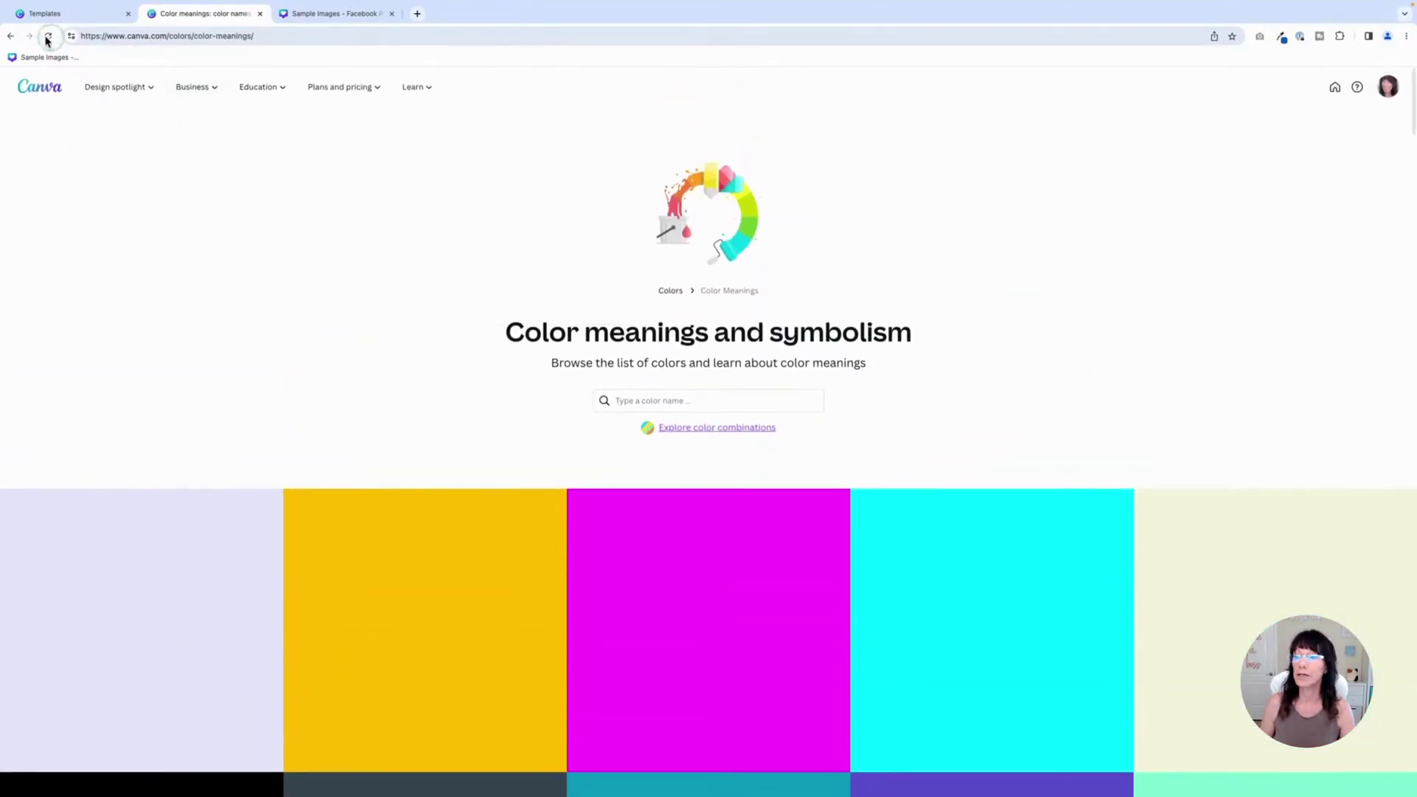
{"action": "left_click", "coordinate": [10, 36]}
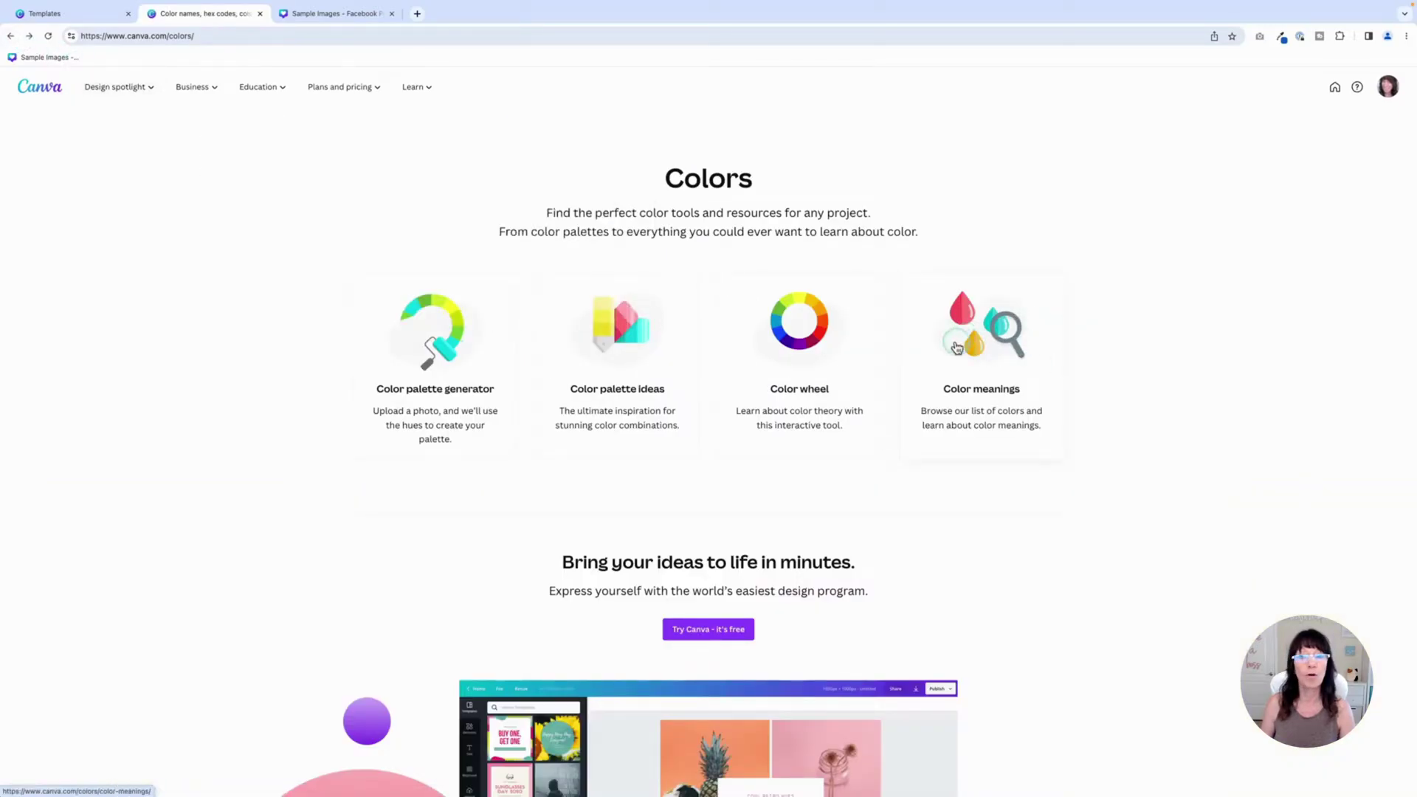
{"action": "left_click", "coordinate": [612, 340]}
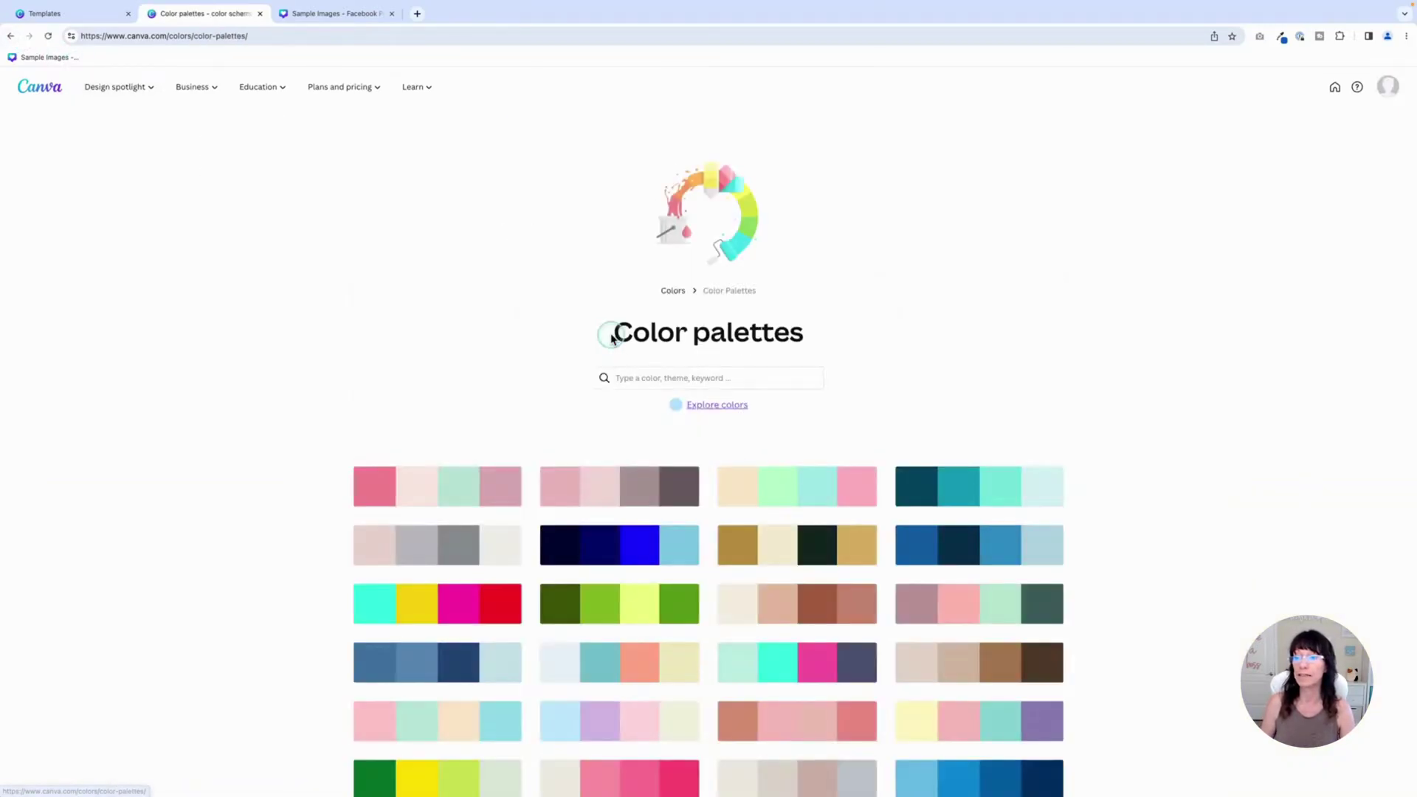
{"action": "left_click", "coordinate": [722, 405]}
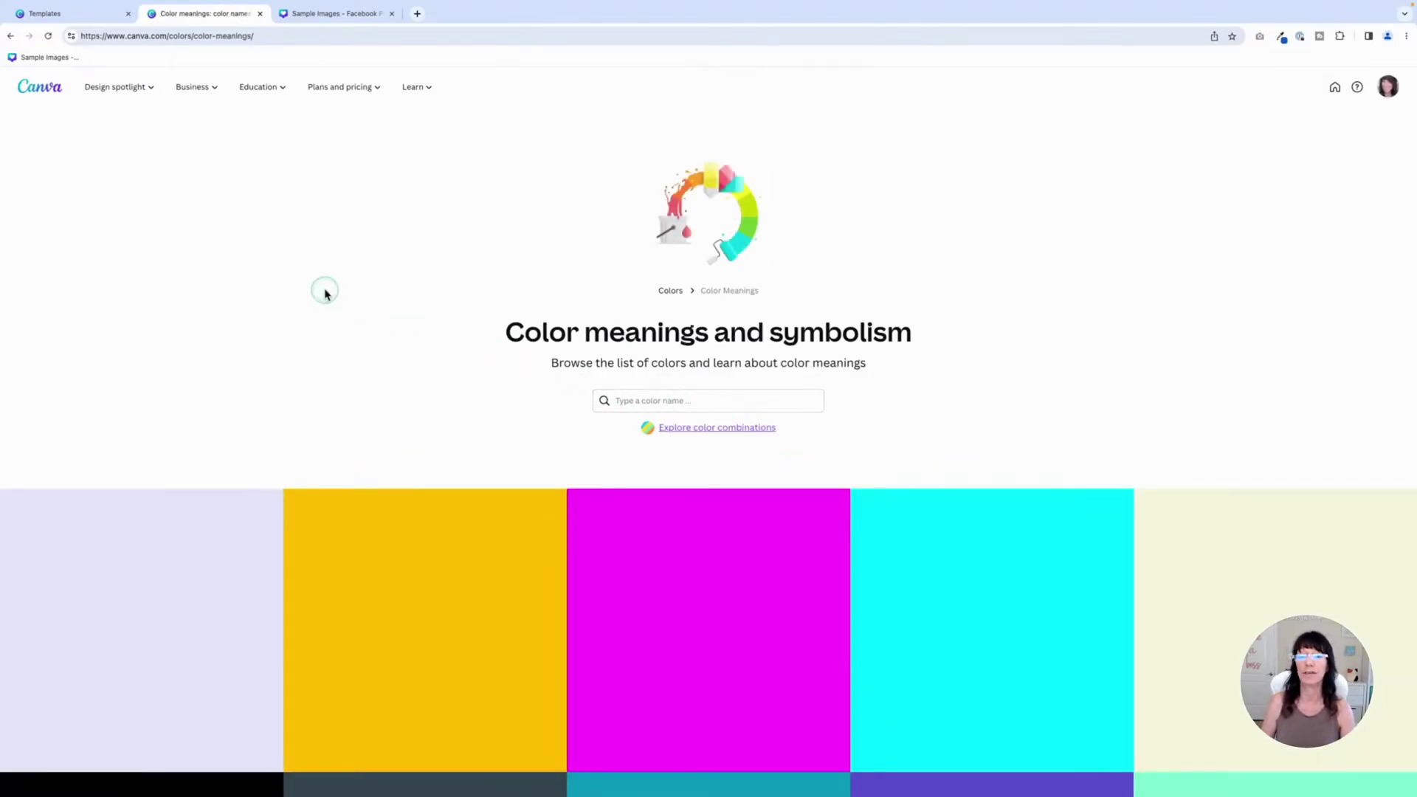
{"action": "left_click", "coordinate": [11, 35]}
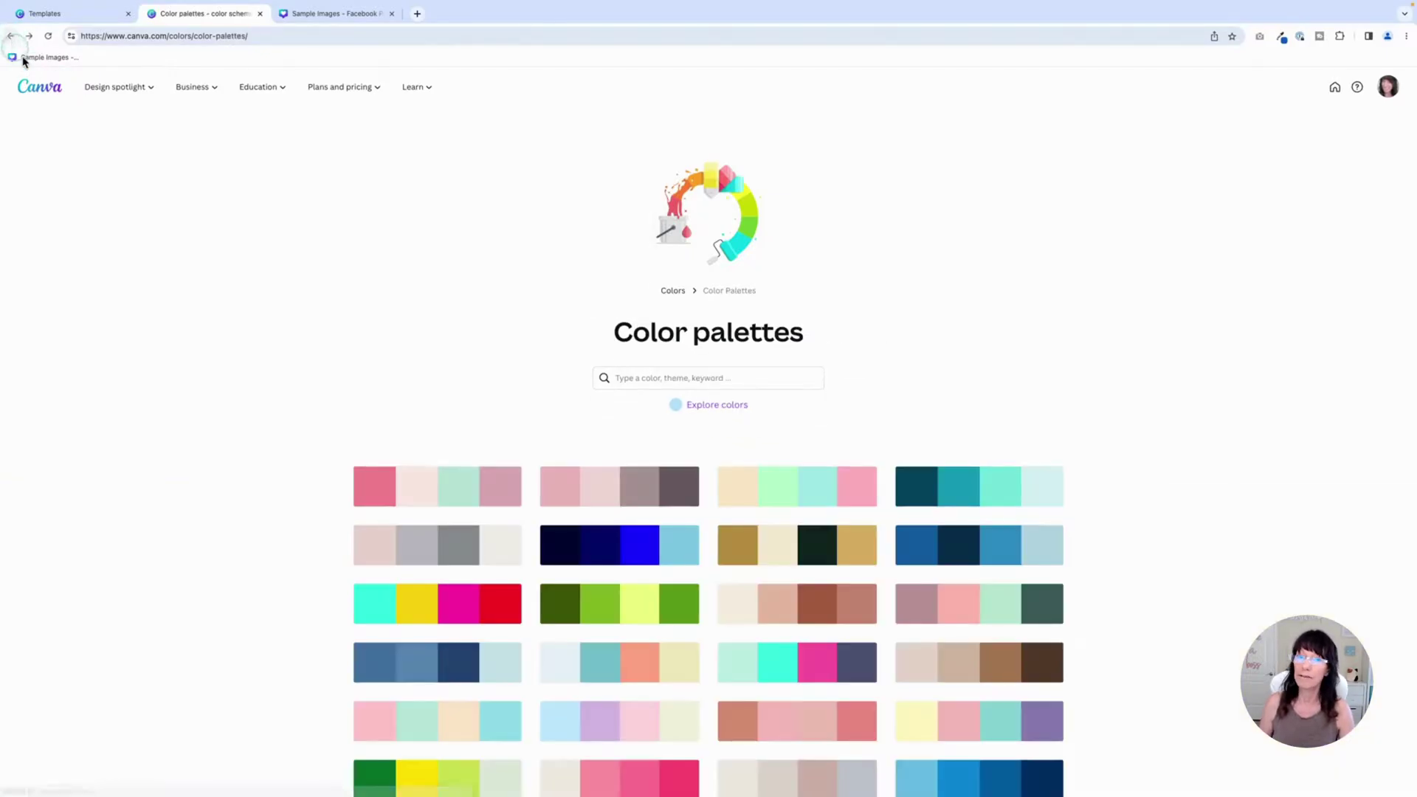
{"action": "left_click", "coordinate": [10, 35]}
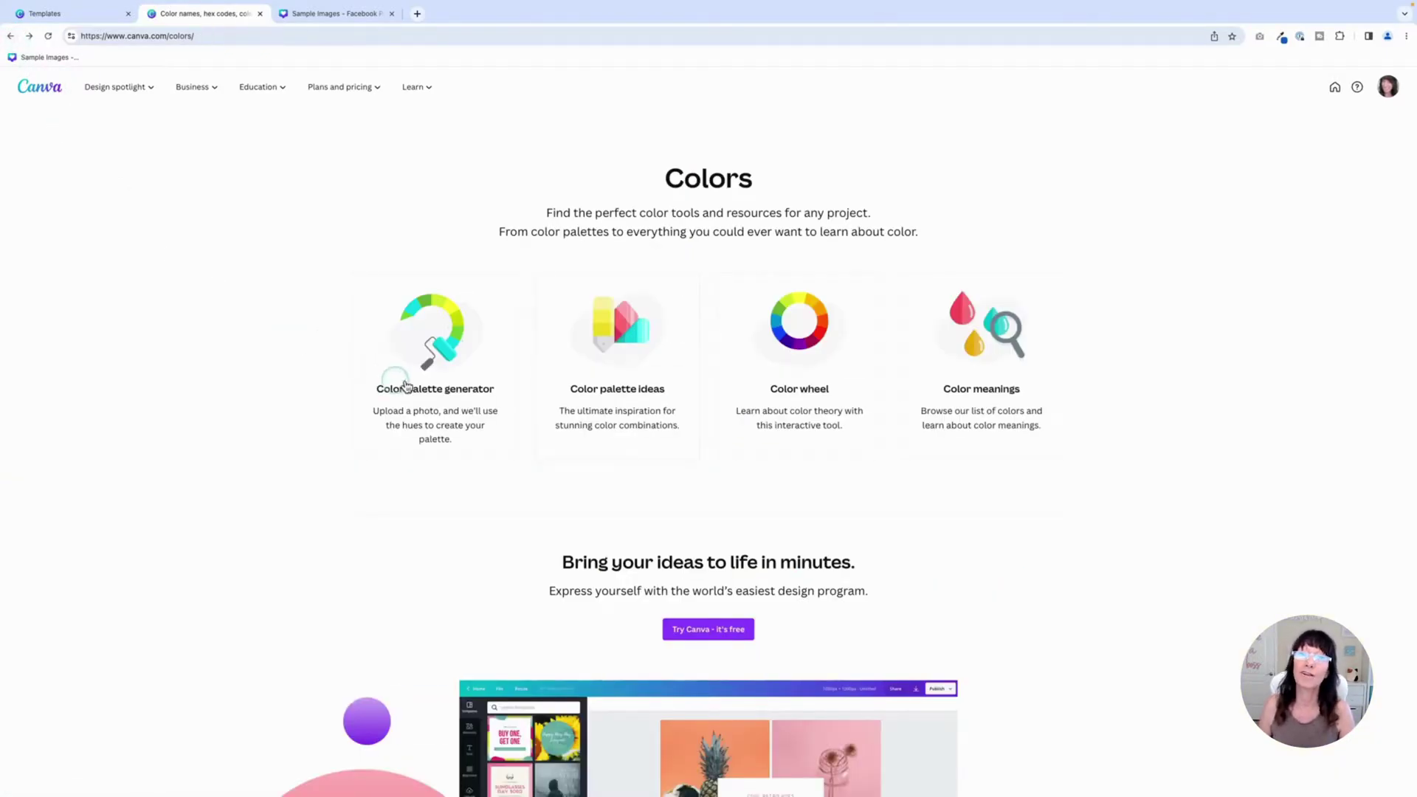
Open the Color palette generator and cycle through demo photos until the red tulips palette appears
{"action": "left_click", "coordinate": [467, 359]}
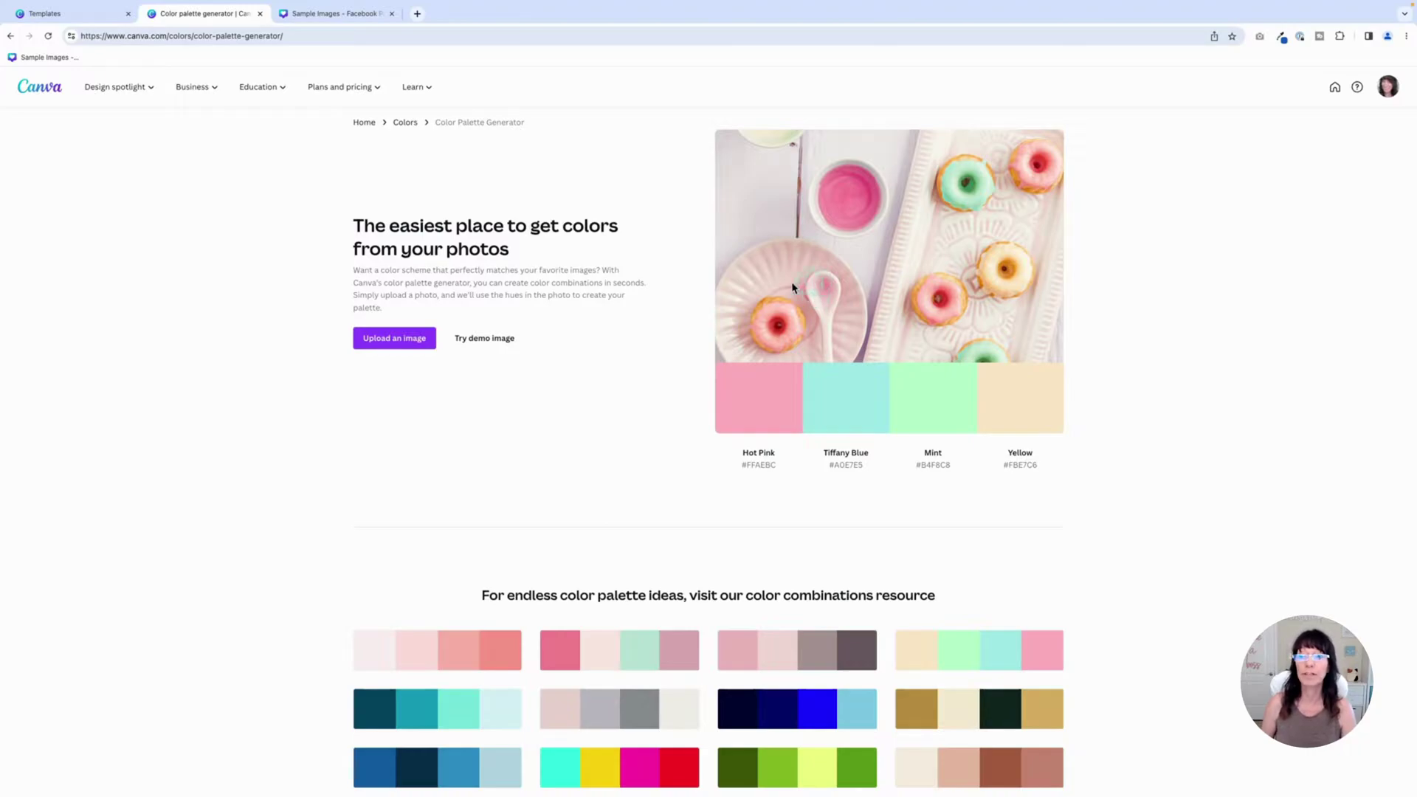
{"action": "left_click", "coordinate": [480, 339]}
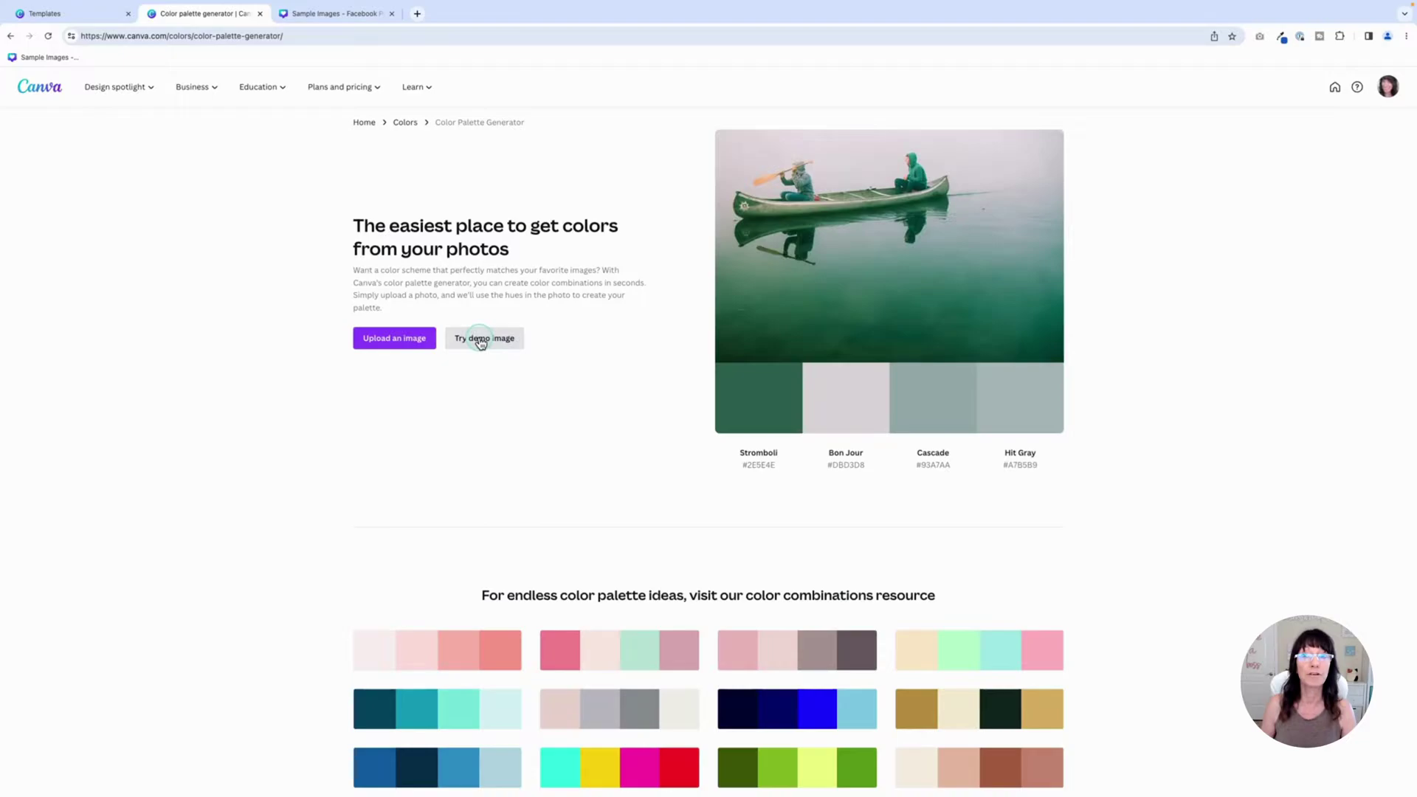
{"action": "left_click", "coordinate": [481, 340]}
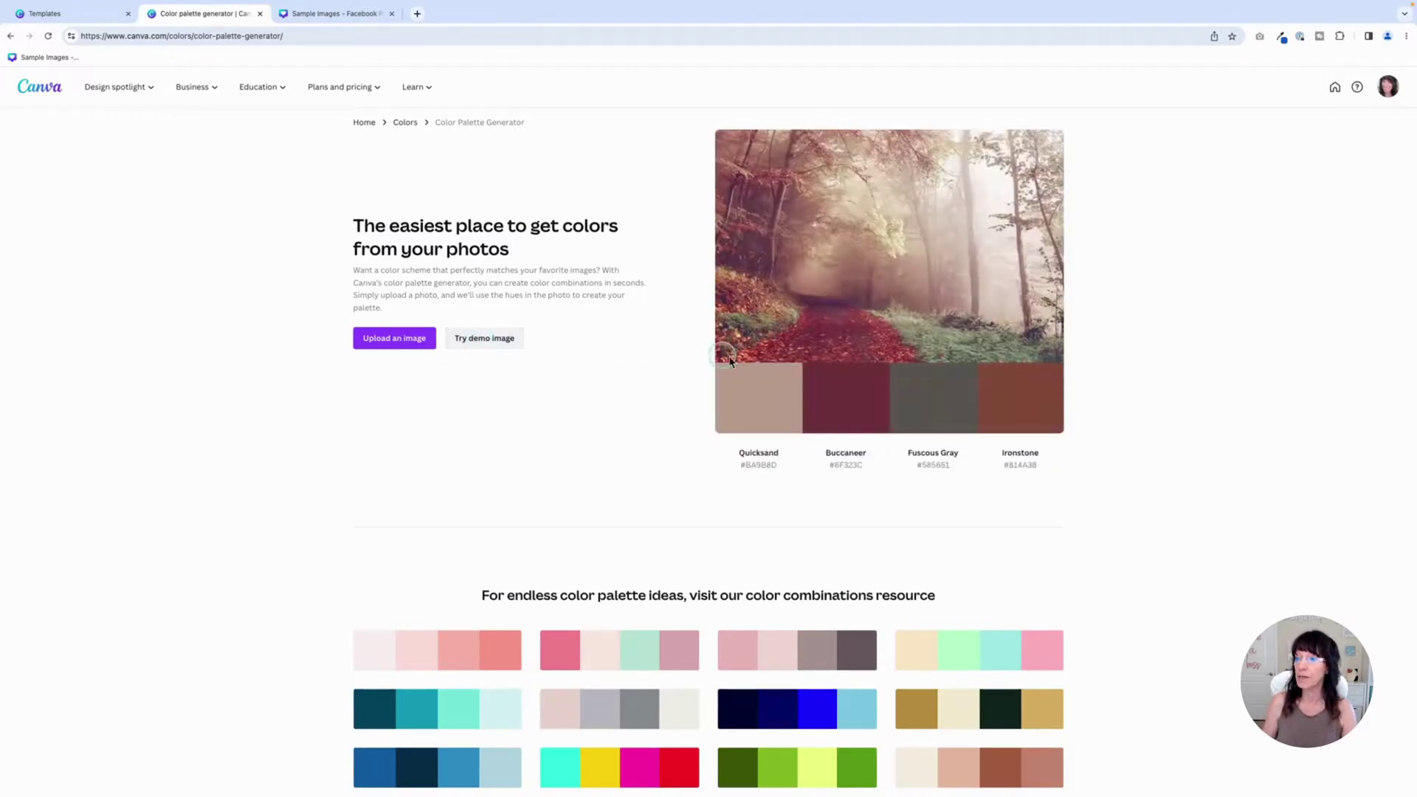
{"action": "left_click", "coordinate": [468, 341]}
{"action": "left_click", "coordinate": [485, 340]}
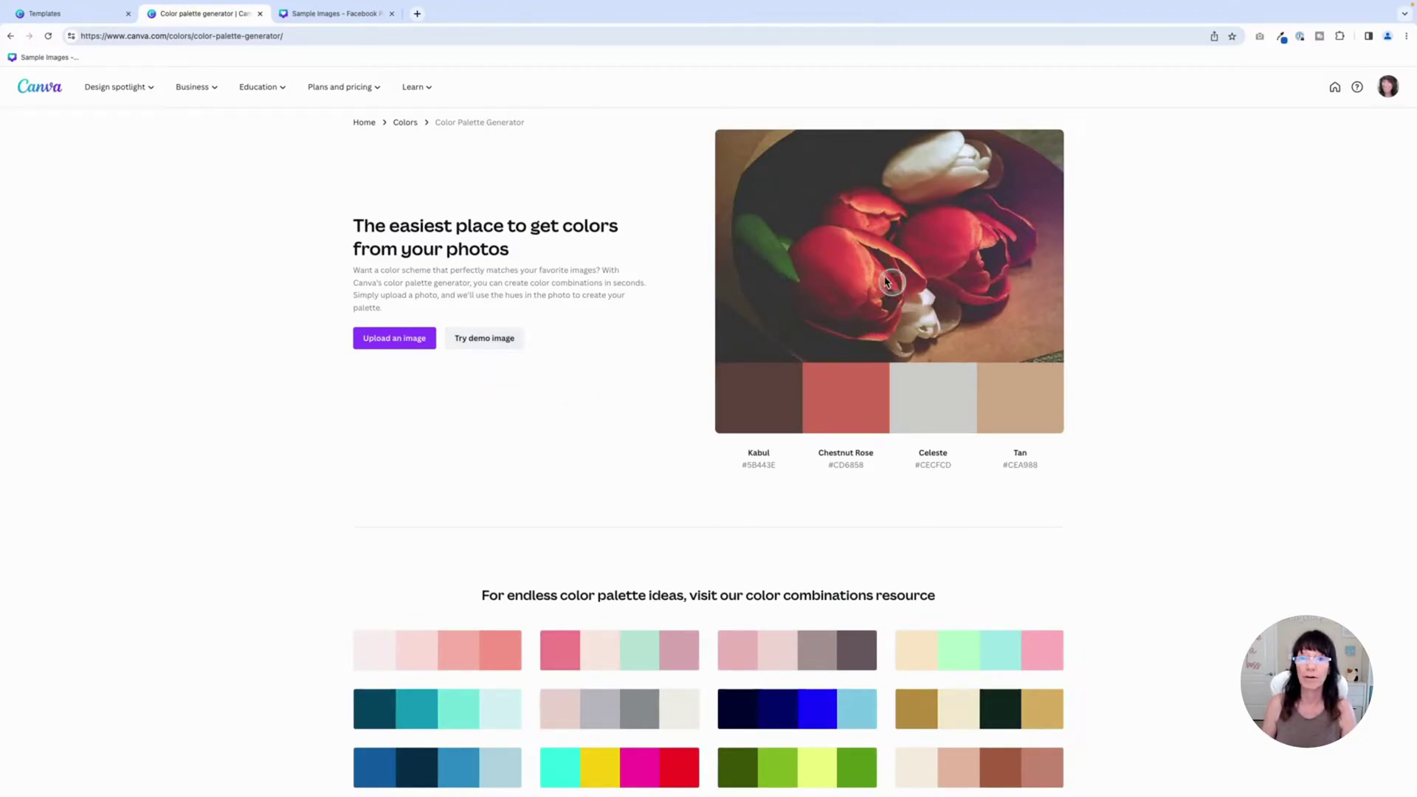
Upload 1.png from Sample Images to get Antique Brass, Elm, Shadow Green and Well Read
{"action": "left_click", "coordinate": [390, 345]}
{"action": "left_click", "coordinate": [468, 271]}
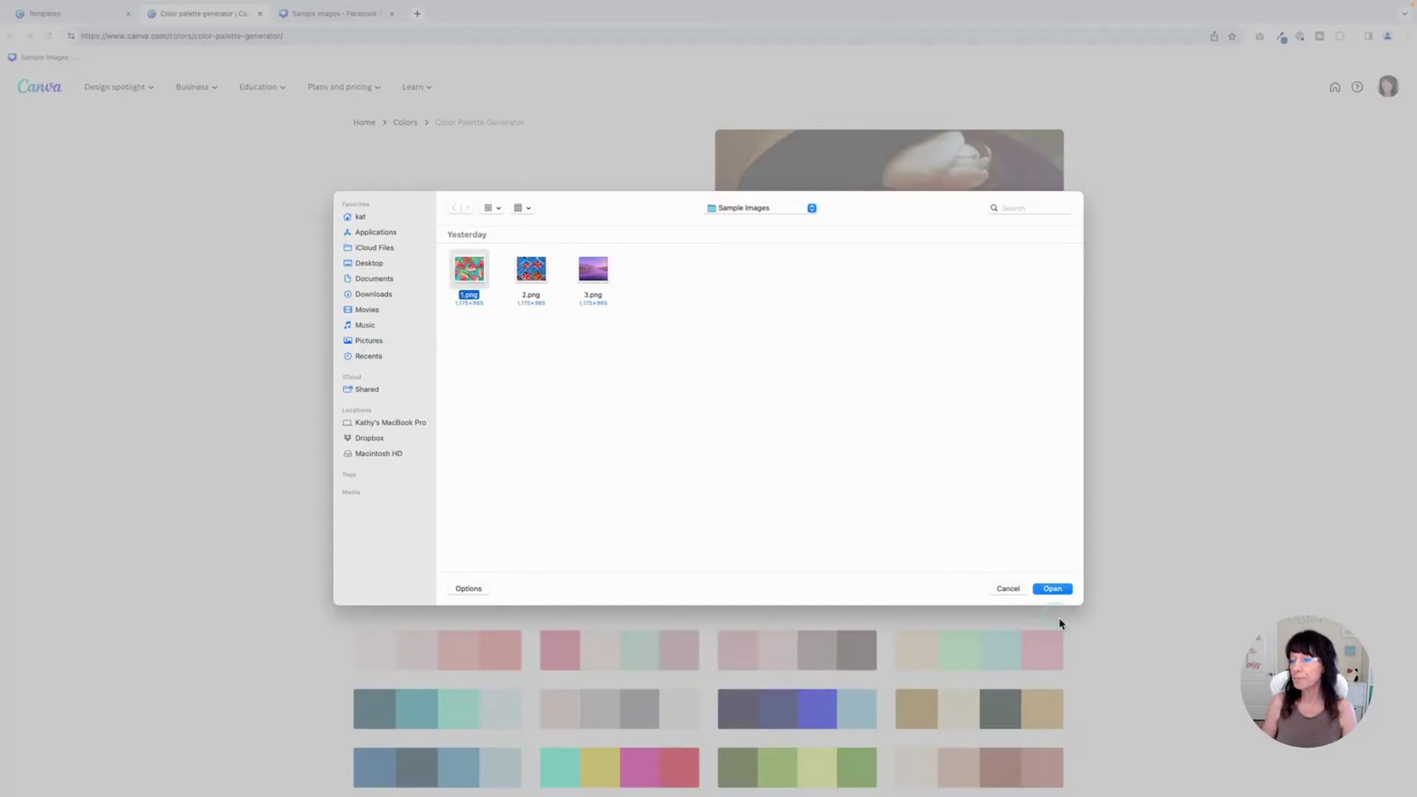
{"action": "left_click", "coordinate": [1054, 588]}
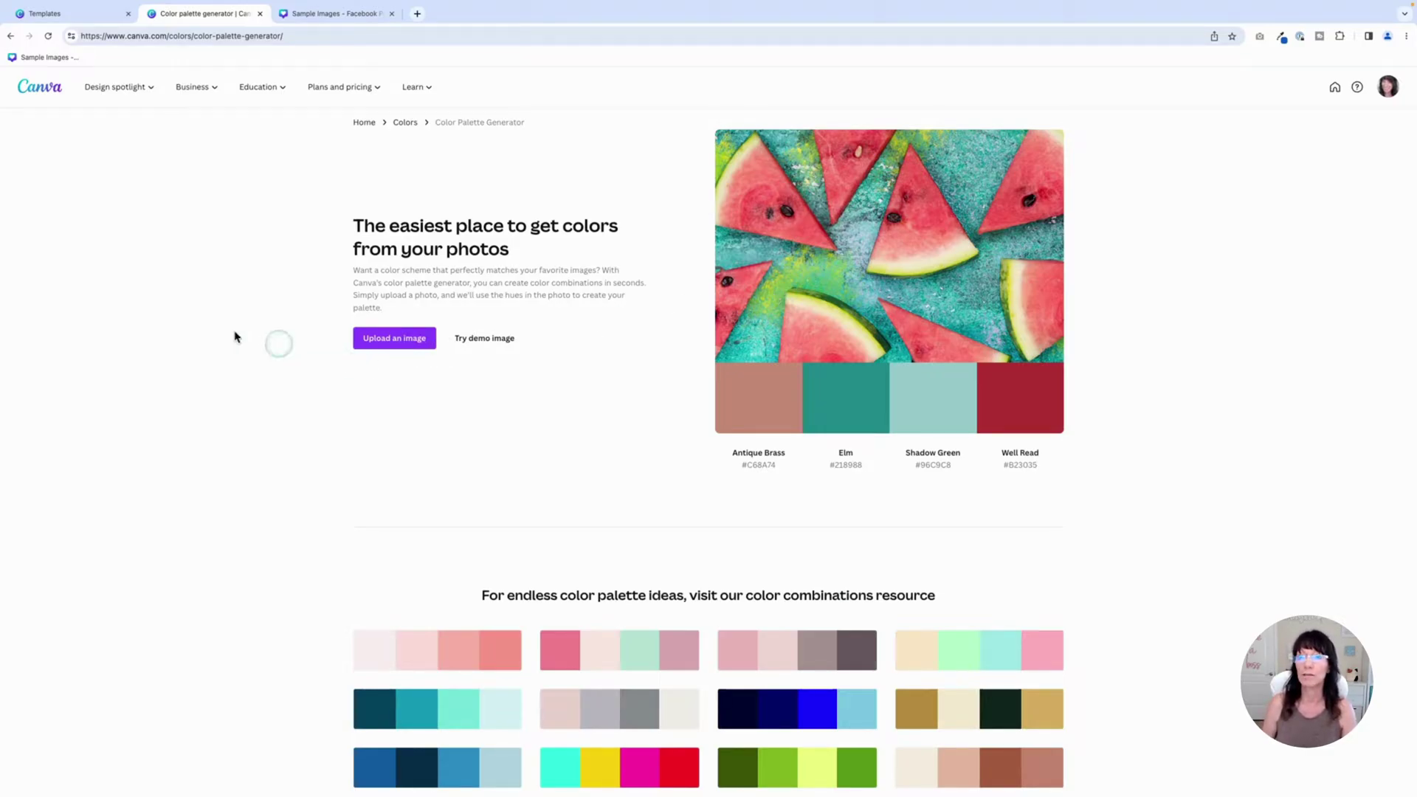
Go back to the watermelon design after briefly viewing the color palette templates
{"action": "left_click", "coordinate": [339, 14]}
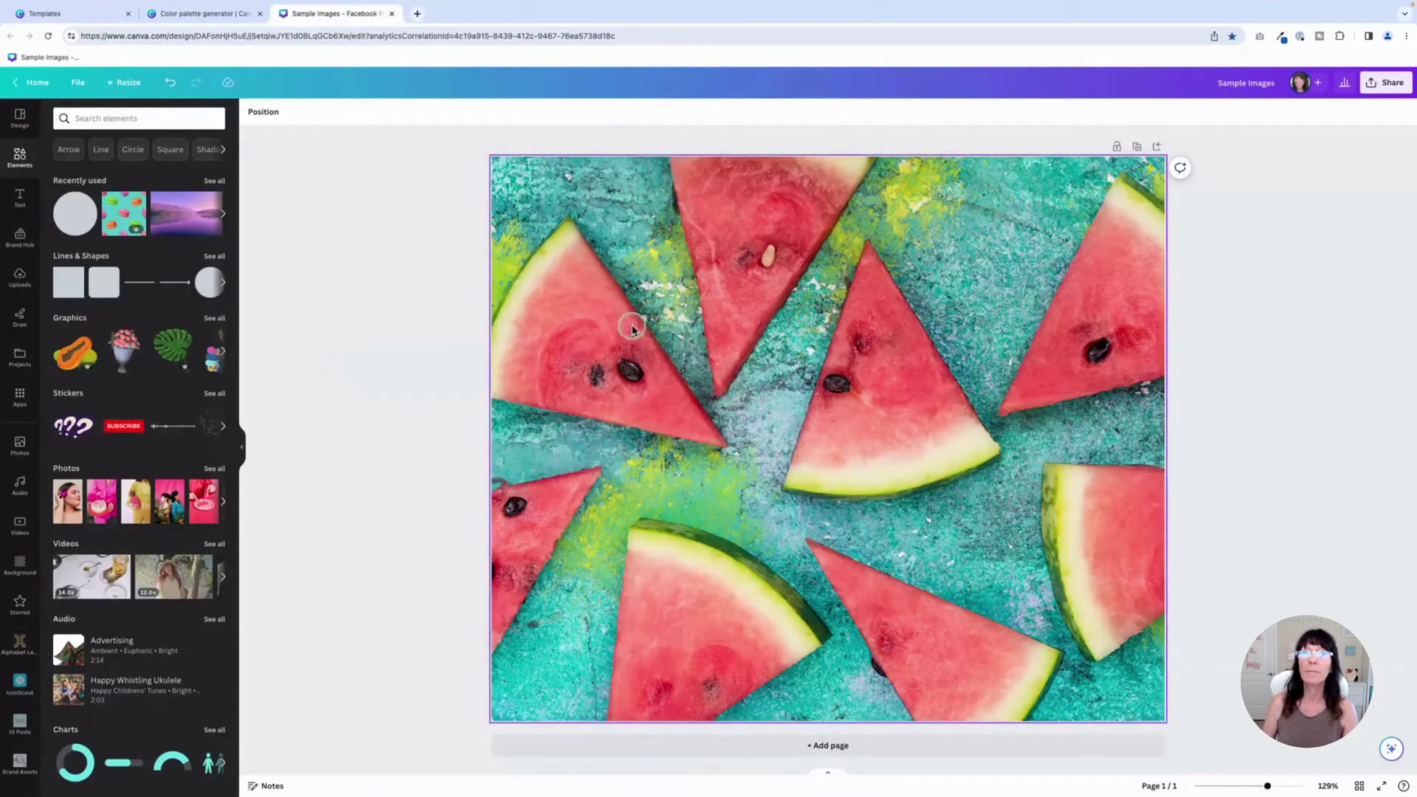
{"action": "left_click", "coordinate": [366, 382]}
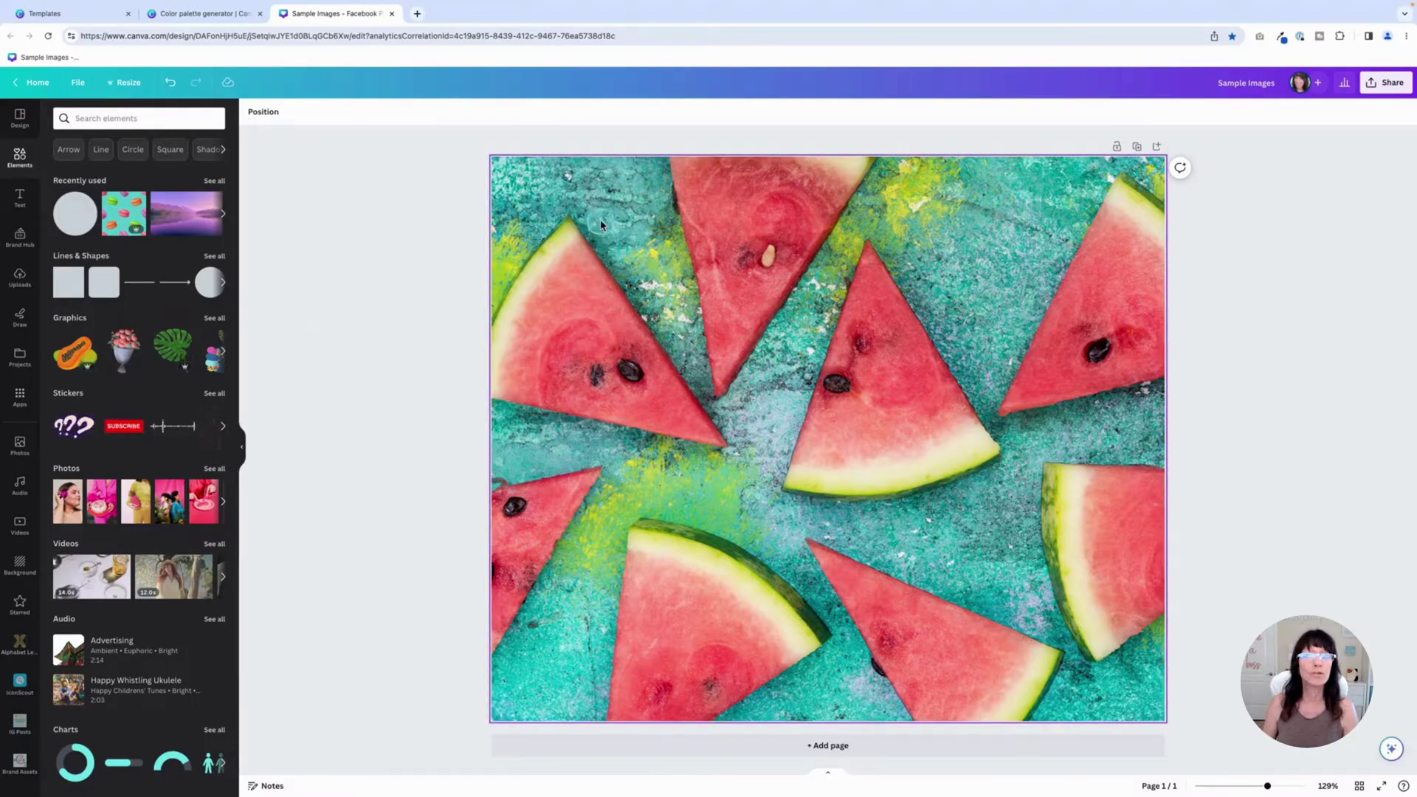
{"action": "left_click", "coordinate": [104, 13]}
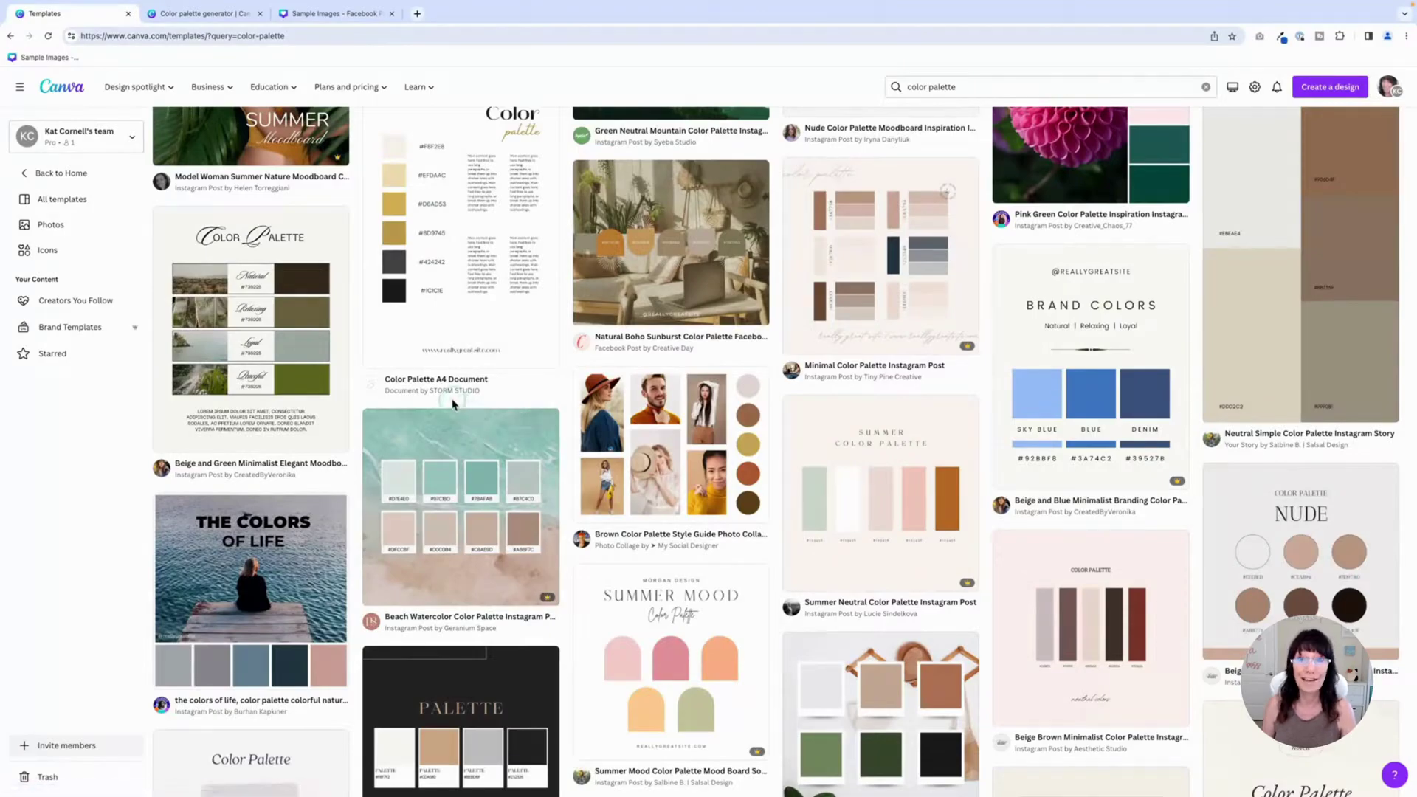
{"action": "left_click", "coordinate": [328, 12]}
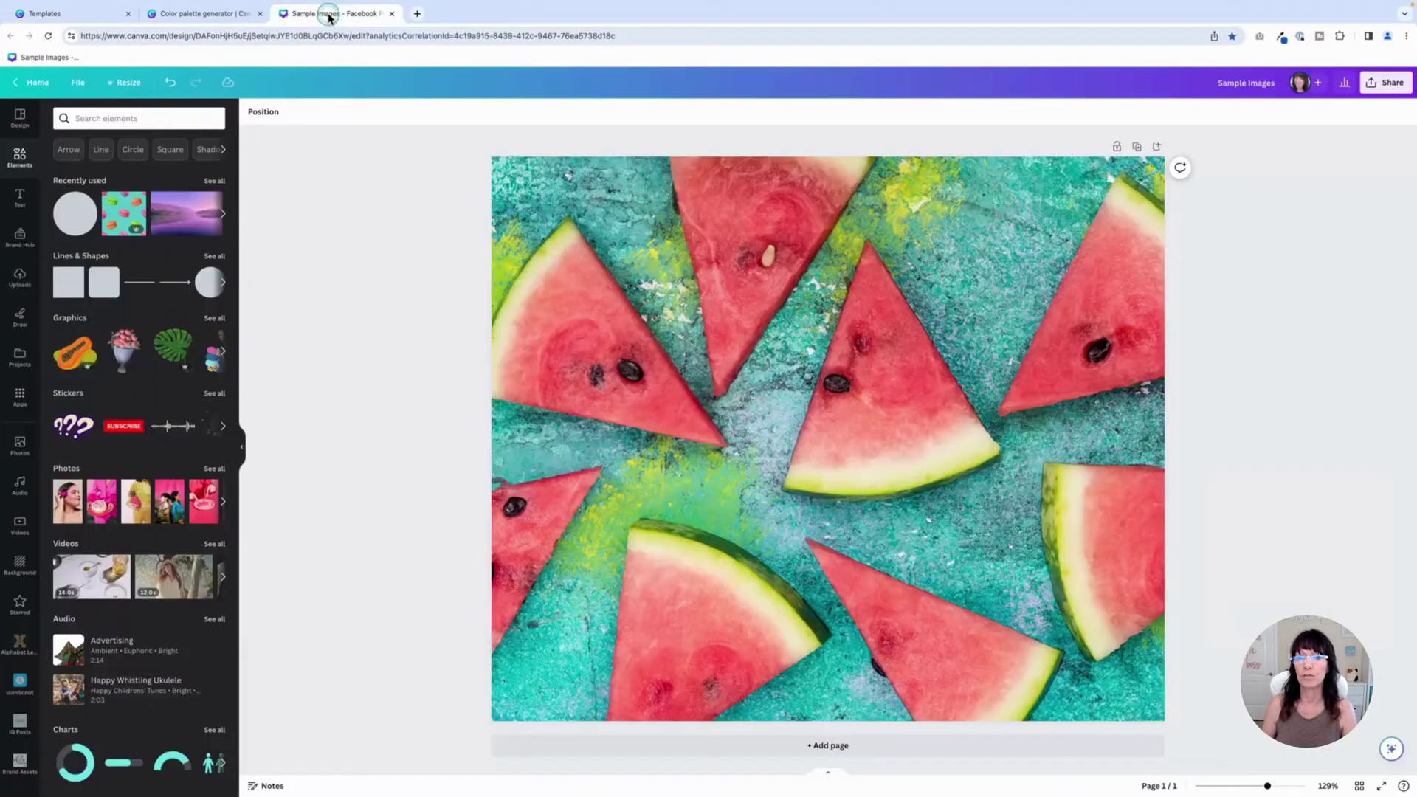
Add a circle from Recently used, shrink it to about 115 px and place it near the top left
{"action": "left_click", "coordinate": [74, 214]}
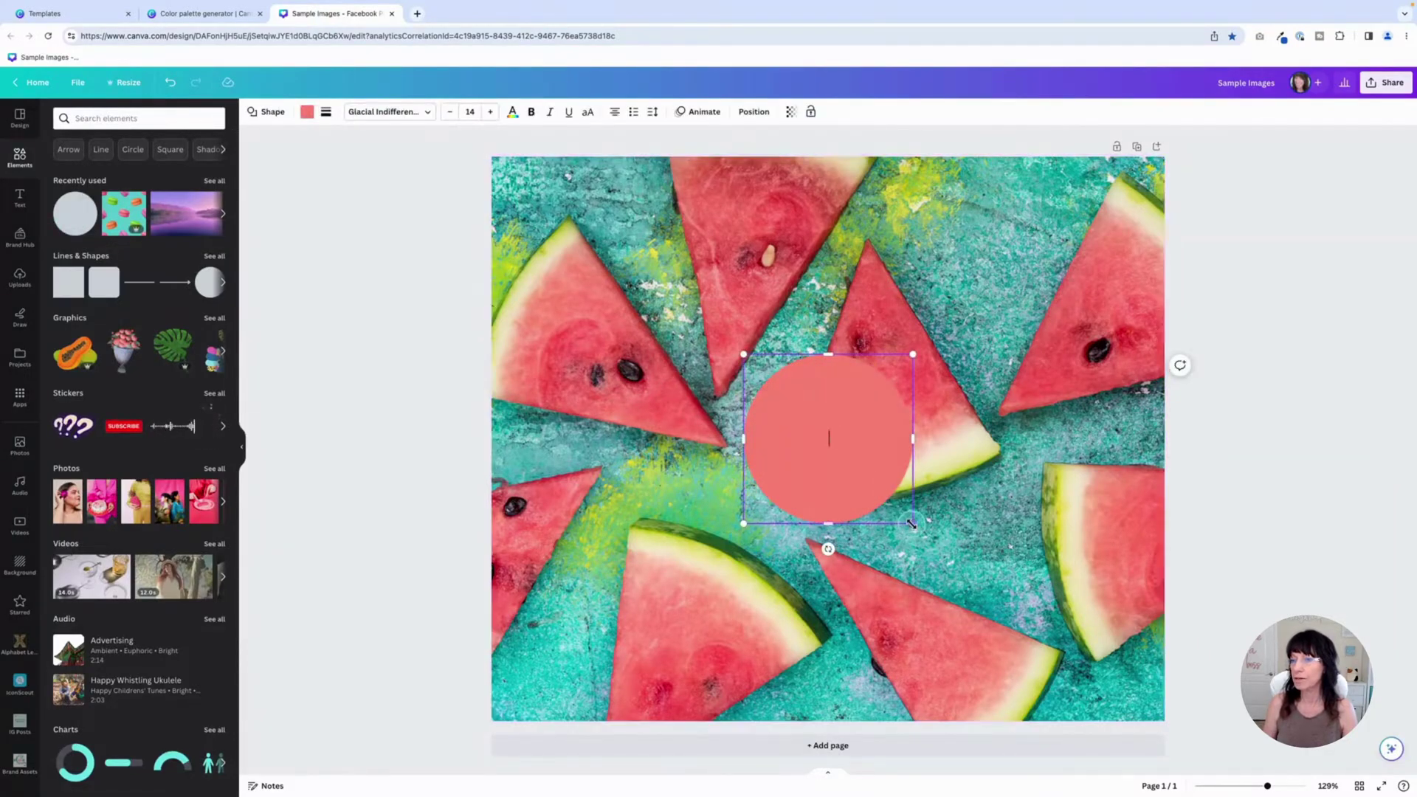
{"action": "left_click_drag", "start_coordinate": [913, 523], "coordinate": [602, 268]}
{"action": "left_click", "coordinate": [797, 411]}
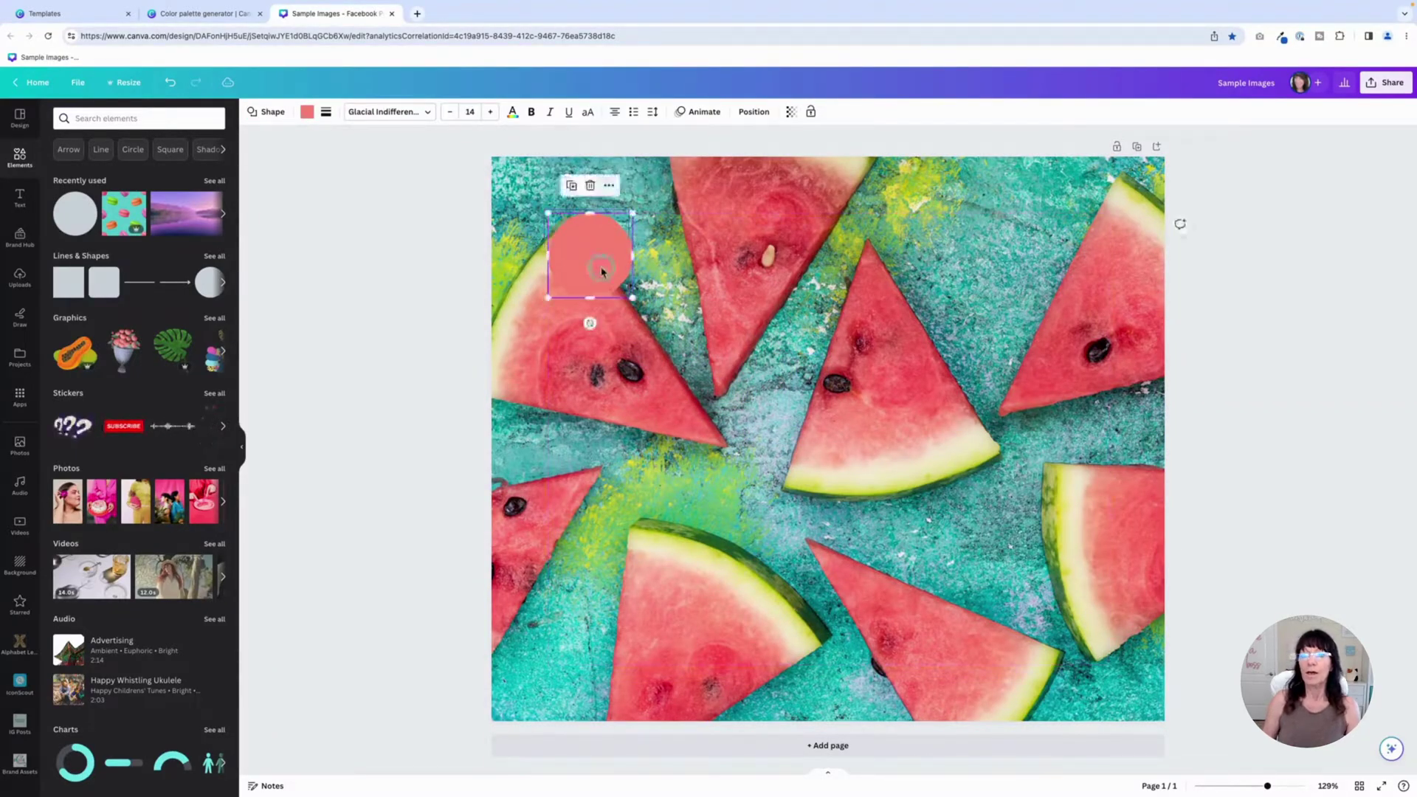
{"action": "left_click", "coordinate": [307, 113]}
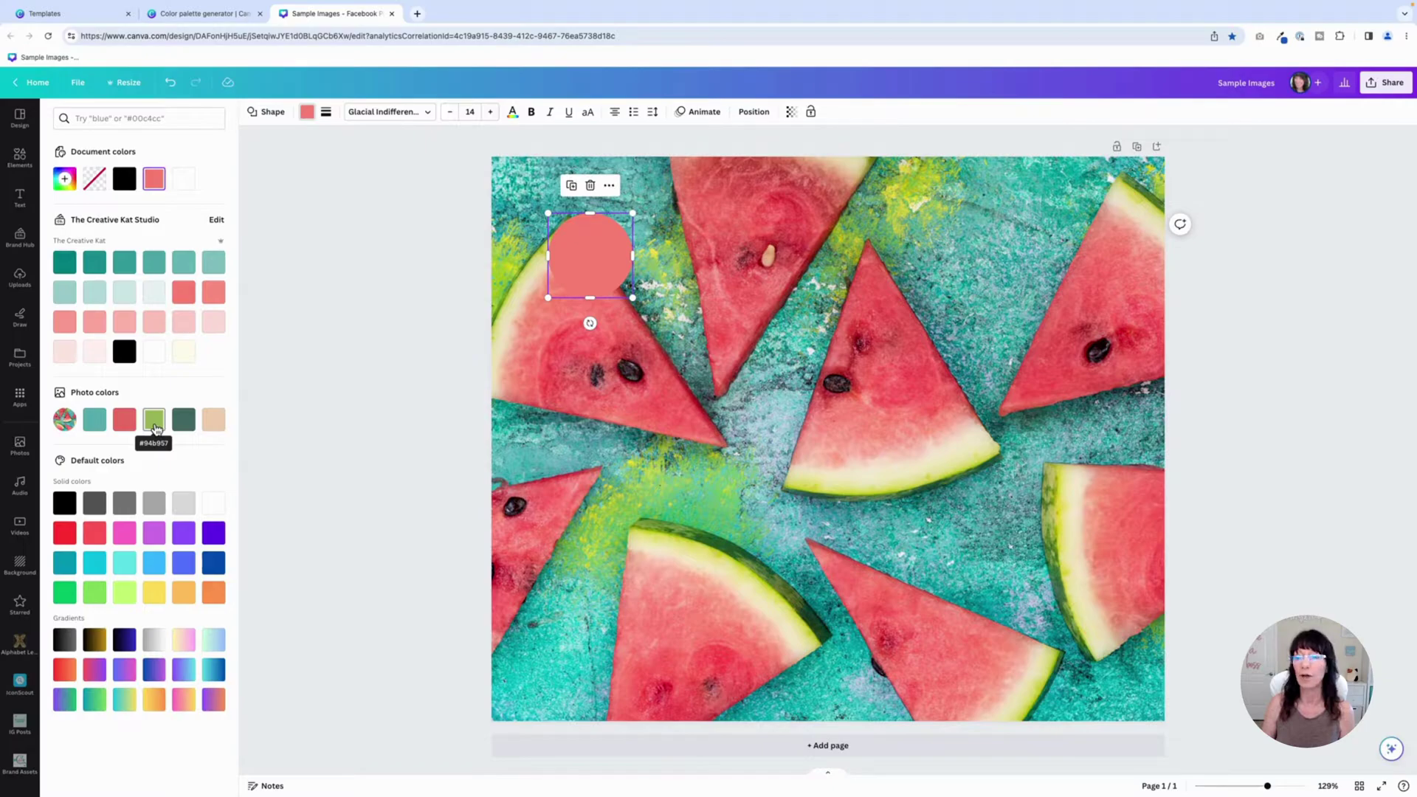
Fill the circle with the teal swatch from the photo colours
{"action": "left_click", "coordinate": [602, 254]}
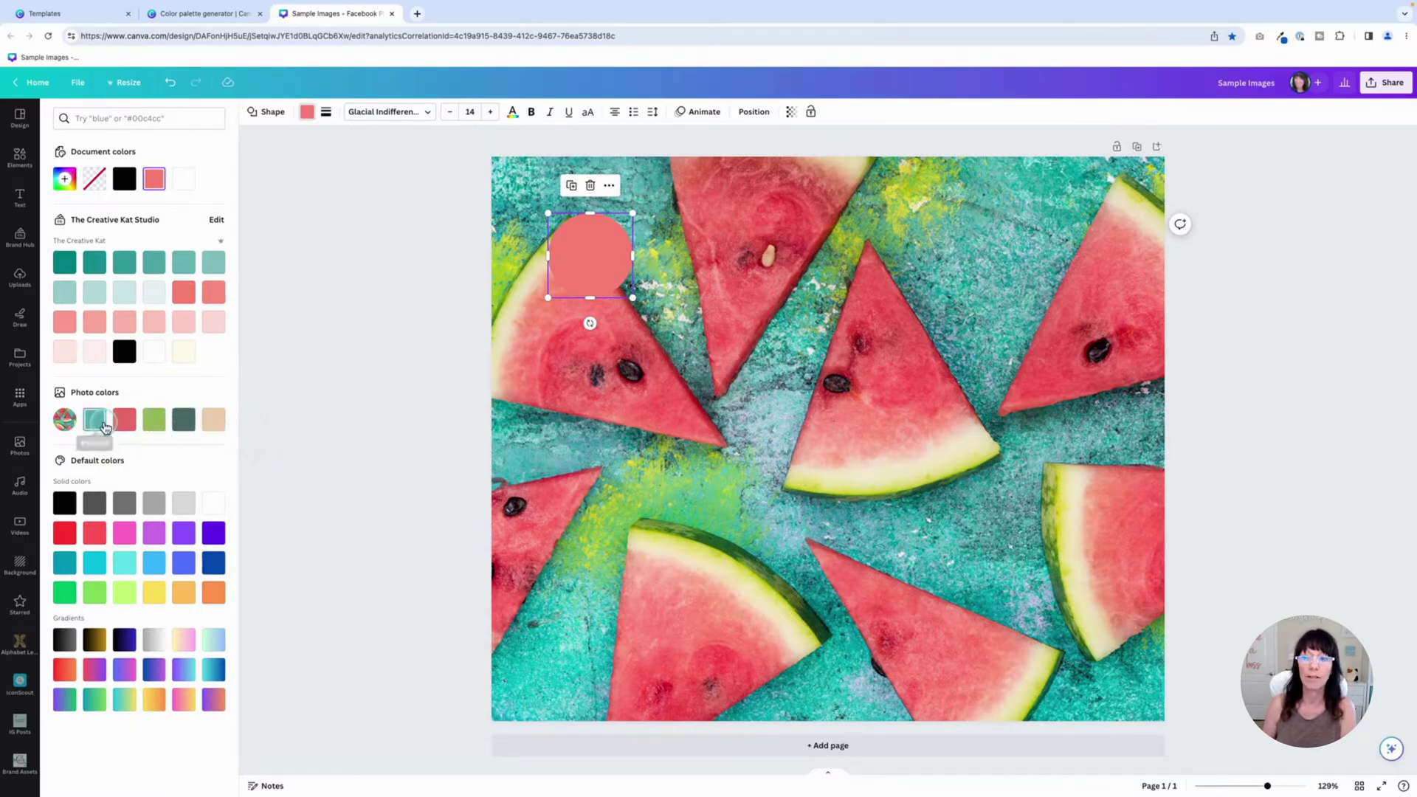
{"action": "left_click", "coordinate": [94, 419]}
{"action": "left_click", "coordinate": [610, 260]}
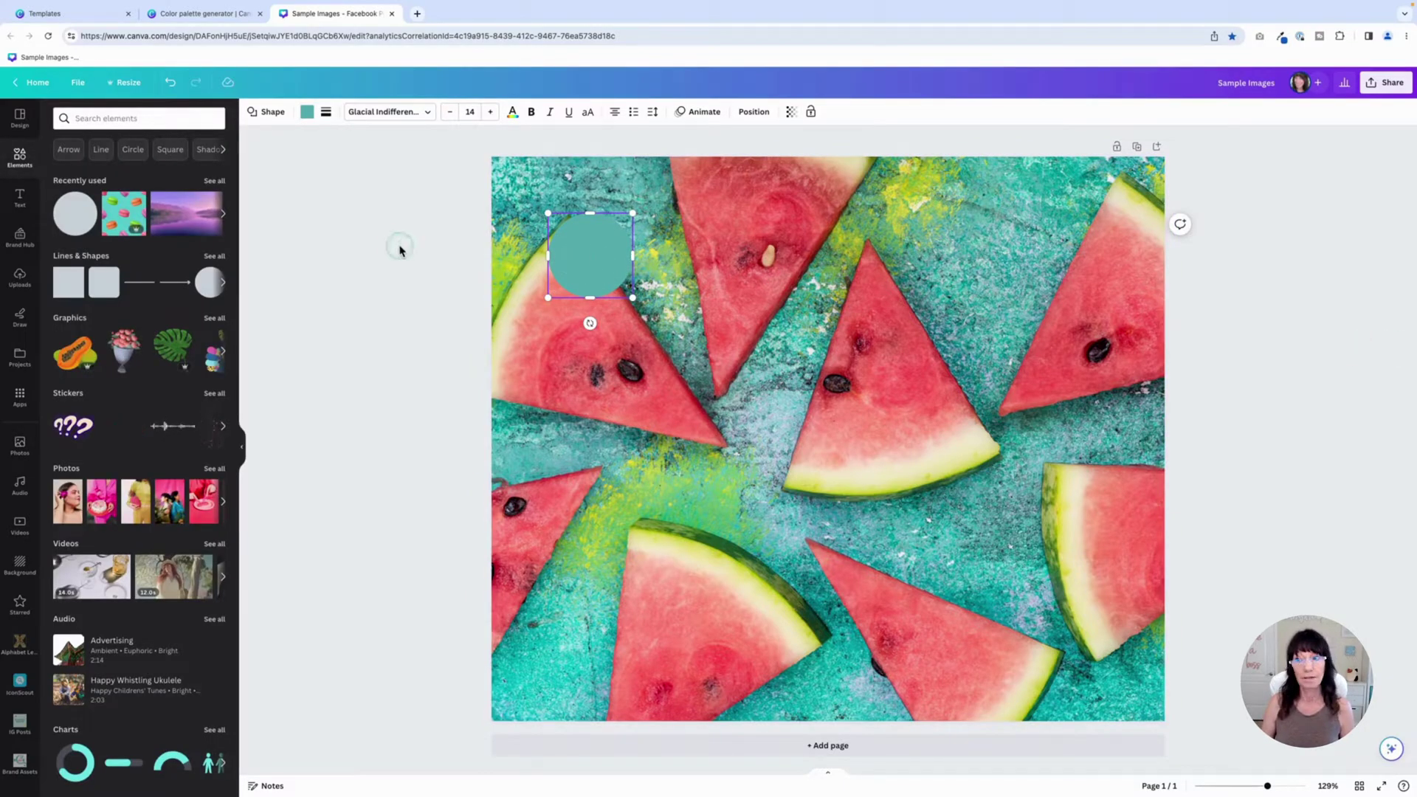
{"action": "left_click", "coordinate": [632, 273]}
{"action": "left_click", "coordinate": [593, 274]}
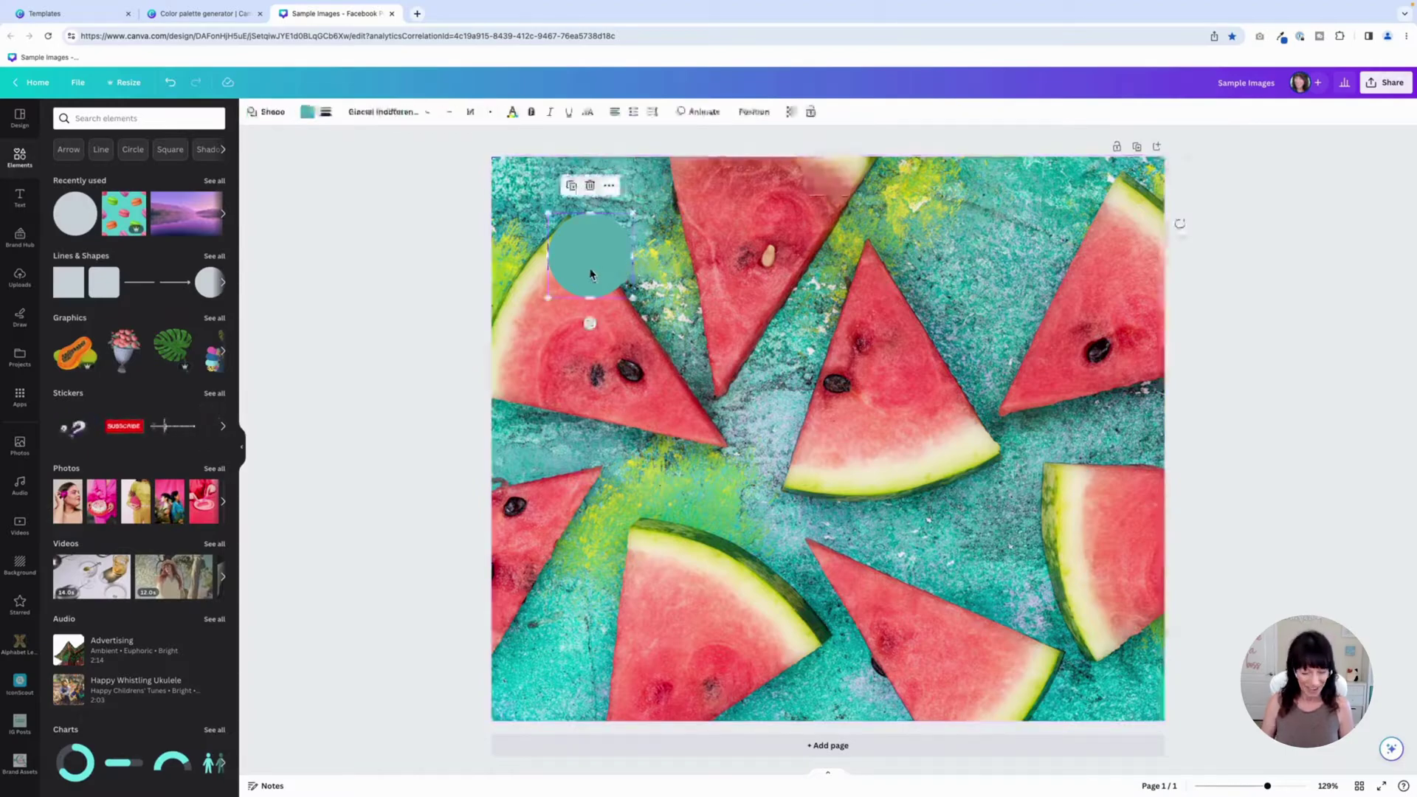
Duplicate the teal circle into an evenly spaced column of five and select all of them
{"action": "left_click", "coordinate": [572, 185]}
{"action": "left_click_drag", "start_coordinate": [583, 270], "coordinate": [573, 354]}
{"action": "key", "text": "super+d"}
{"action": "key", "text": "super+d"}
{"action": "key", "text": "super+d"}
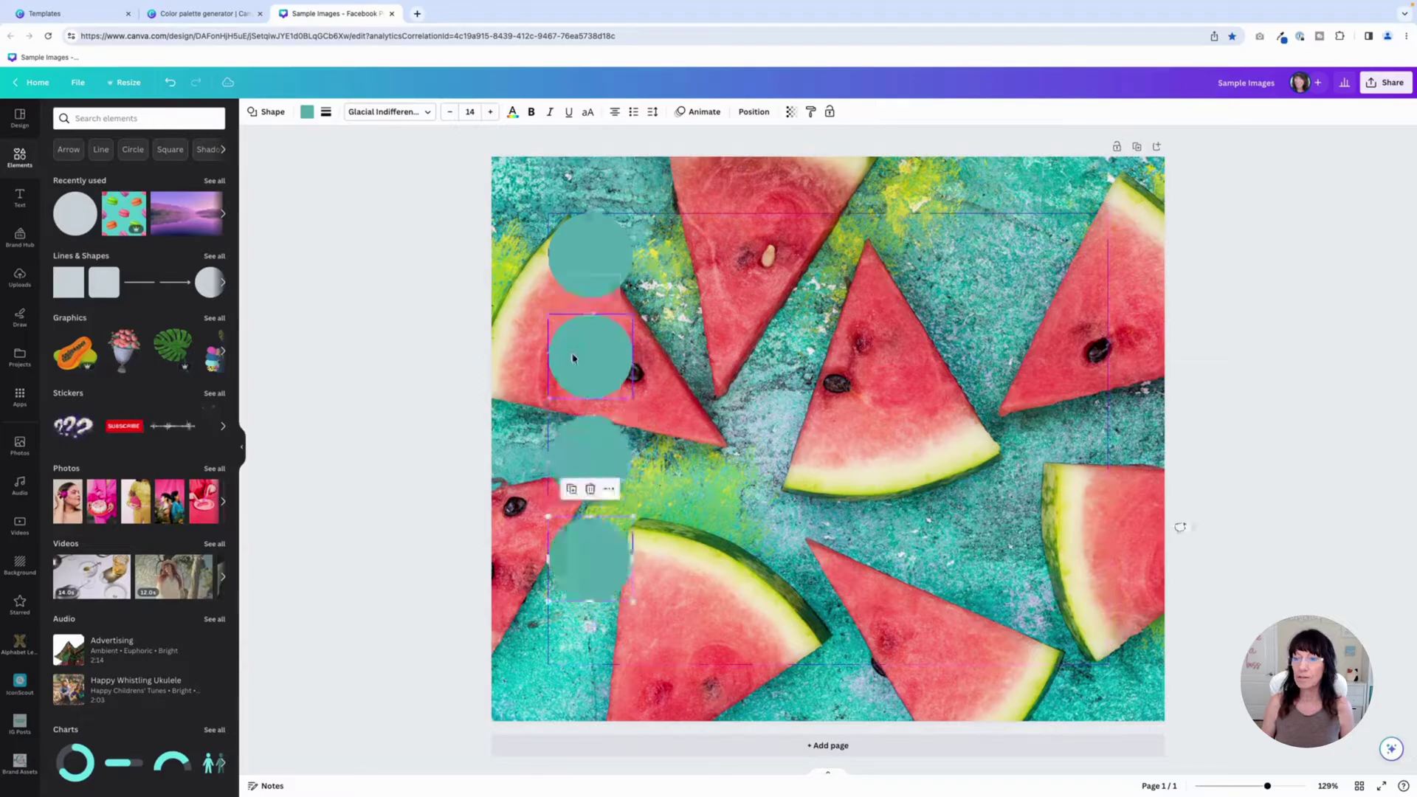
{"action": "left_click_drag", "start_coordinate": [462, 241], "coordinate": [611, 671]}
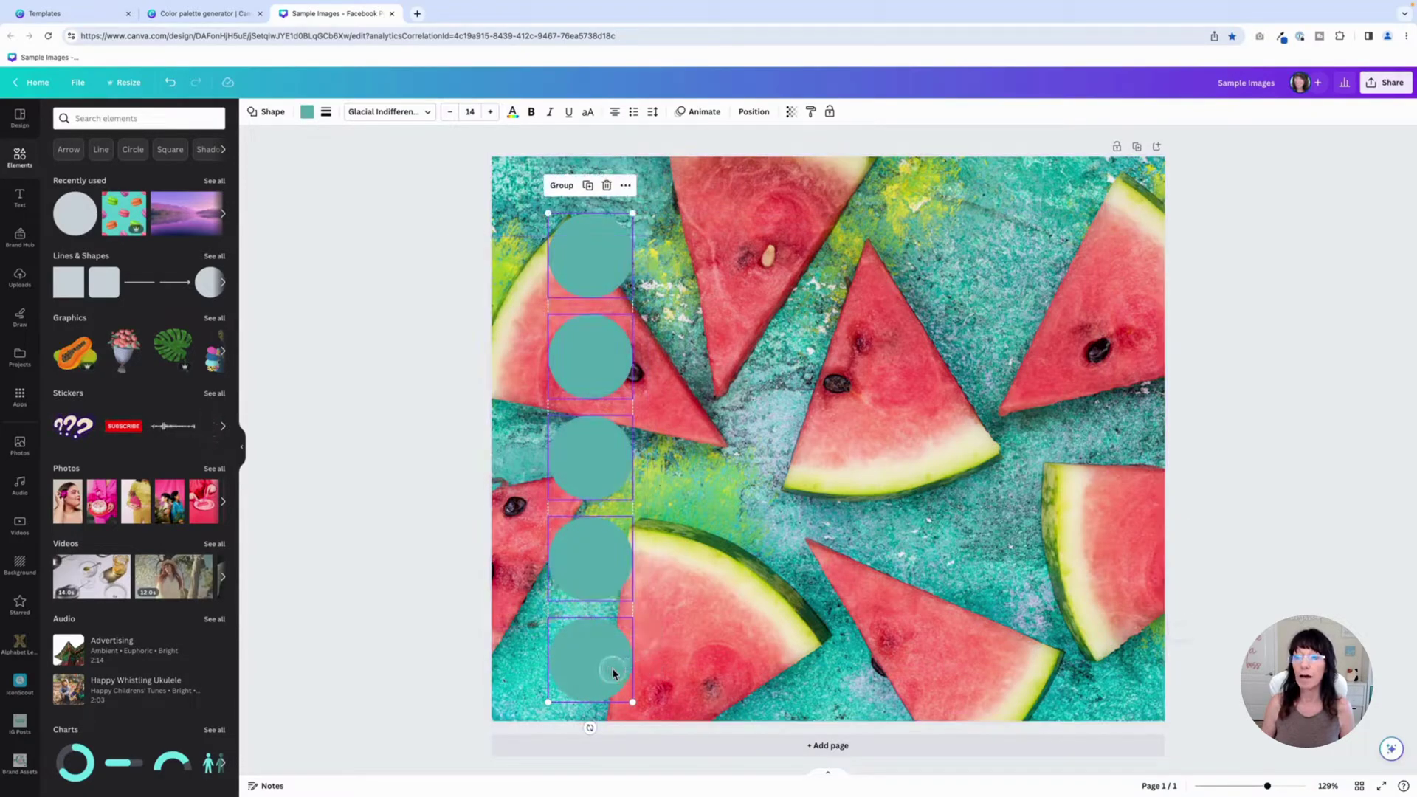
Make the second circle coral red and the third light green from the photo colours
{"action": "left_click", "coordinate": [365, 534]}
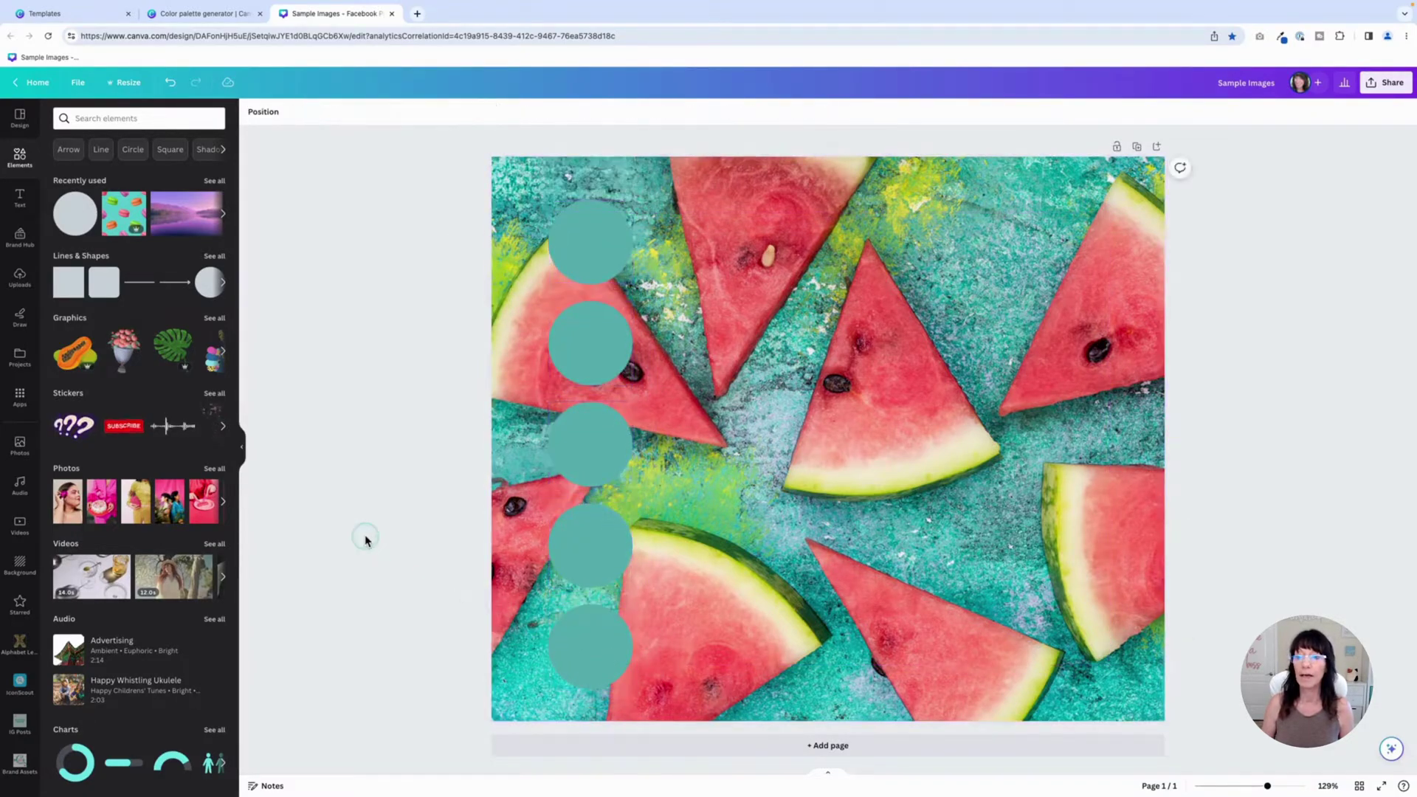
{"action": "left_click", "coordinate": [599, 358]}
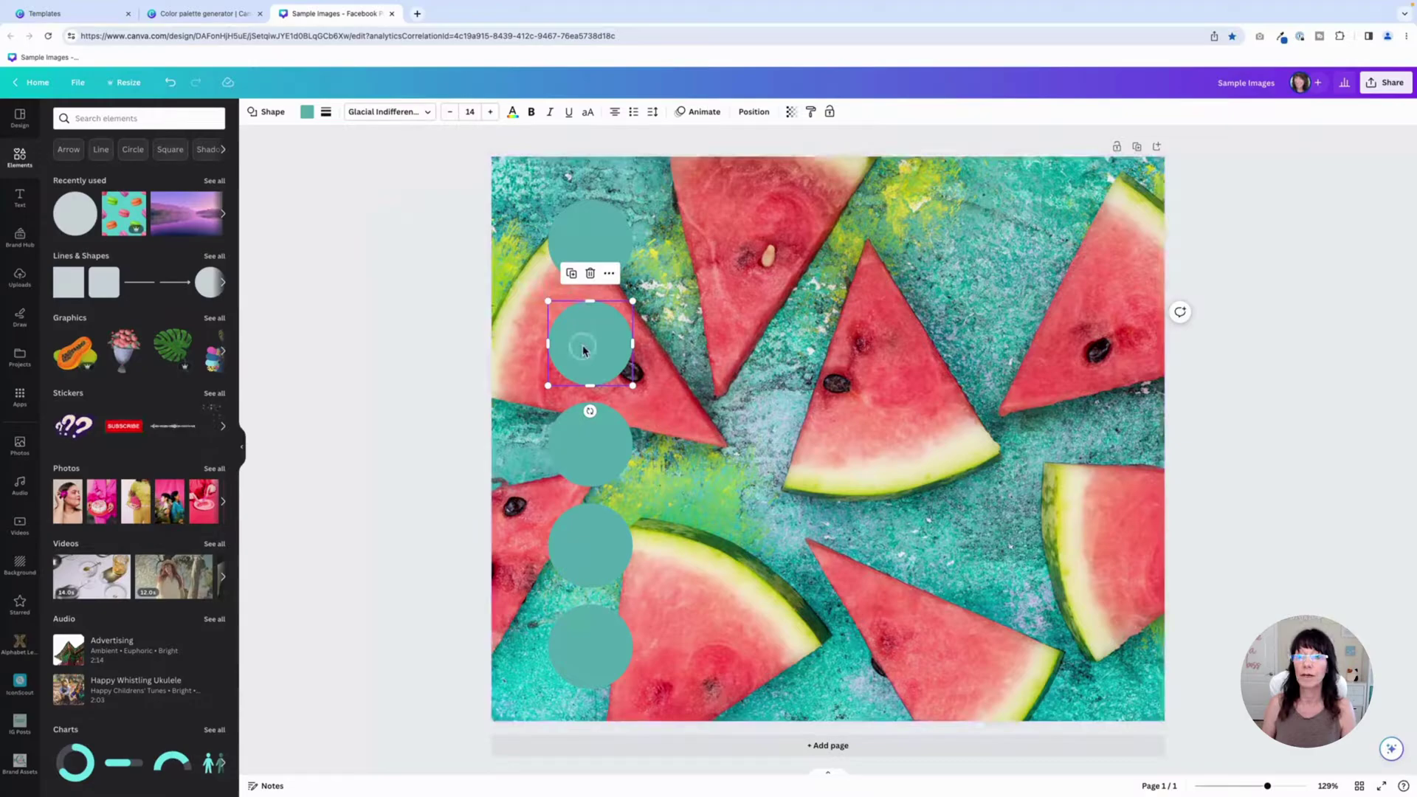
{"action": "left_click", "coordinate": [307, 111]}
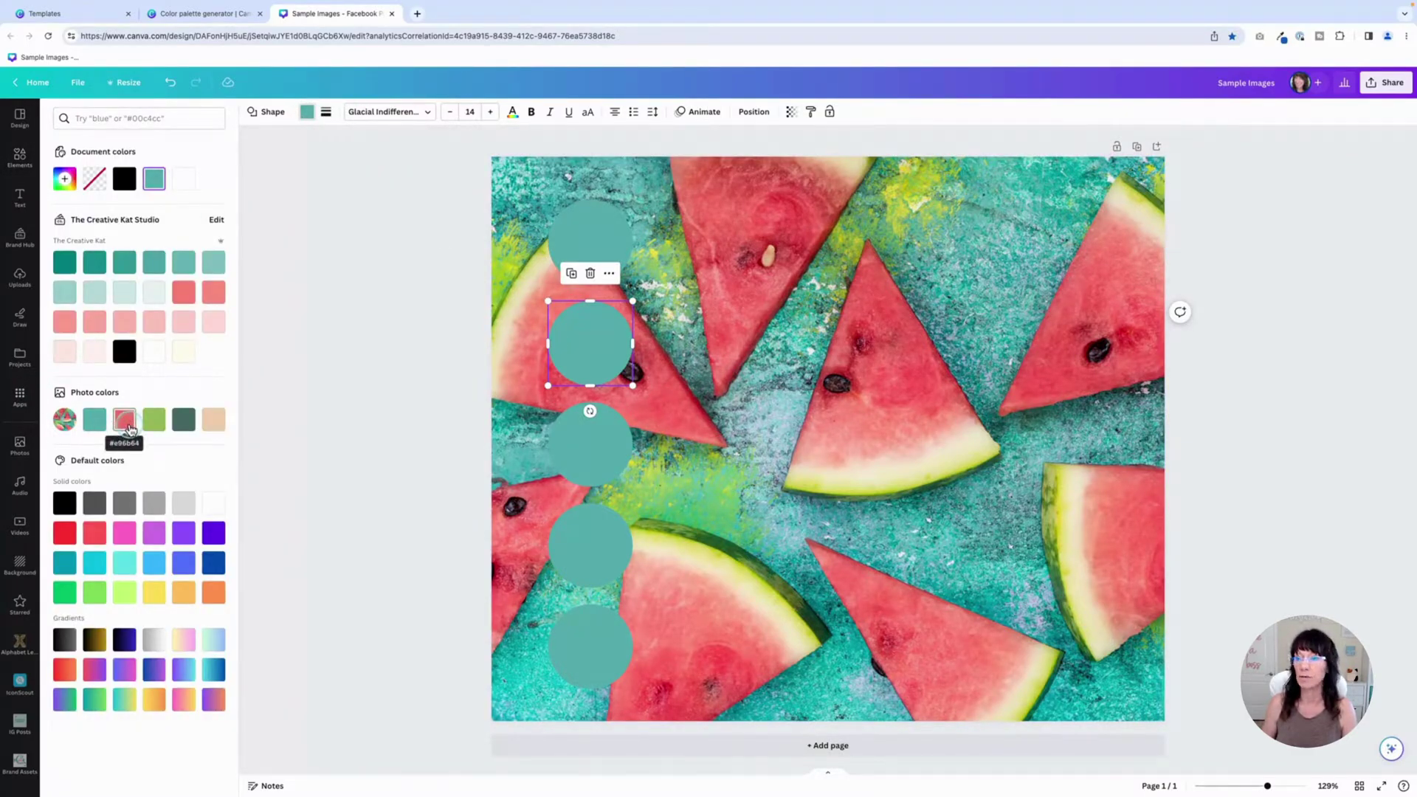
{"action": "left_click", "coordinate": [126, 422]}
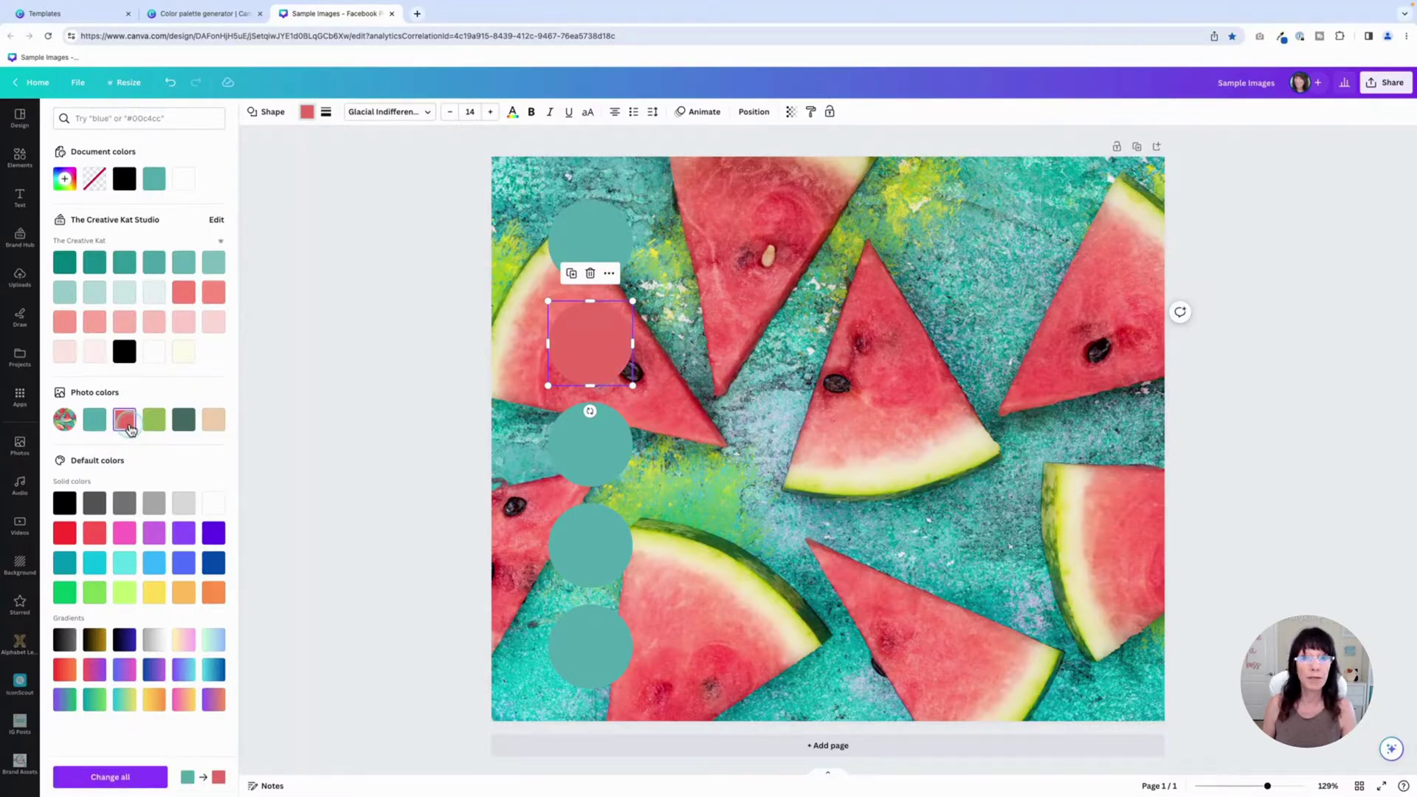
{"action": "key", "text": "Tab"}
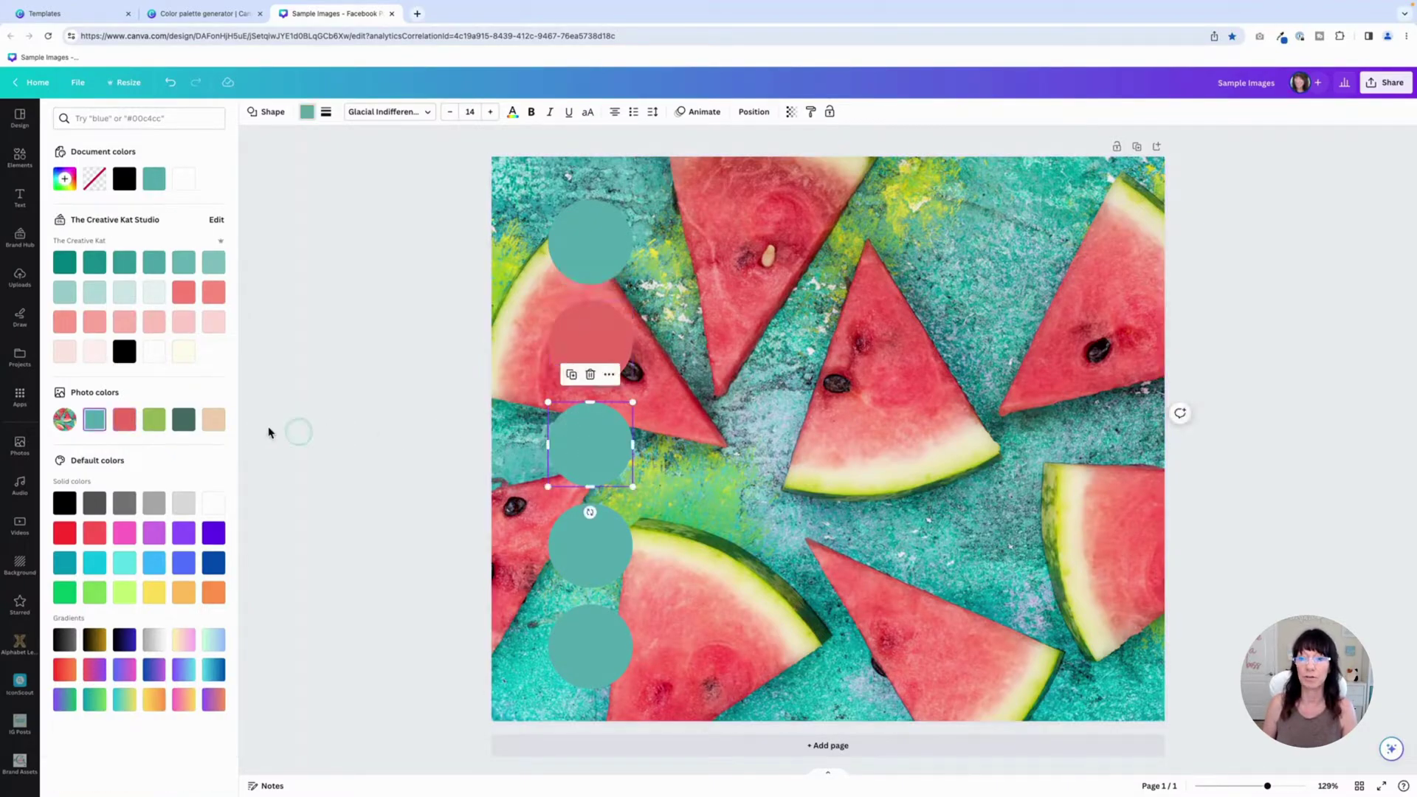
{"action": "left_click", "coordinate": [155, 419]}
Make the fourth circle dark green and the fifth peach from the photo colours
{"action": "key", "text": "Tab"}
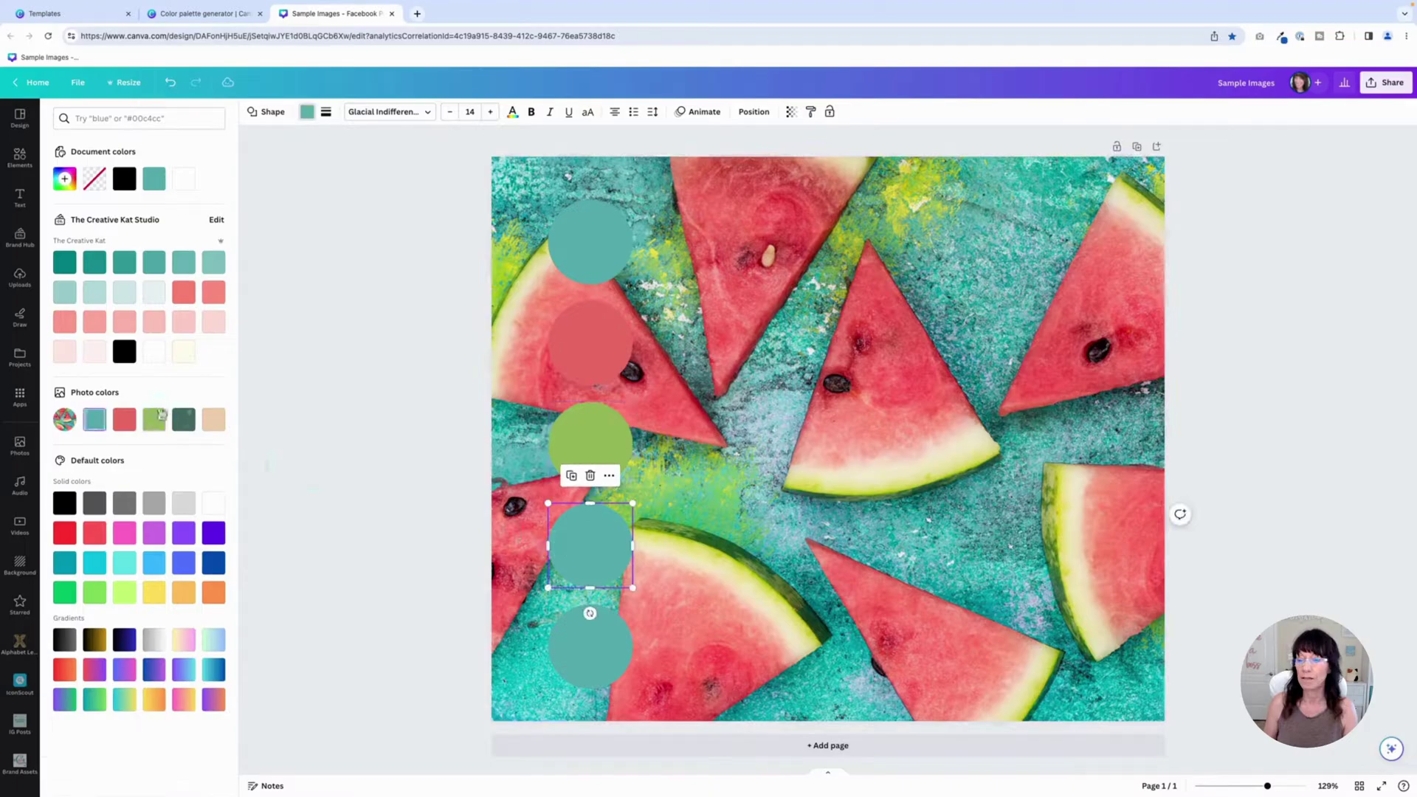
{"action": "left_click", "coordinate": [182, 420]}
{"action": "key", "text": "Tab"}
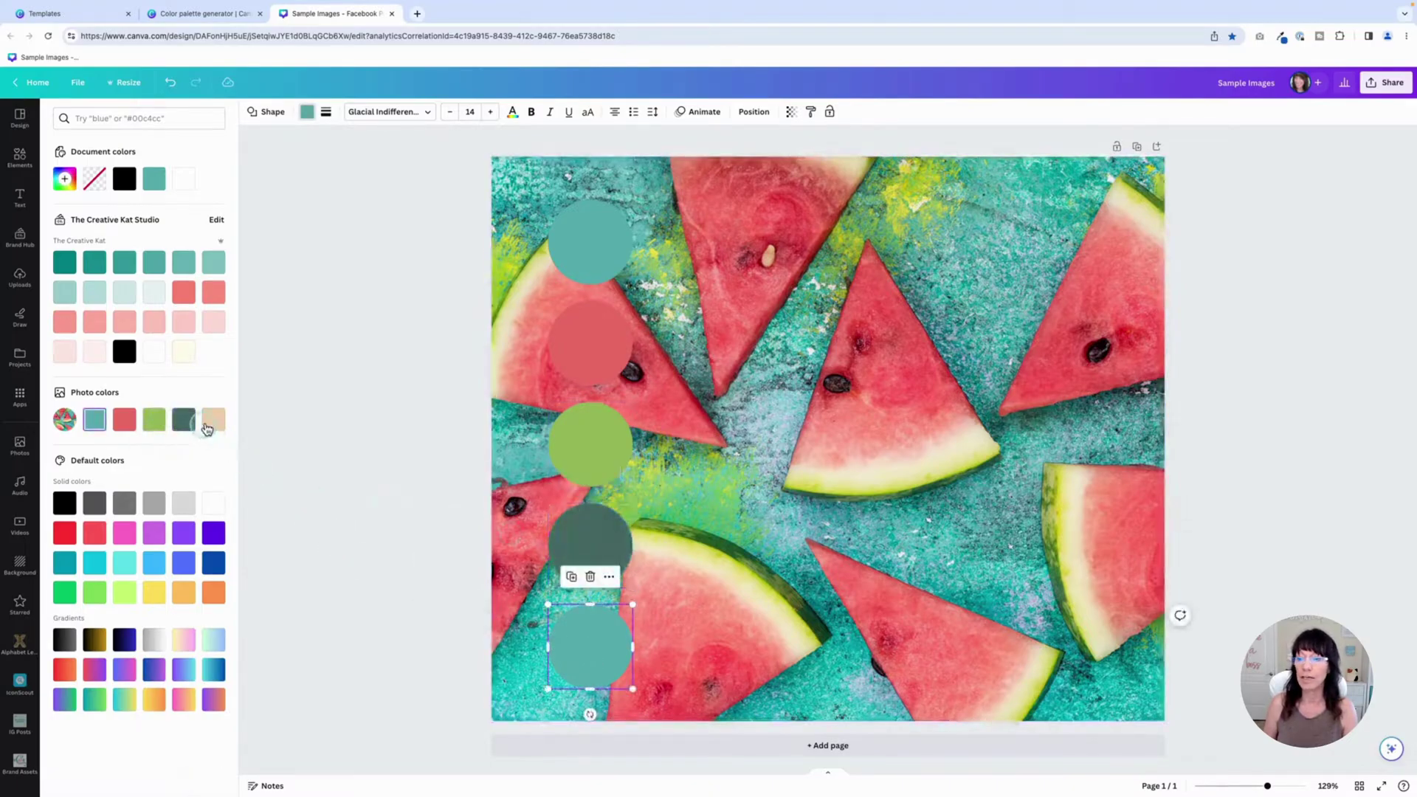
{"action": "left_click", "coordinate": [215, 420]}
{"action": "left_click", "coordinate": [367, 463]}
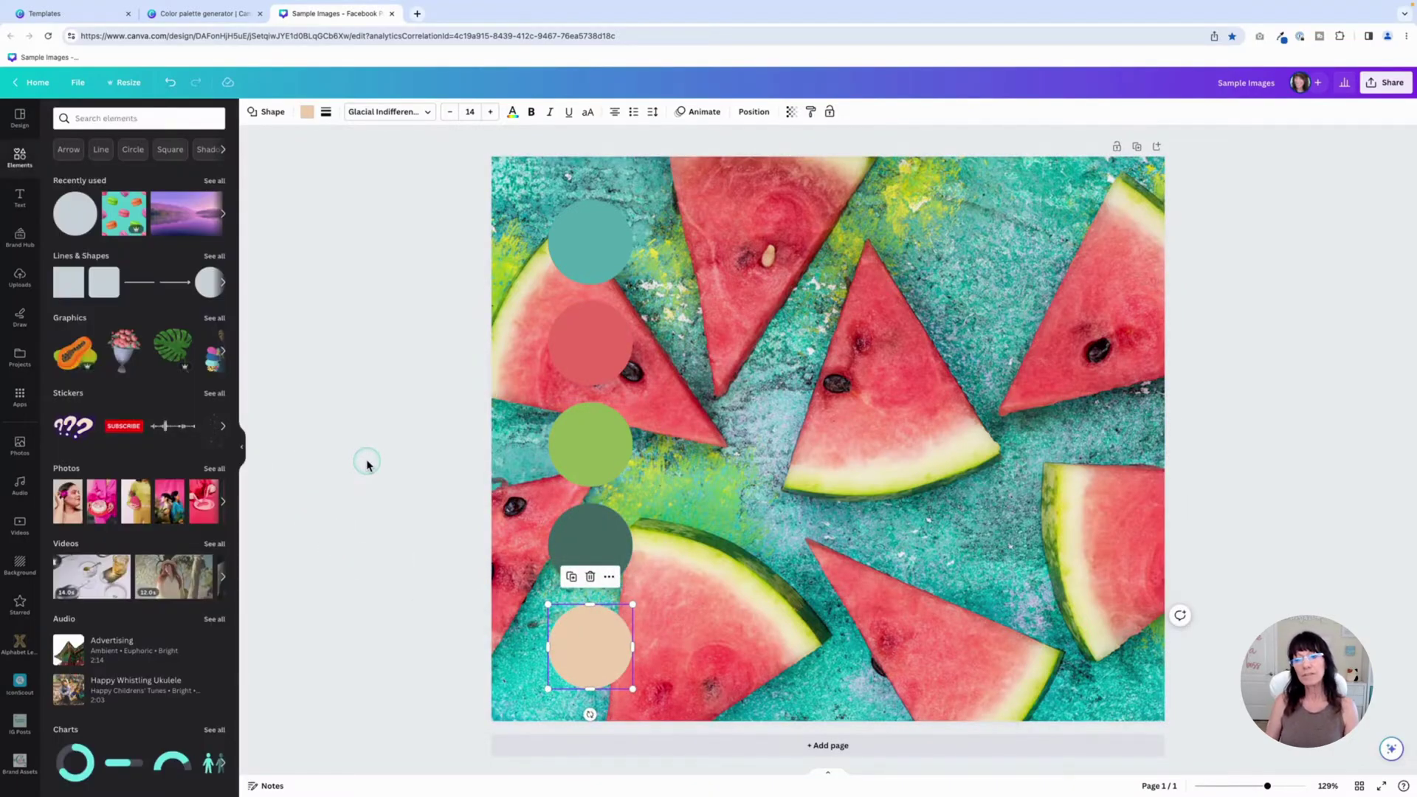
{"action": "left_click", "coordinate": [582, 672]}
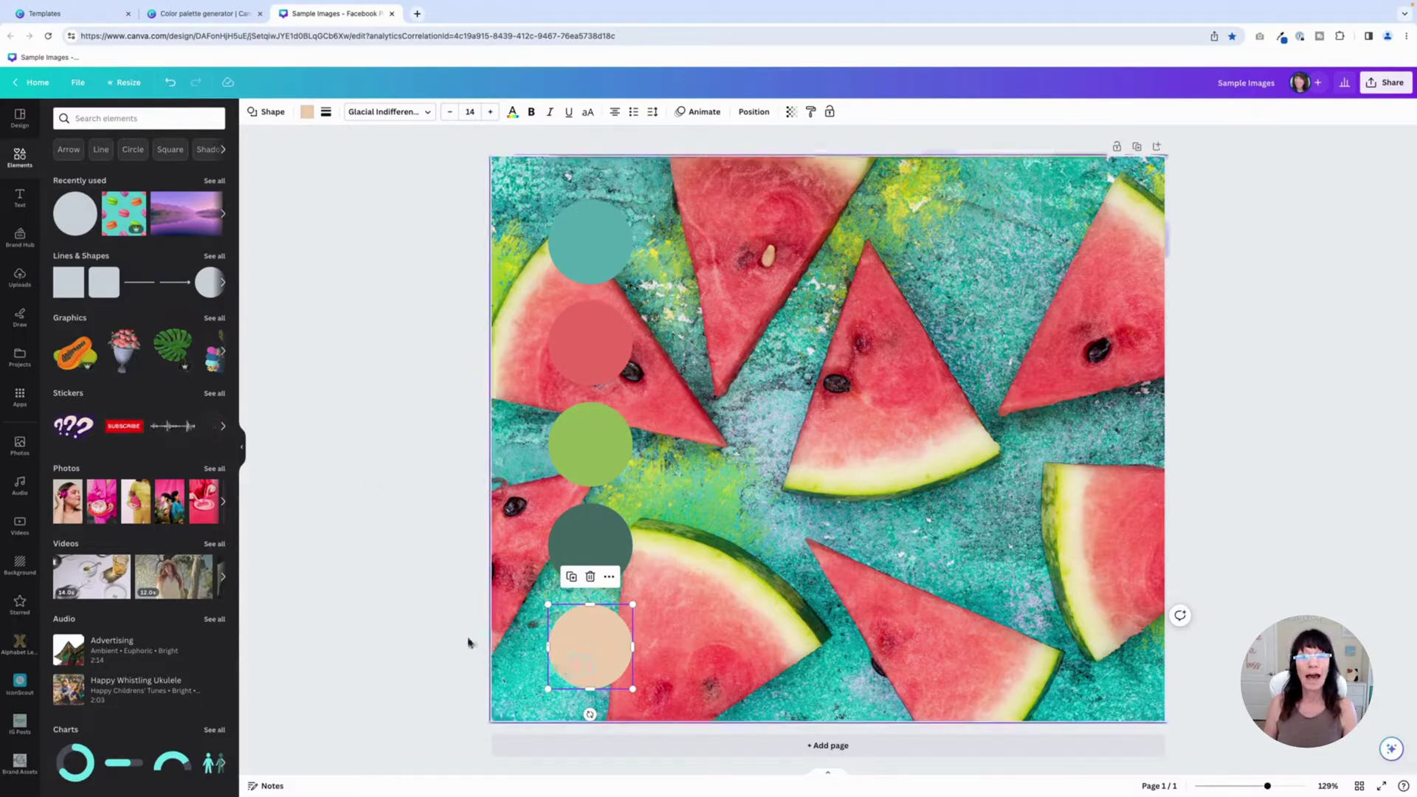
Eyedrop the pale watermelon rind to fill the bottom circle with cream #F0E1C3
{"action": "left_click", "coordinate": [430, 624]}
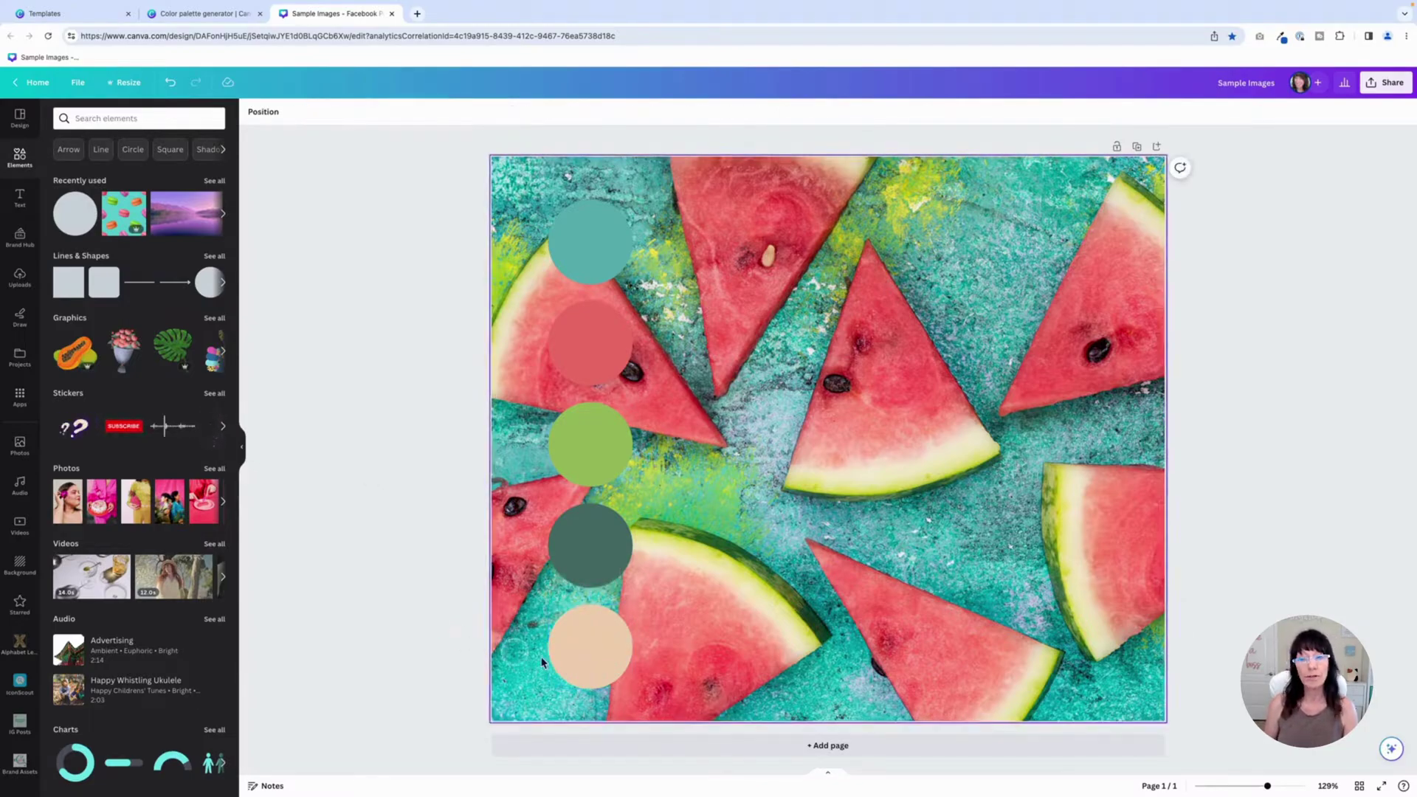
{"action": "left_click", "coordinate": [597, 656]}
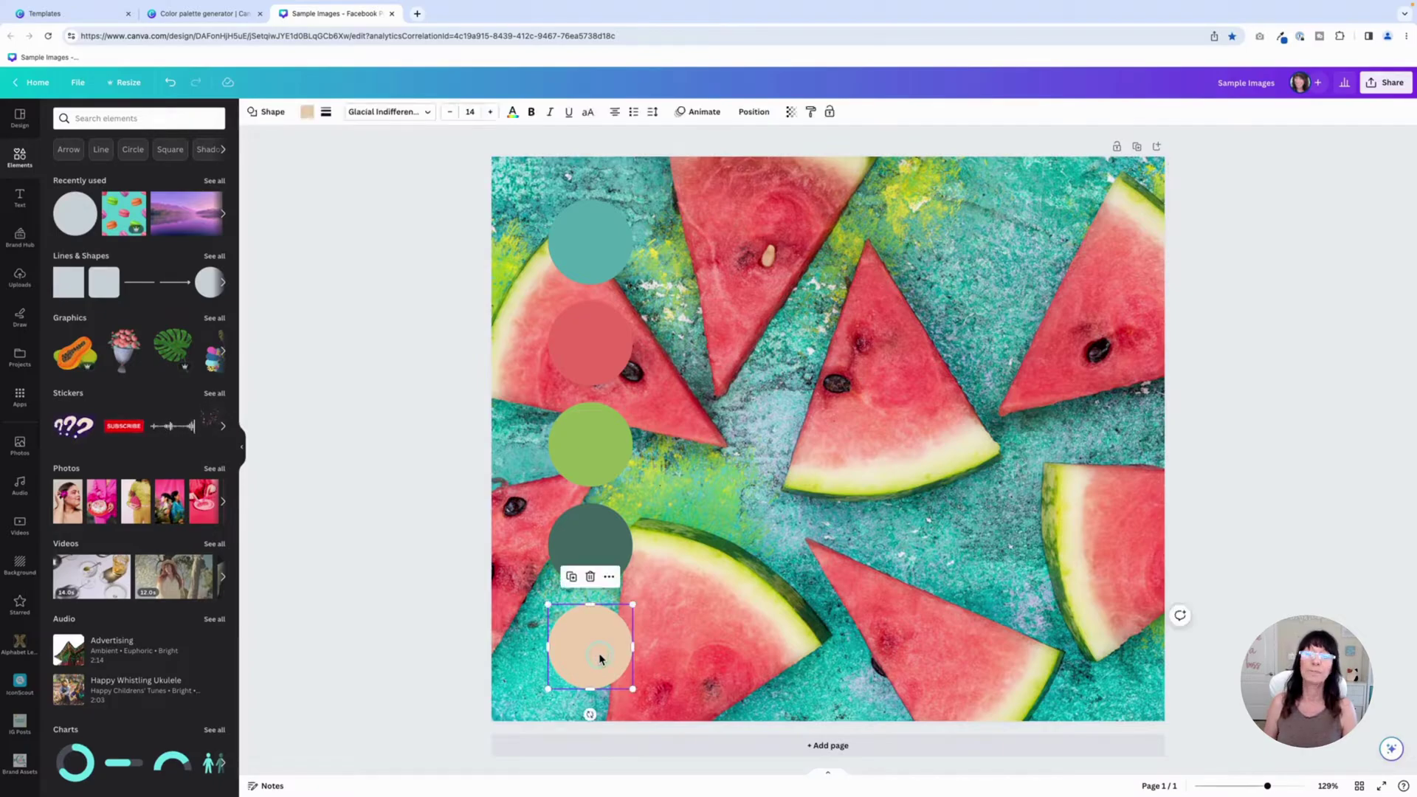
{"action": "left_click", "coordinate": [306, 112]}
{"action": "left_click", "coordinate": [183, 138]}
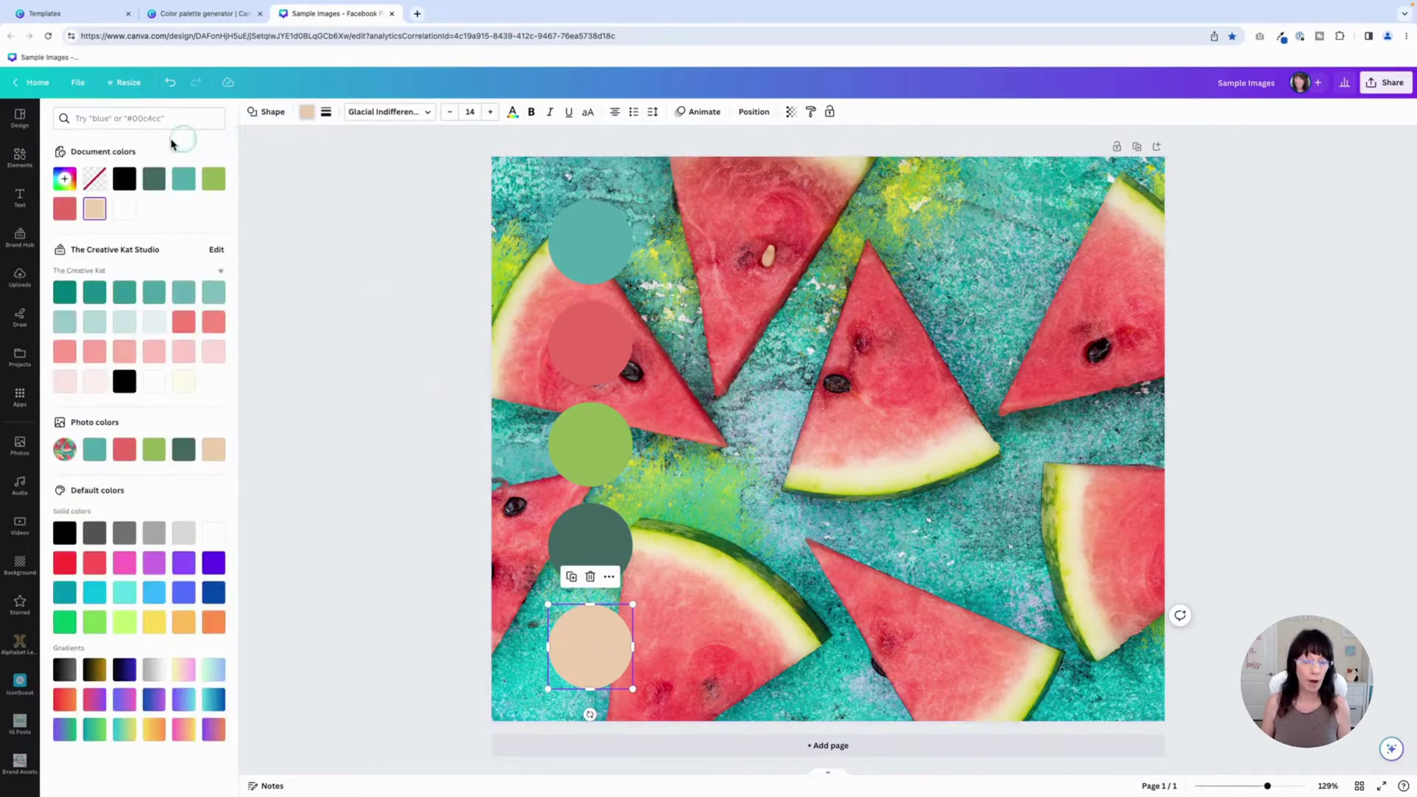
{"action": "left_click", "coordinate": [65, 179]}
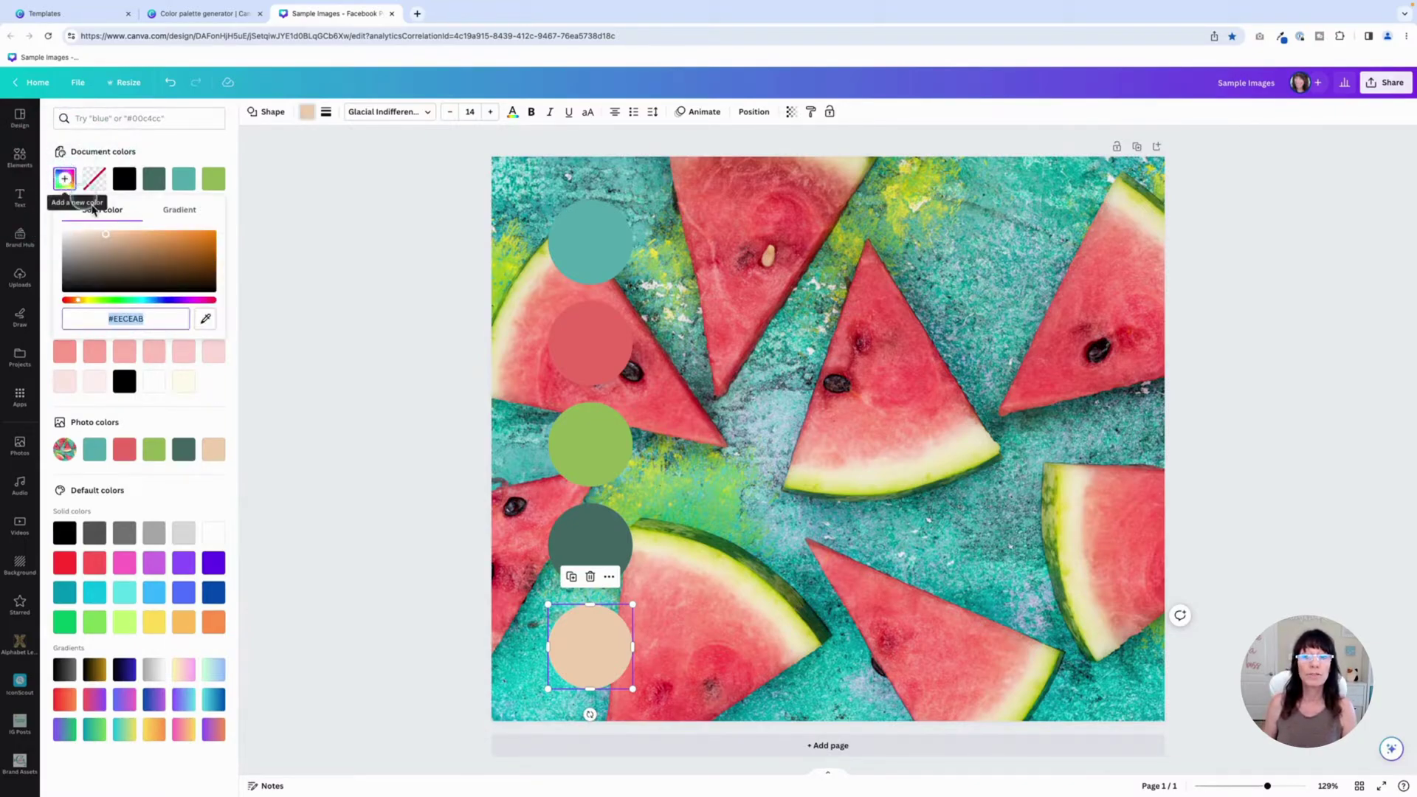
{"action": "left_click", "coordinate": [207, 324]}
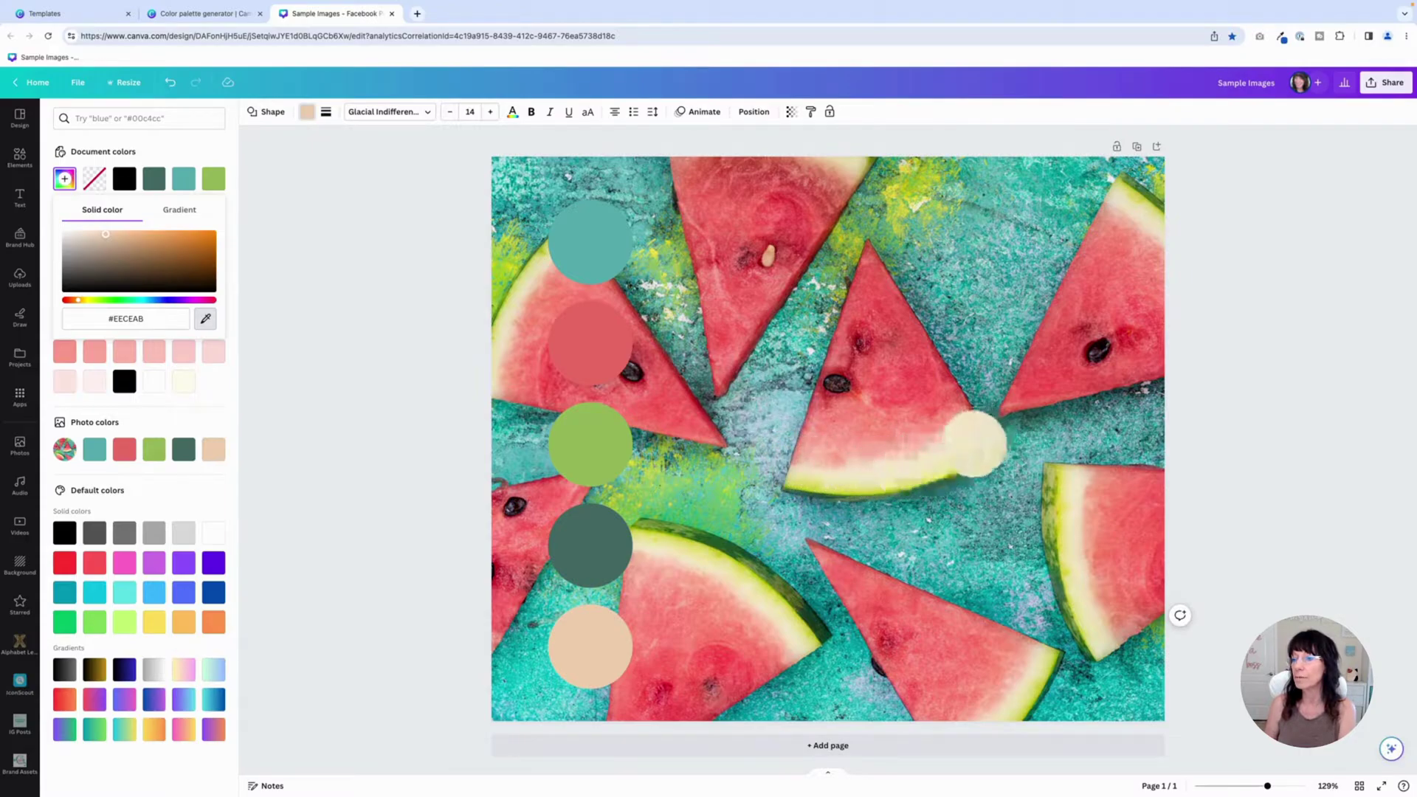
{"action": "left_click", "coordinate": [969, 441]}
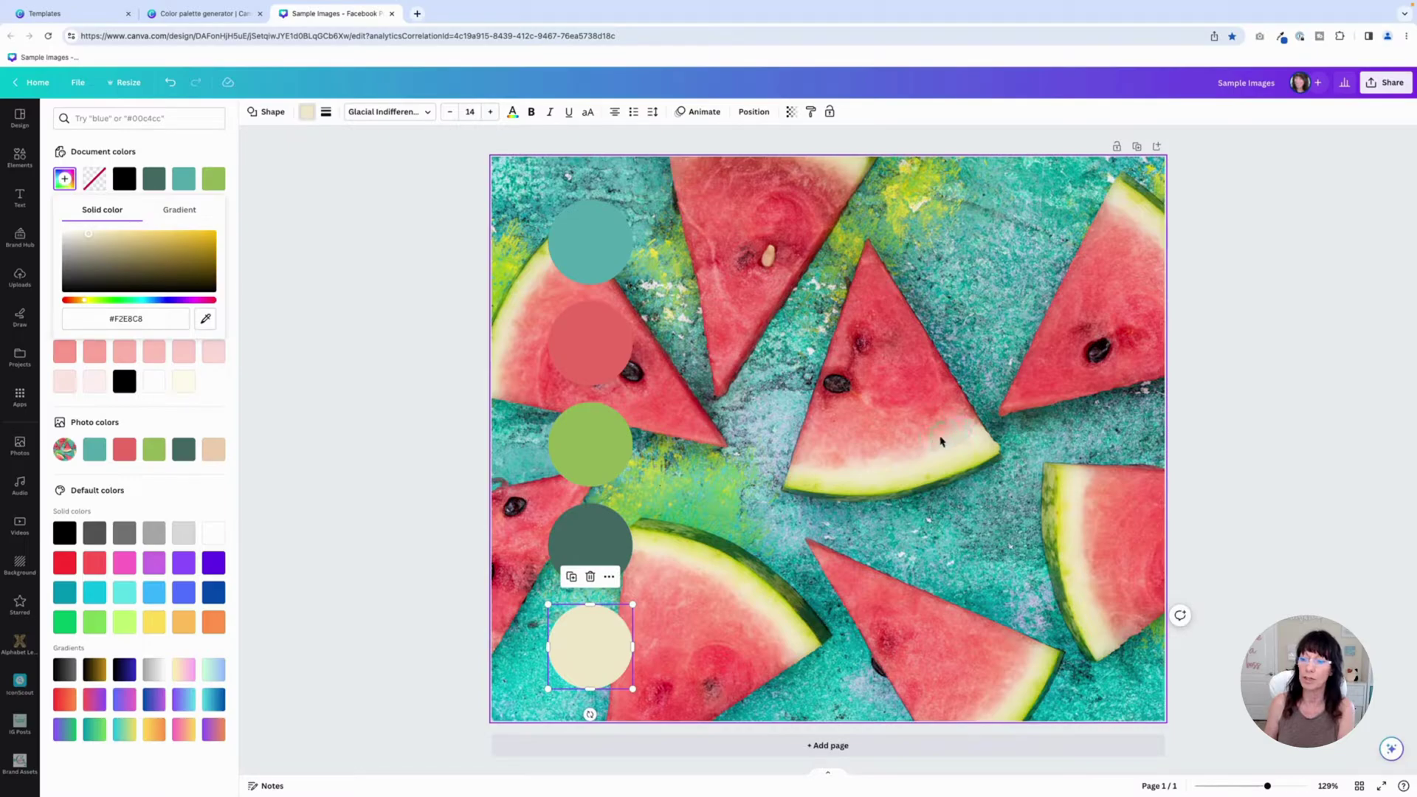
{"action": "left_click", "coordinate": [584, 668]}
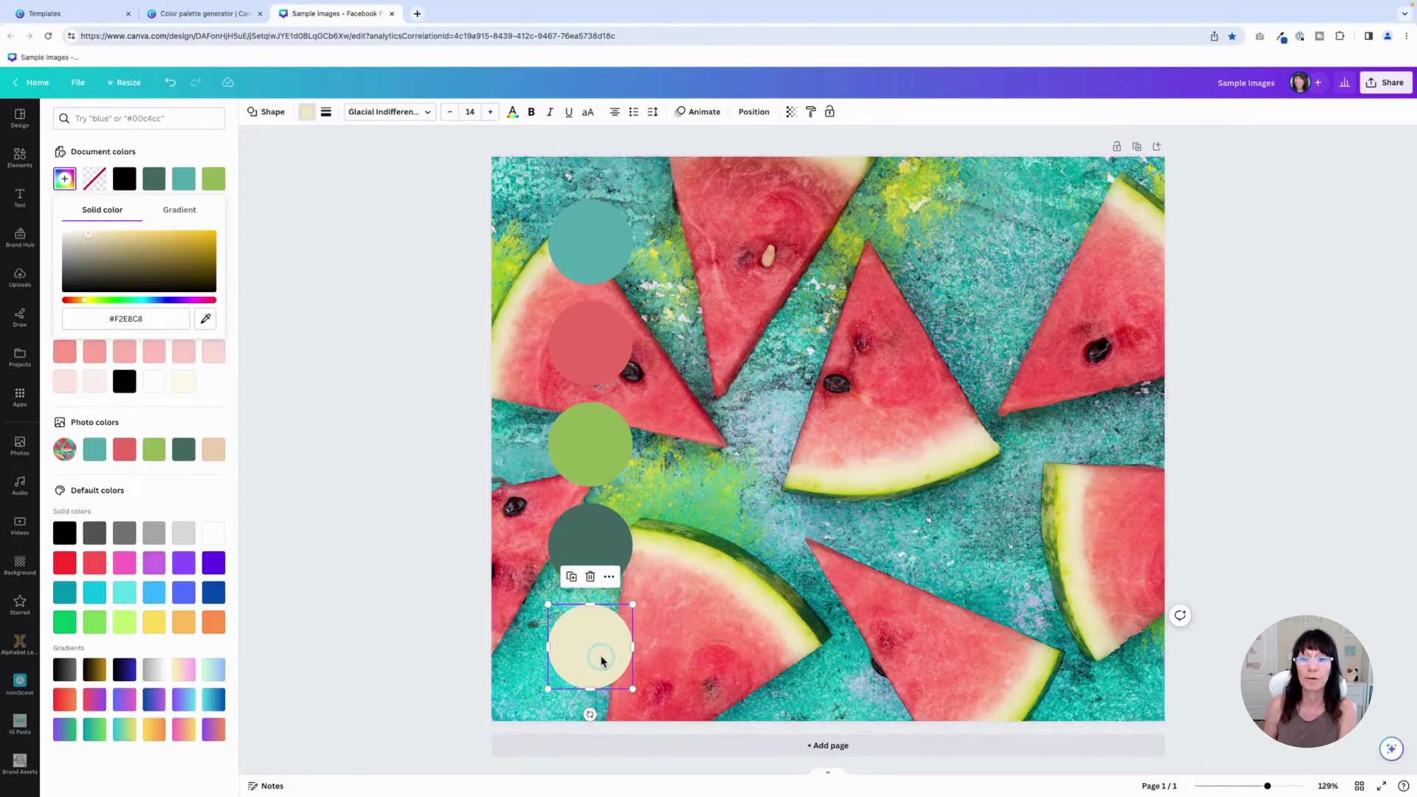
{"action": "left_click", "coordinate": [205, 319]}
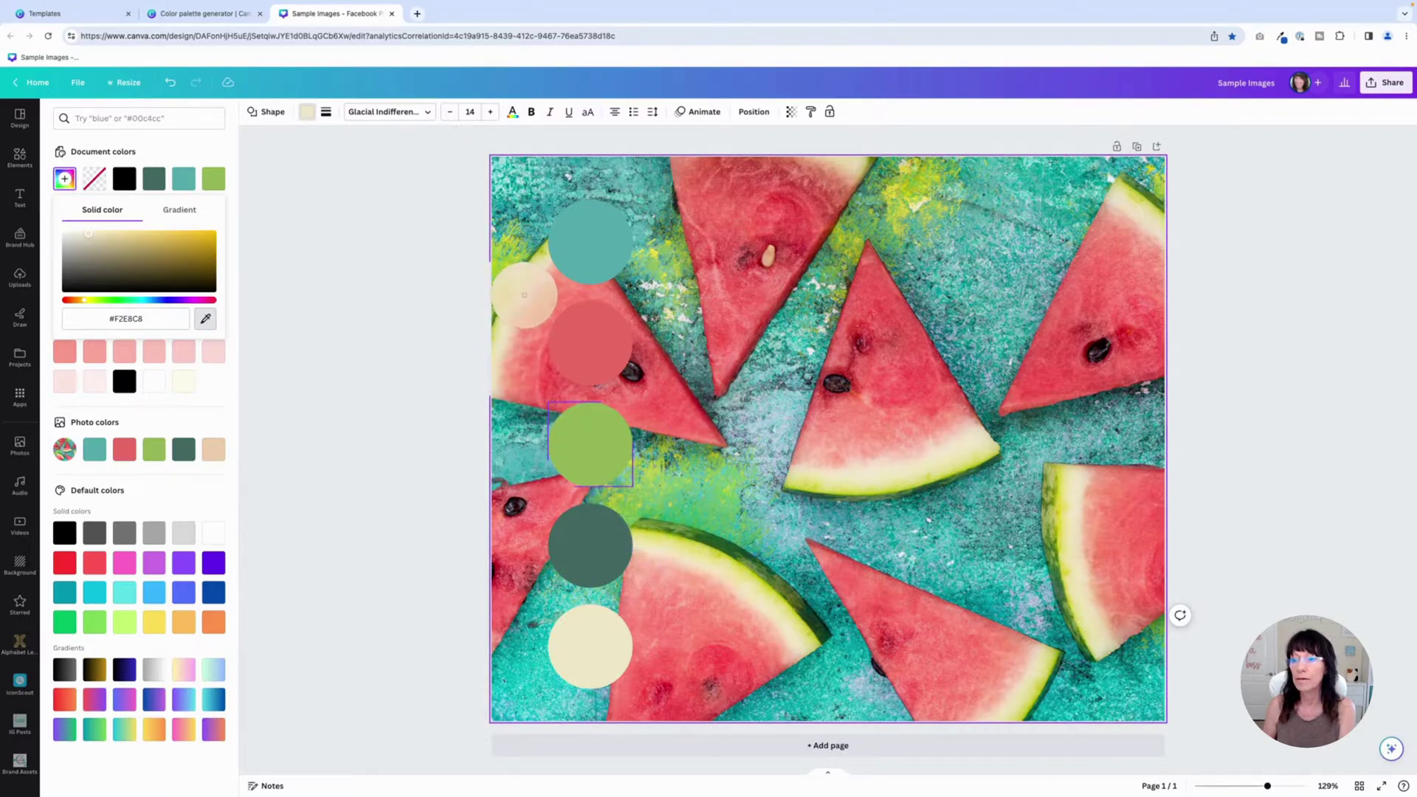
{"action": "left_click", "coordinate": [524, 292]}
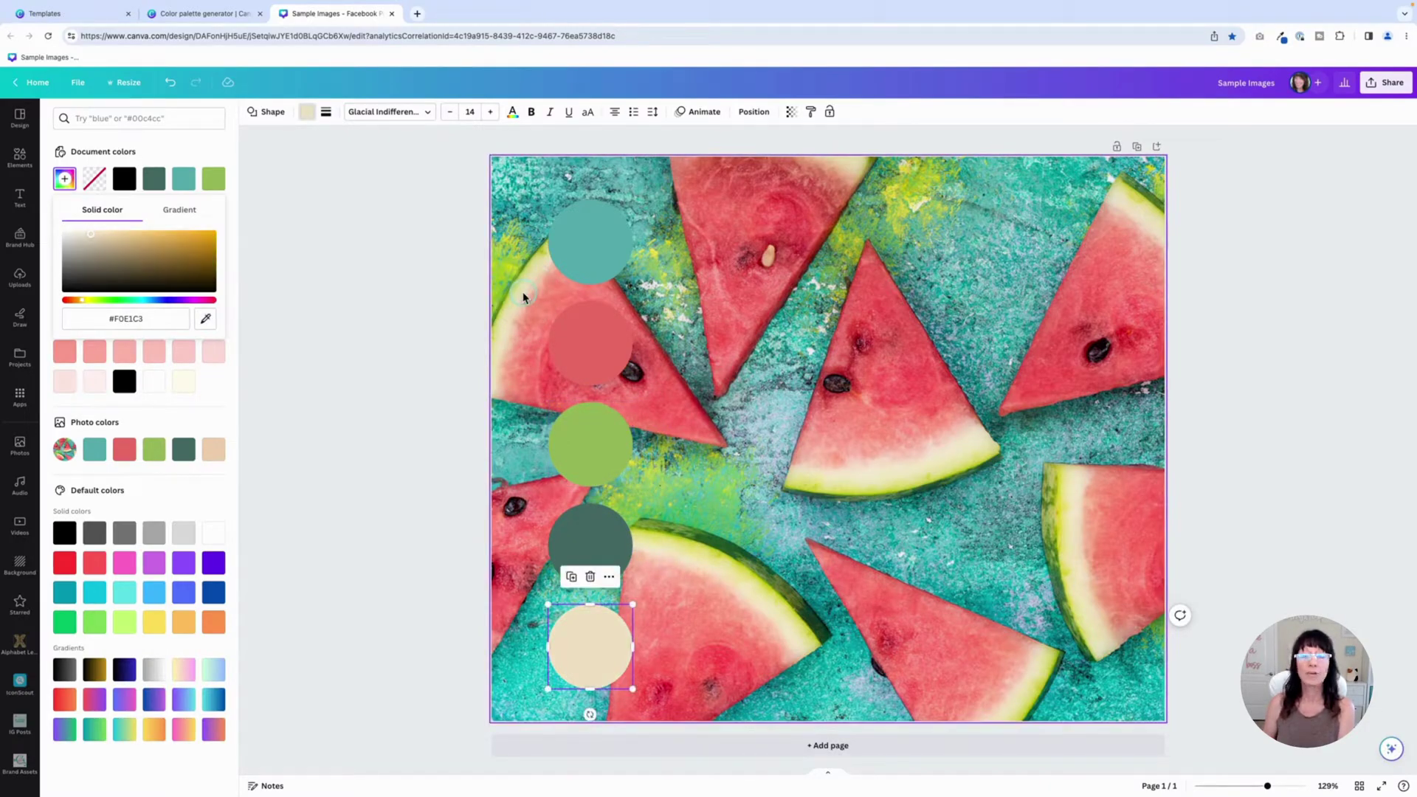
Add a second page and place the macaron image on it
{"action": "left_click", "coordinate": [425, 415]}
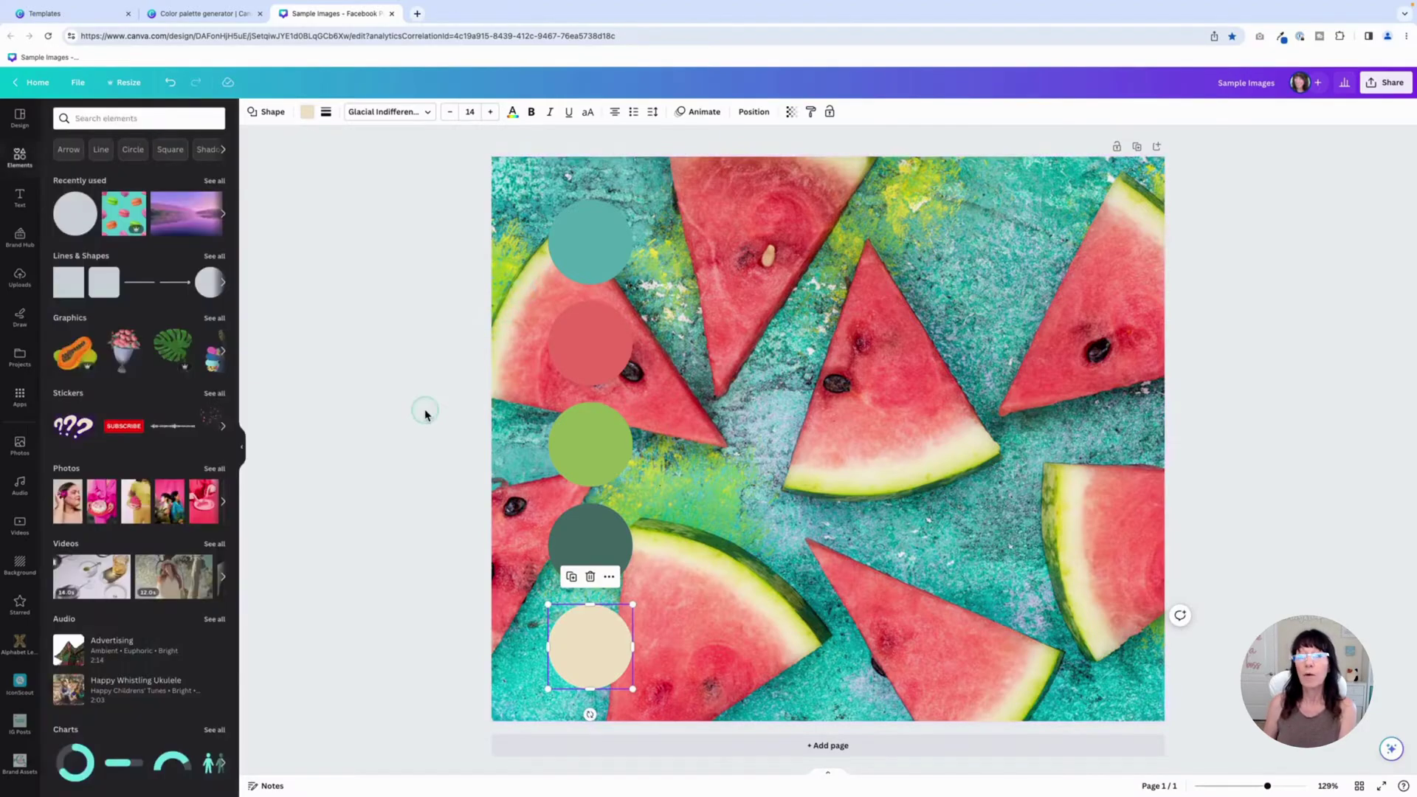
{"action": "left_click", "coordinate": [423, 409]}
{"action": "left_click", "coordinate": [411, 451]}
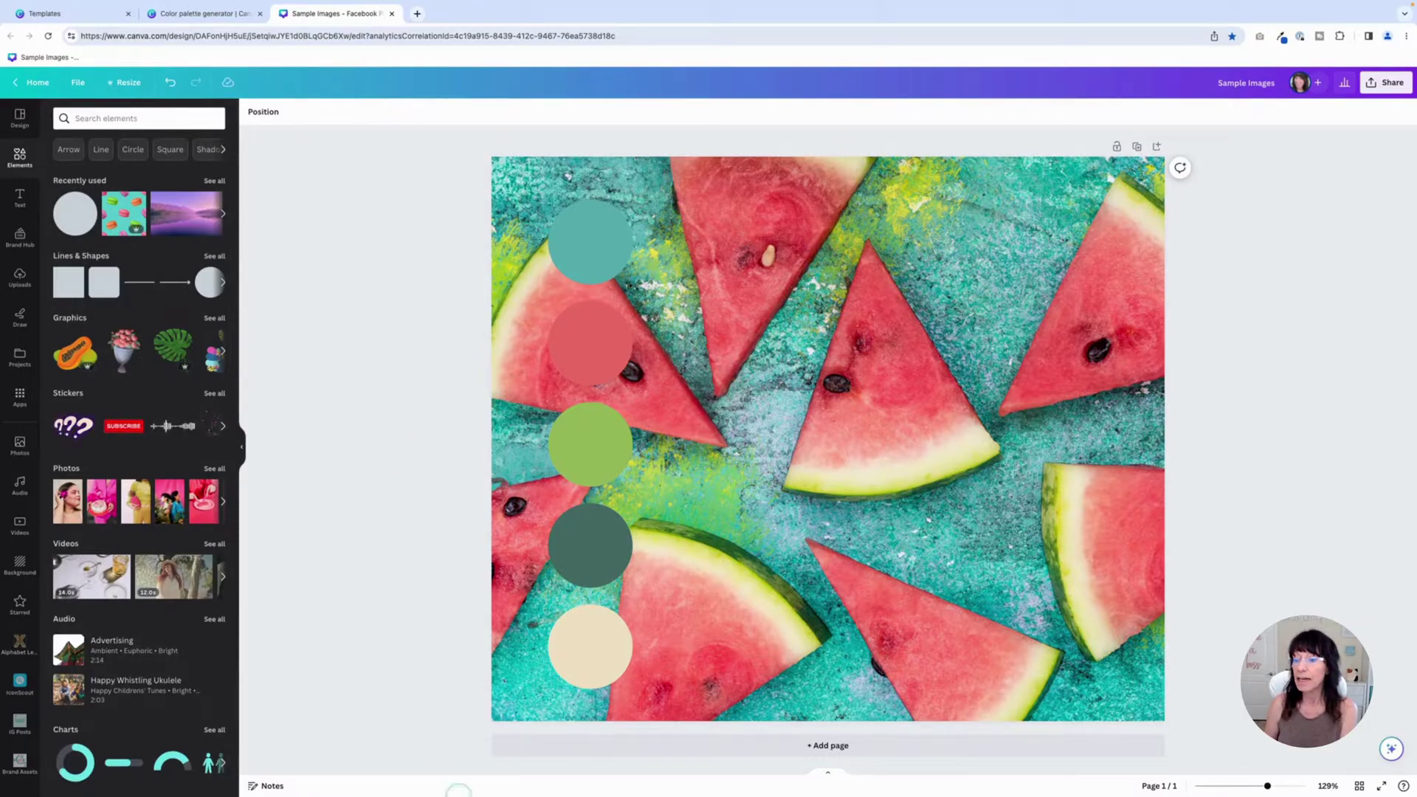
{"action": "left_click", "coordinate": [792, 751]}
{"action": "left_click", "coordinate": [75, 213]}
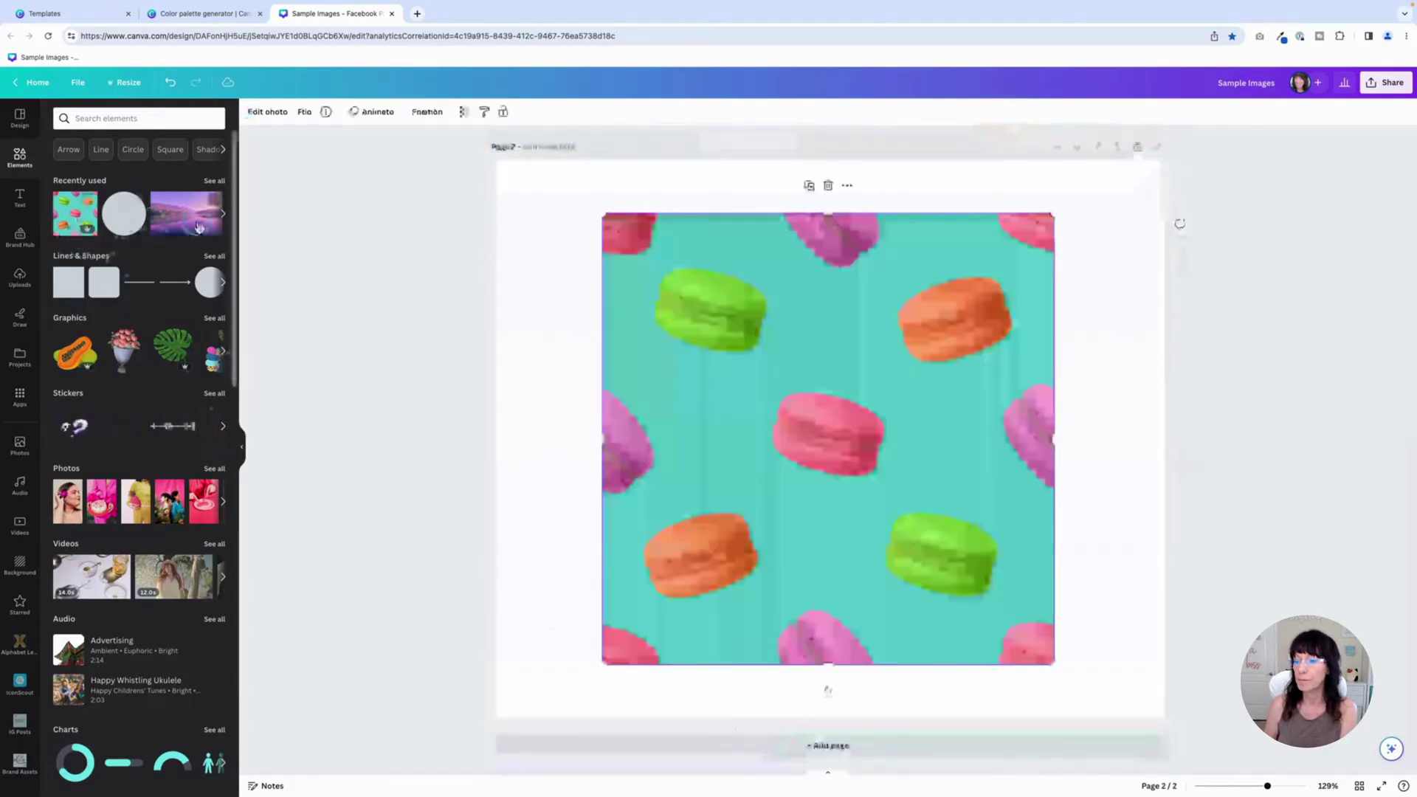
Add Page 3 with the purple lake photo and make the macarons Page 2's background
{"action": "left_click", "coordinate": [785, 747]}
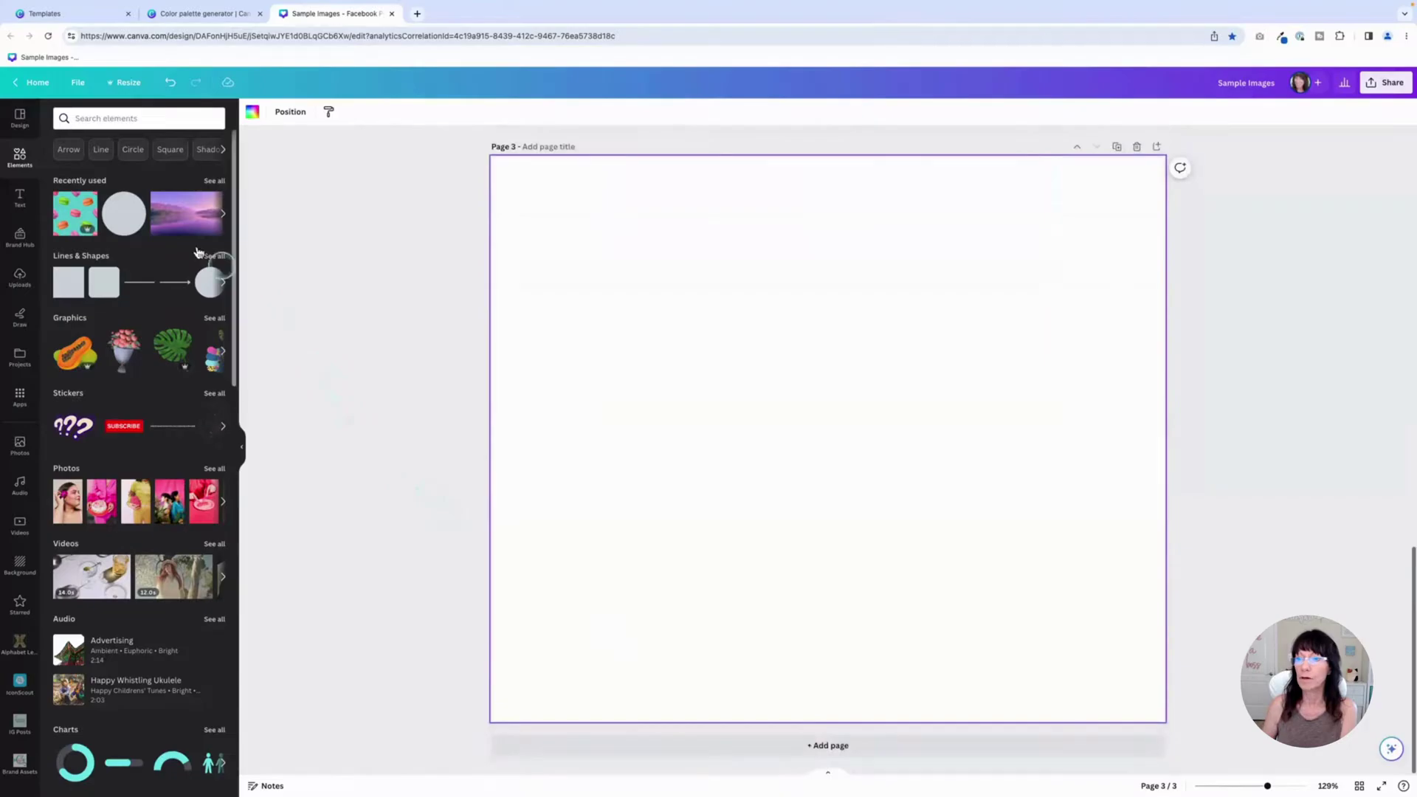
{"action": "left_click_drag", "start_coordinate": [186, 213], "coordinate": [497, 355]}
{"action": "scroll", "coordinate": [583, 339], "scroll_direction": "up", "scroll_amount": 5}
{"action": "right_click", "coordinate": [760, 303]}
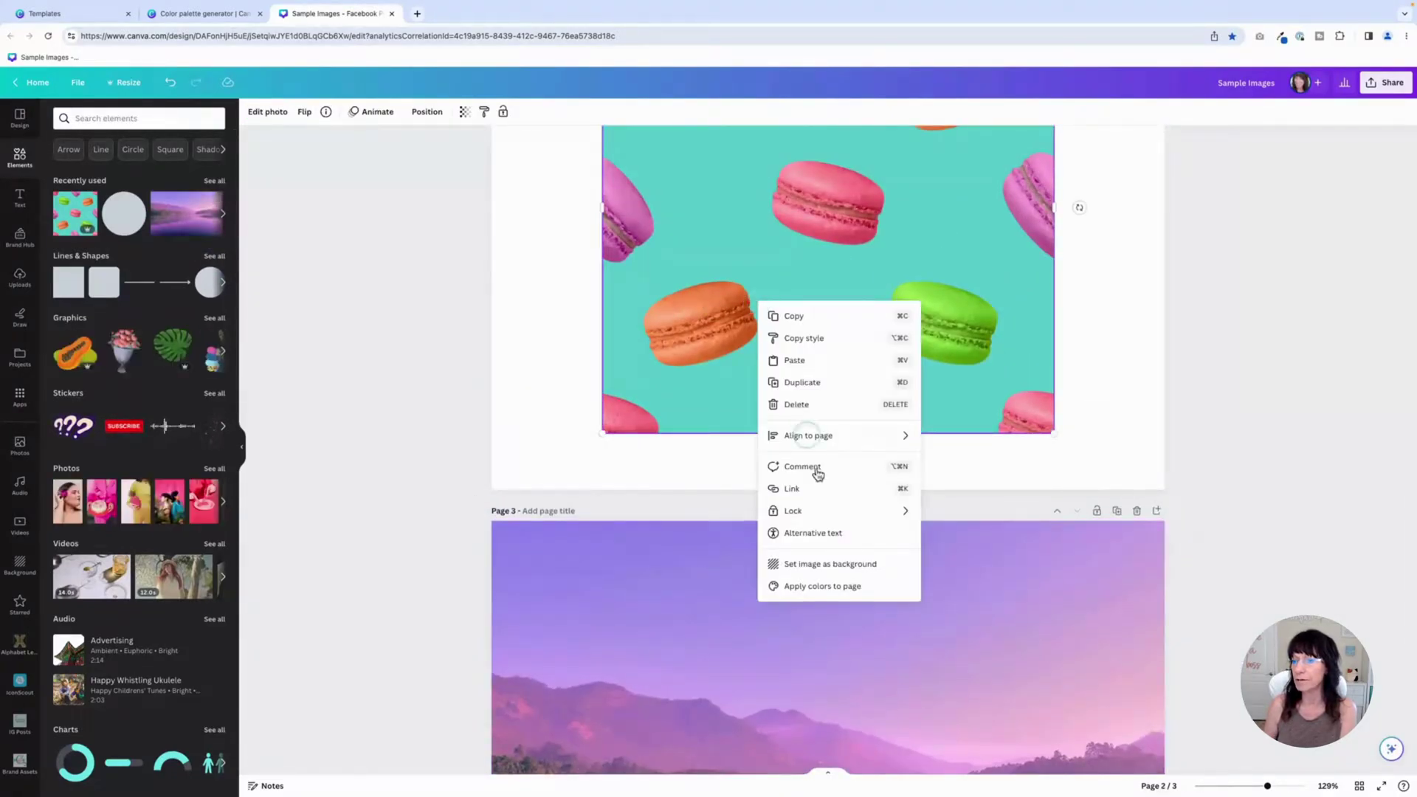
{"action": "left_click", "coordinate": [812, 565]}
{"action": "scroll", "coordinate": [354, 495], "scroll_direction": "down", "scroll_amount": 5}
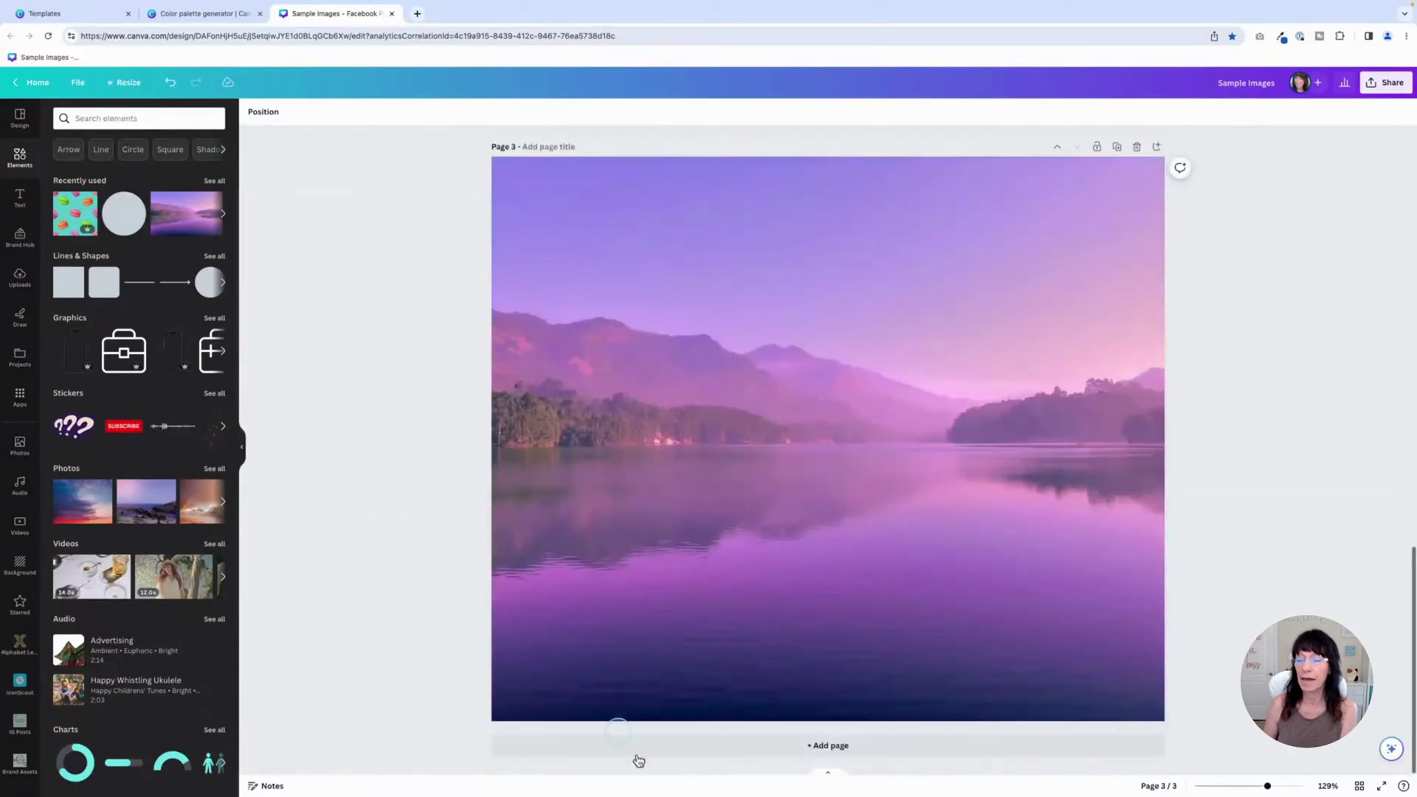
Add a fourth page filled with the blueberry-and-tomato photo
{"action": "left_click", "coordinate": [654, 749]}
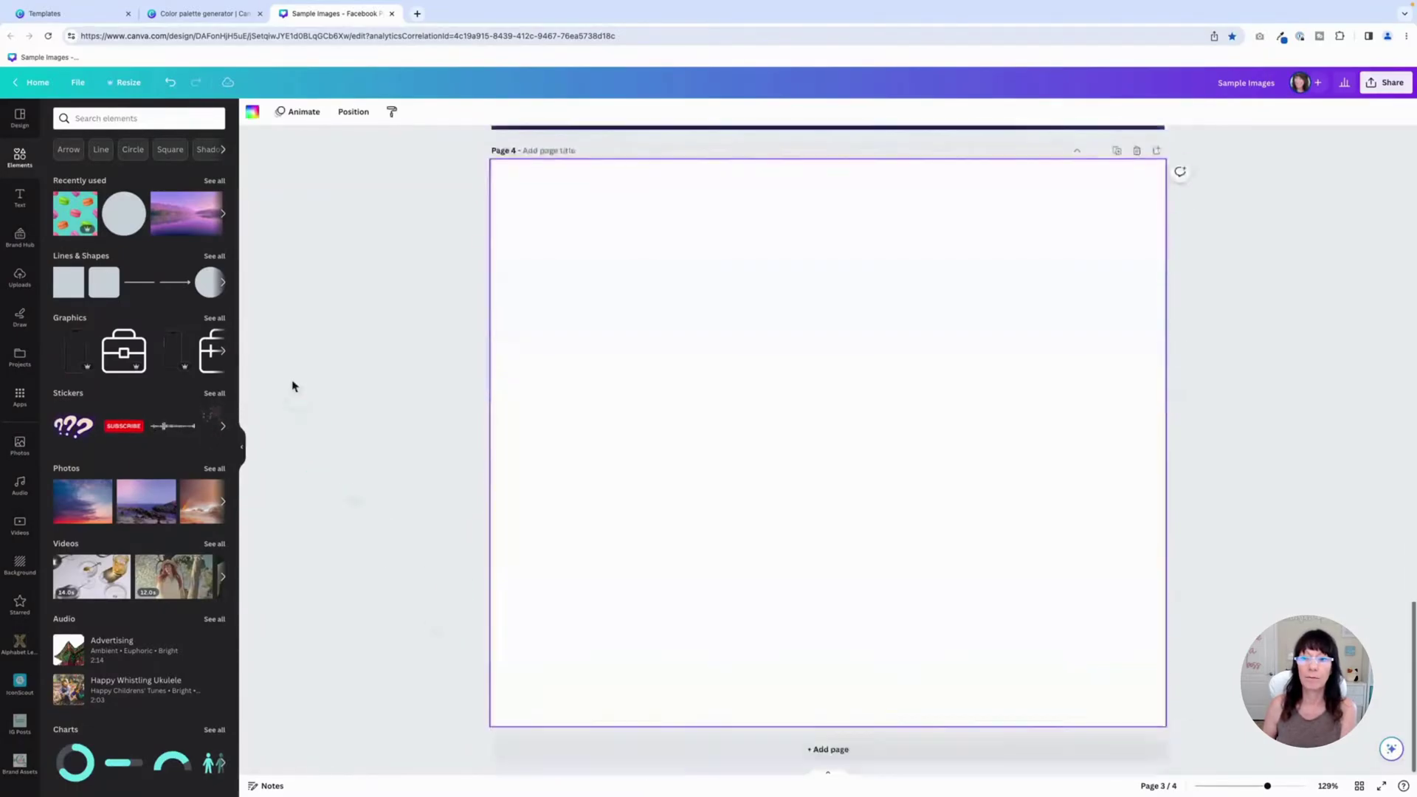
{"action": "left_click", "coordinate": [222, 216]}
{"action": "left_click_drag", "start_coordinate": [155, 214], "coordinate": [503, 321]}
{"action": "left_click", "coordinate": [428, 388]}
{"action": "scroll", "coordinate": [427, 386], "scroll_direction": "up", "scroll_amount": 2}
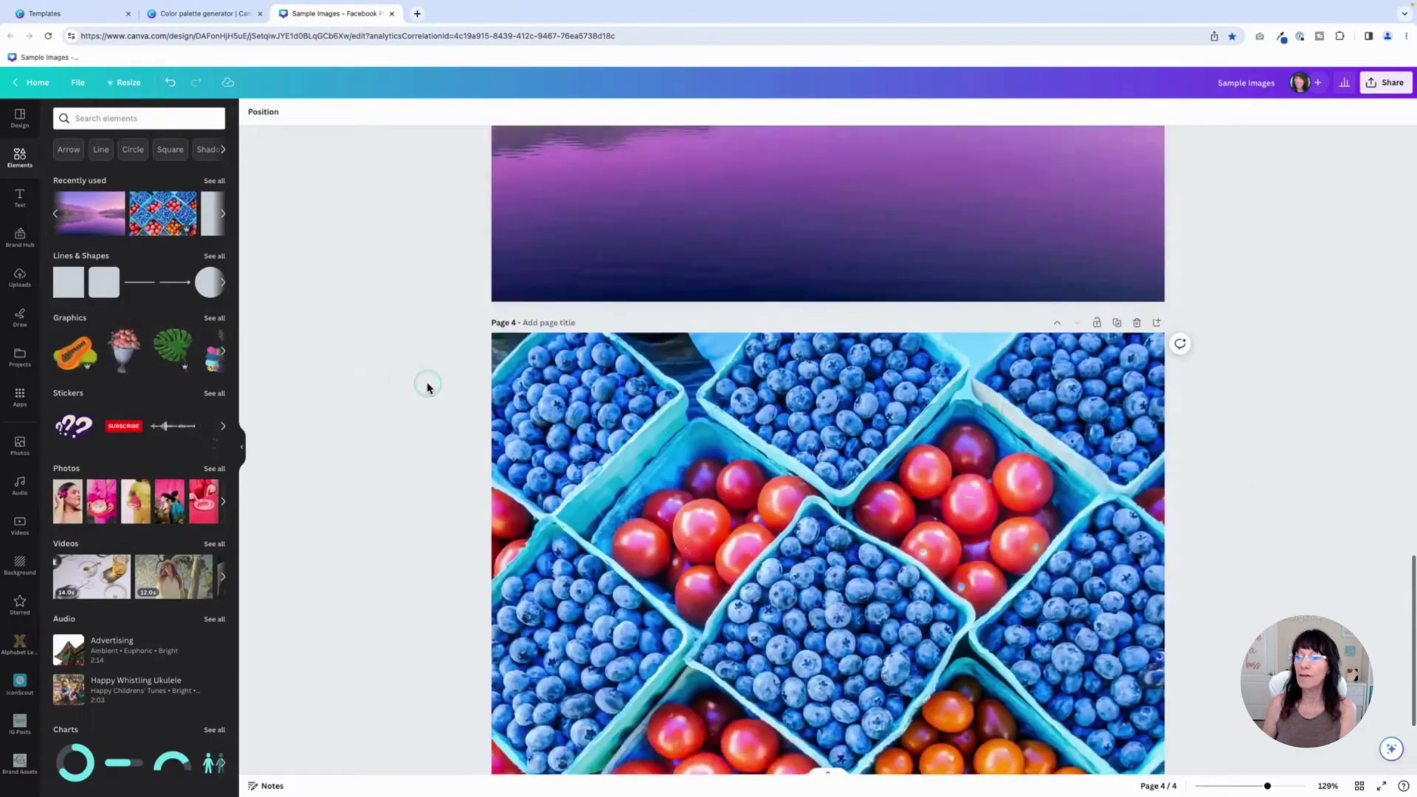
{"action": "scroll", "coordinate": [427, 386], "scroll_direction": "up", "scroll_amount": 10}
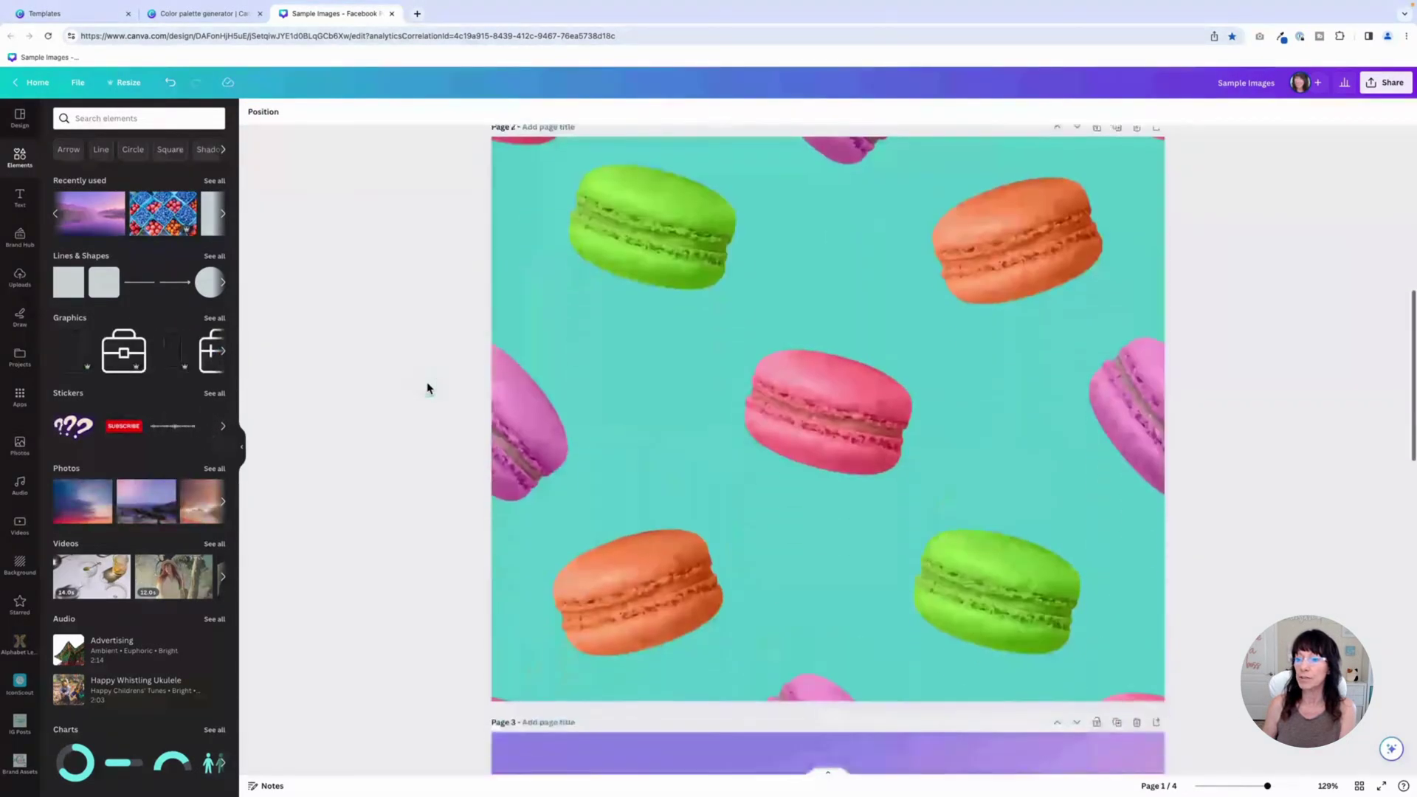
{"action": "scroll", "coordinate": [719, 334], "scroll_direction": "down", "scroll_amount": 10}
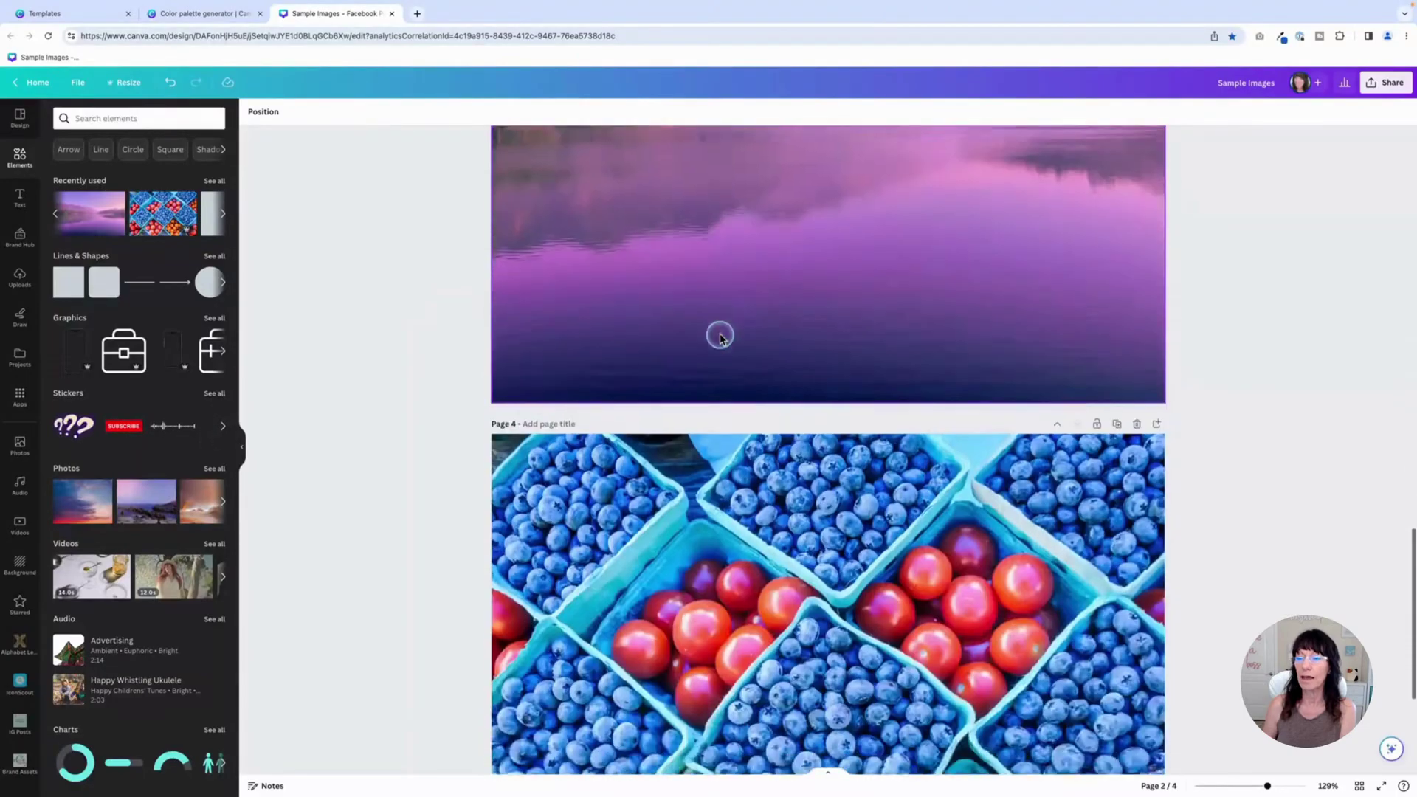
{"action": "scroll", "coordinate": [720, 333], "scroll_direction": "up", "scroll_amount": 10}
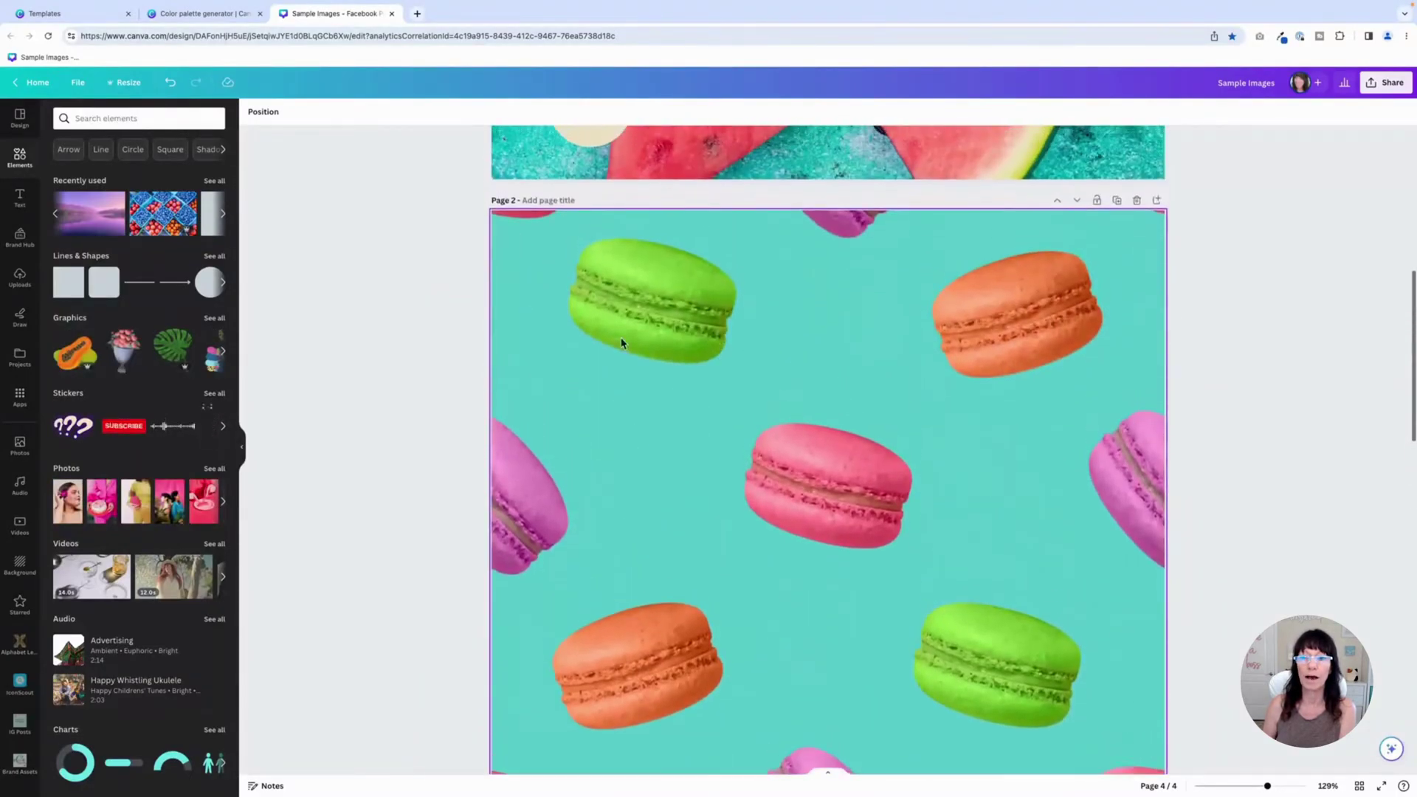
Copy the cream circle onto Page 2 and move it to the top left
{"action": "scroll", "coordinate": [402, 319], "scroll_direction": "up", "scroll_amount": 1}
{"action": "left_click", "coordinate": [596, 217]}
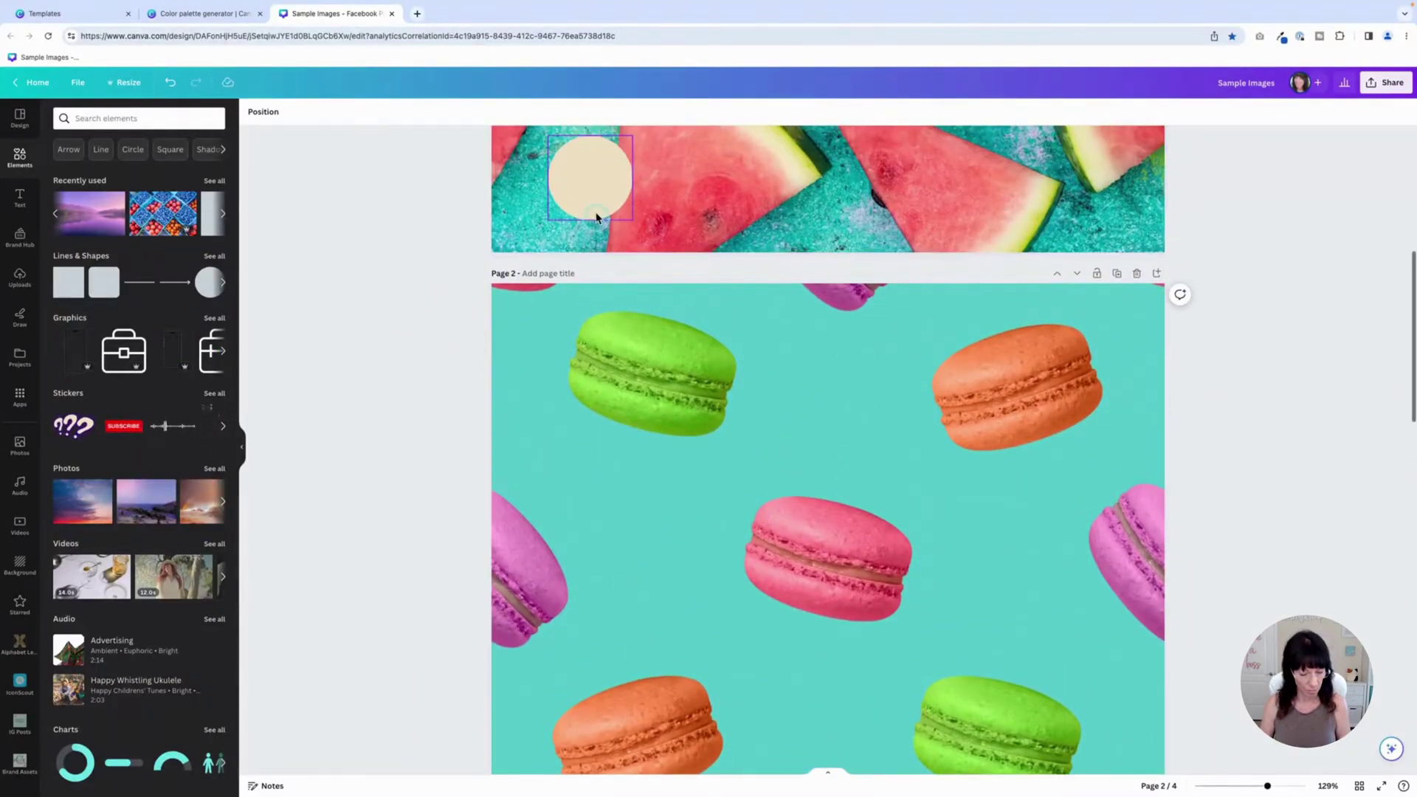
{"action": "left_click", "coordinate": [595, 208]}
{"action": "key", "text": "ctrl+c"}
{"action": "left_click", "coordinate": [618, 403]}
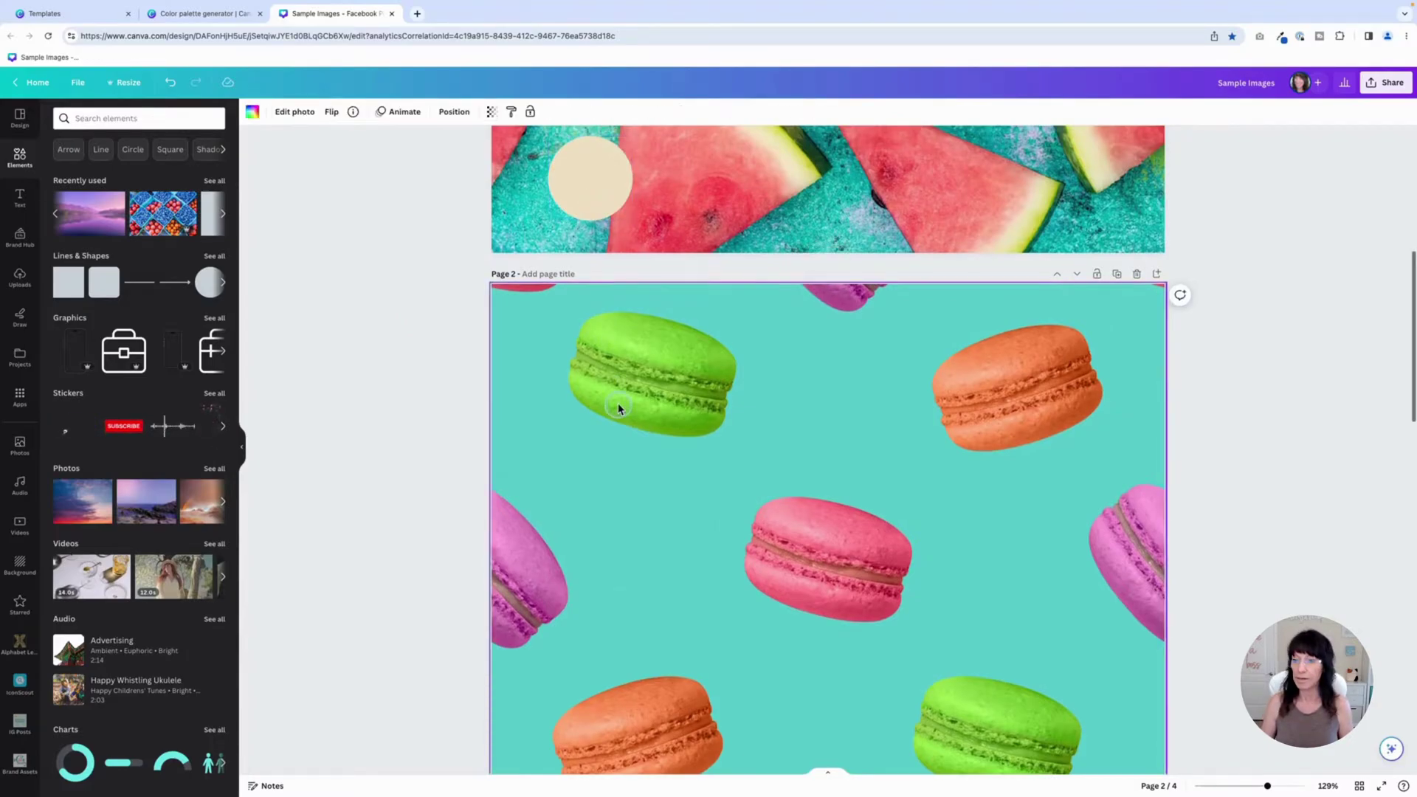
{"action": "key", "text": "ctrl+v"}
{"action": "scroll", "coordinate": [625, 459], "scroll_direction": "down", "scroll_amount": 2}
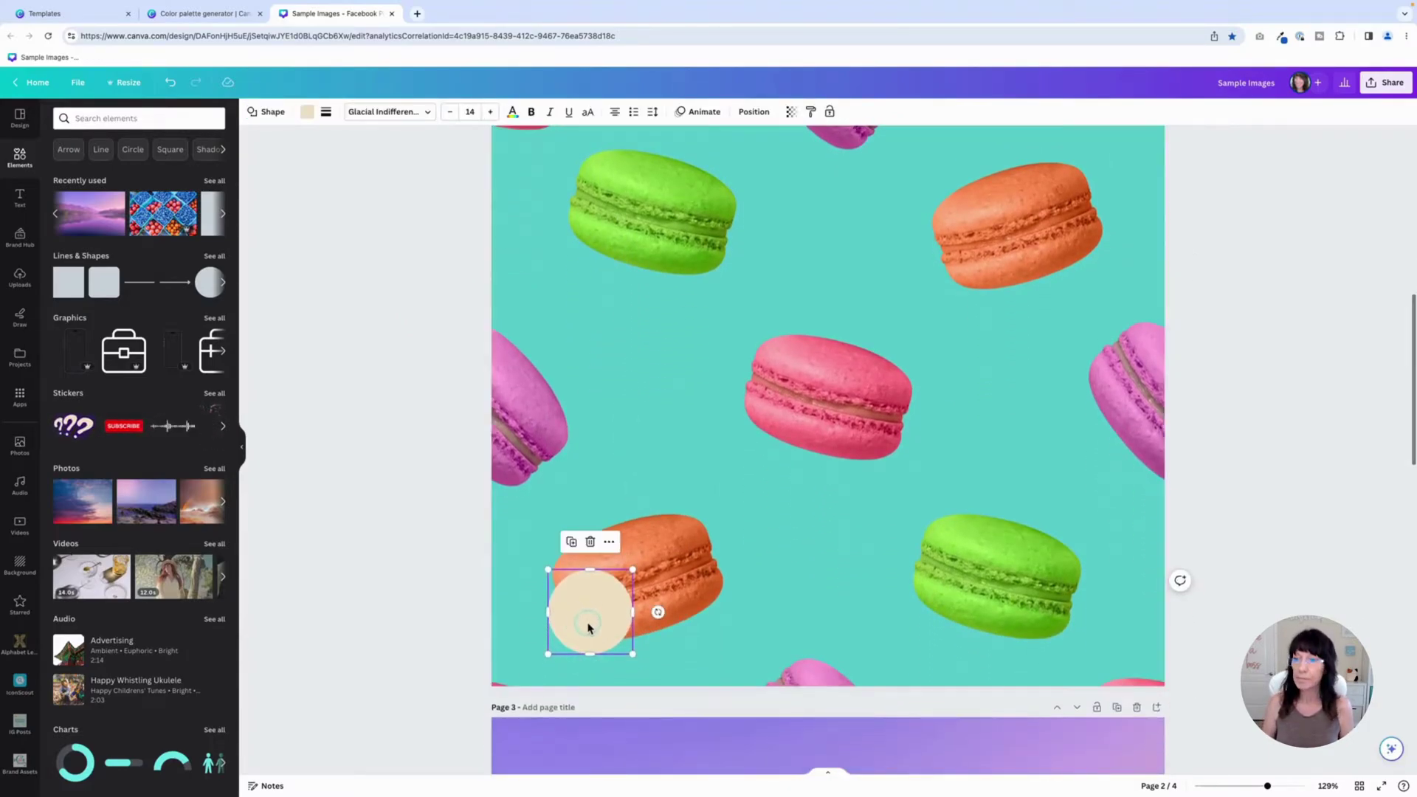
{"action": "left_click_drag", "start_coordinate": [602, 609], "coordinate": [604, 229]}
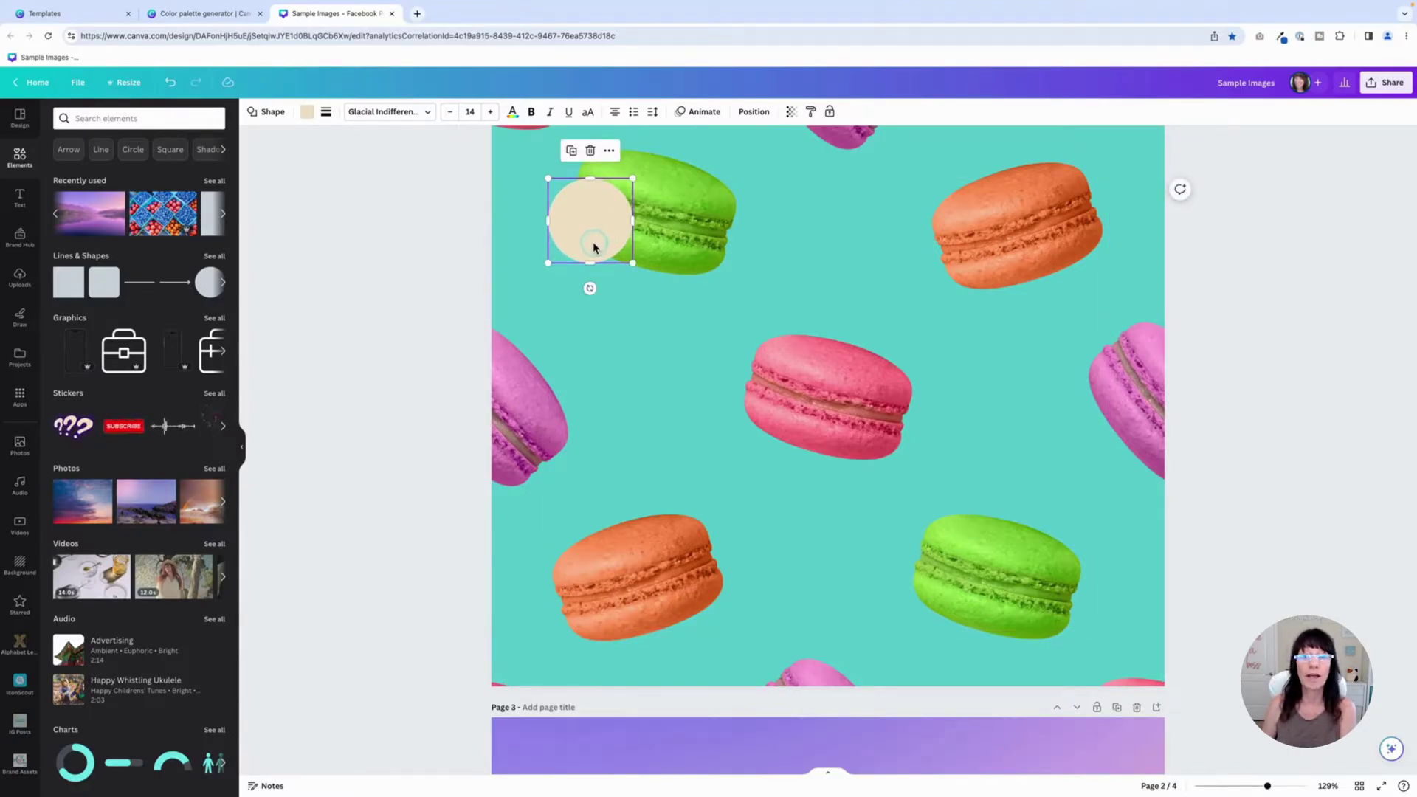
Fill the pasted circle with the photo's teal #5acbca
{"action": "left_click", "coordinate": [304, 115]}
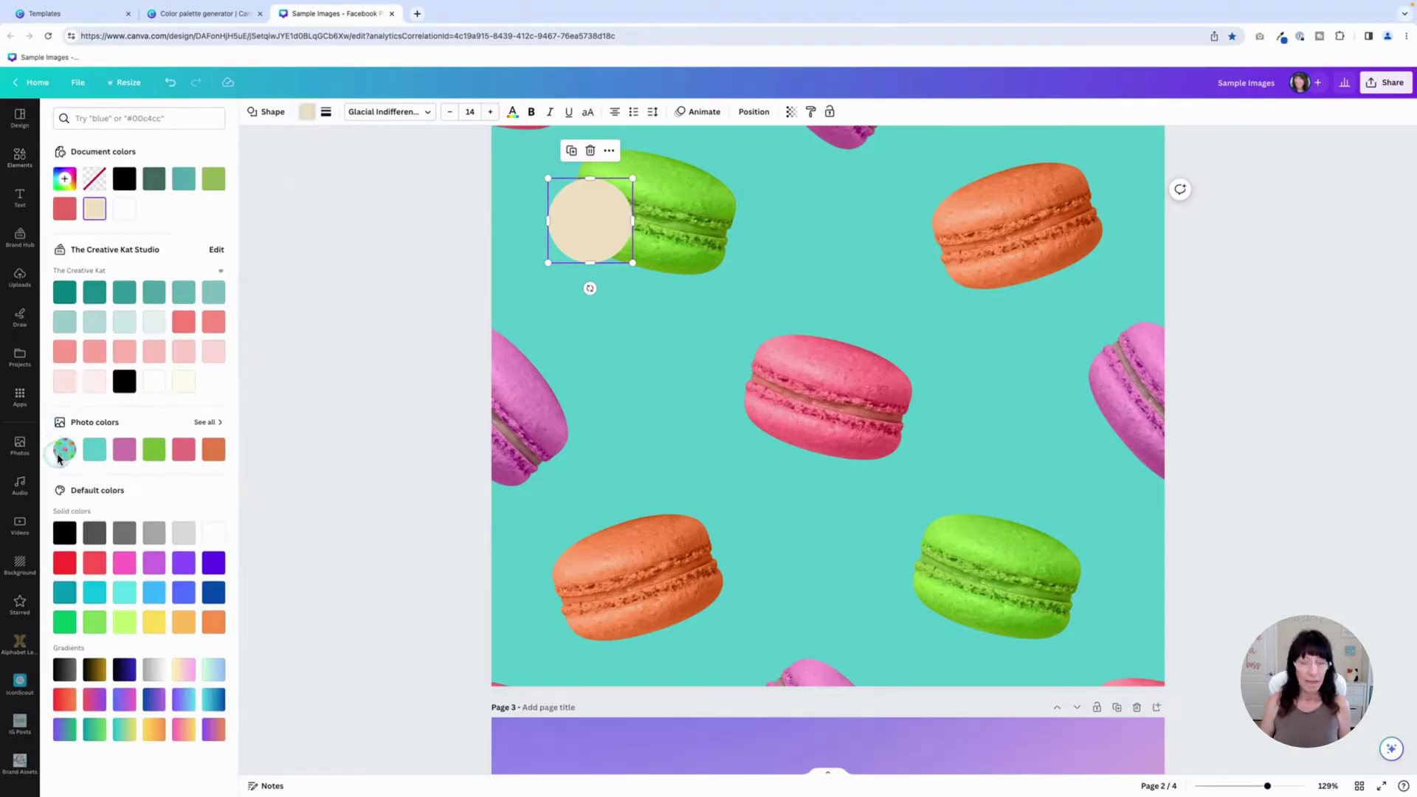
{"action": "mouse_move", "coordinate": [61, 457]}
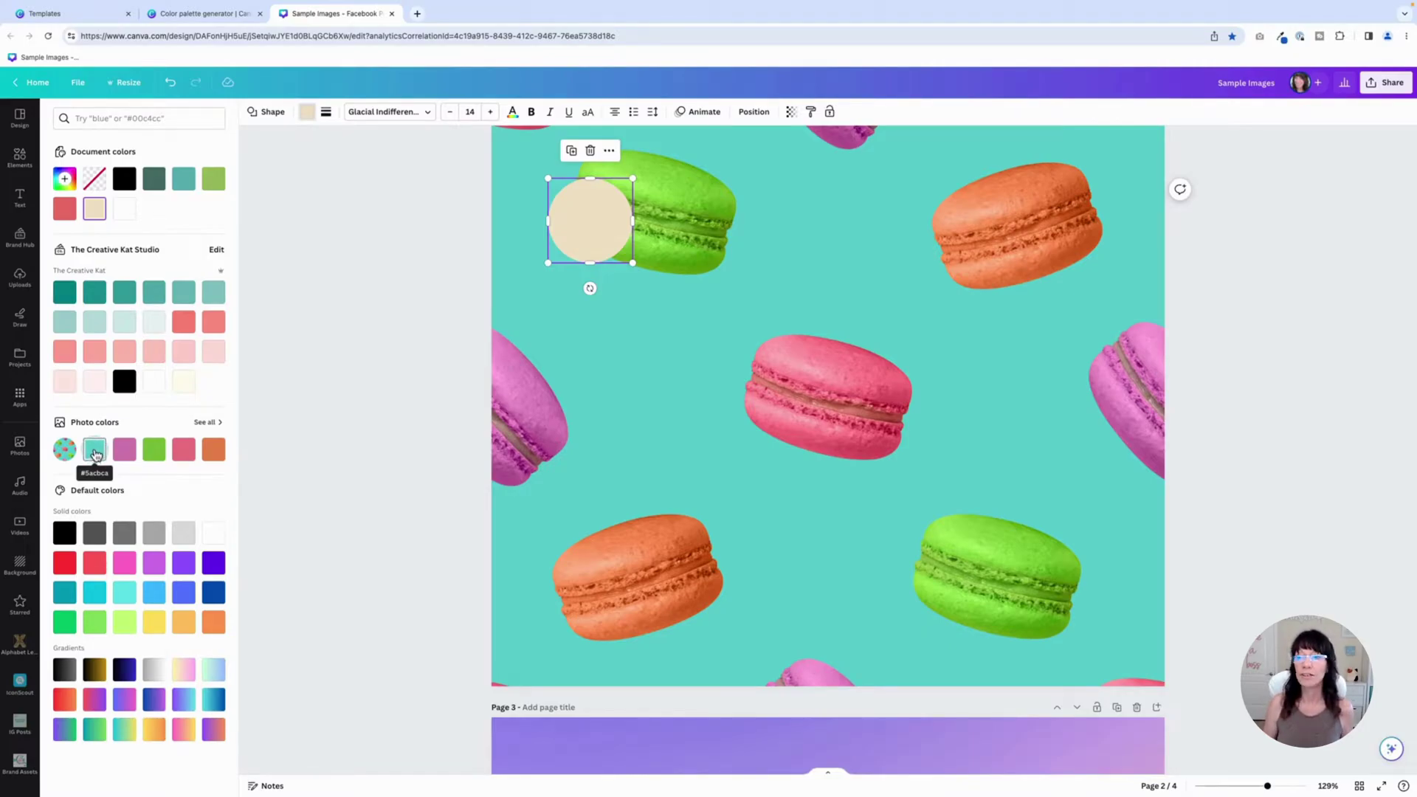
{"action": "left_click", "coordinate": [94, 450]}
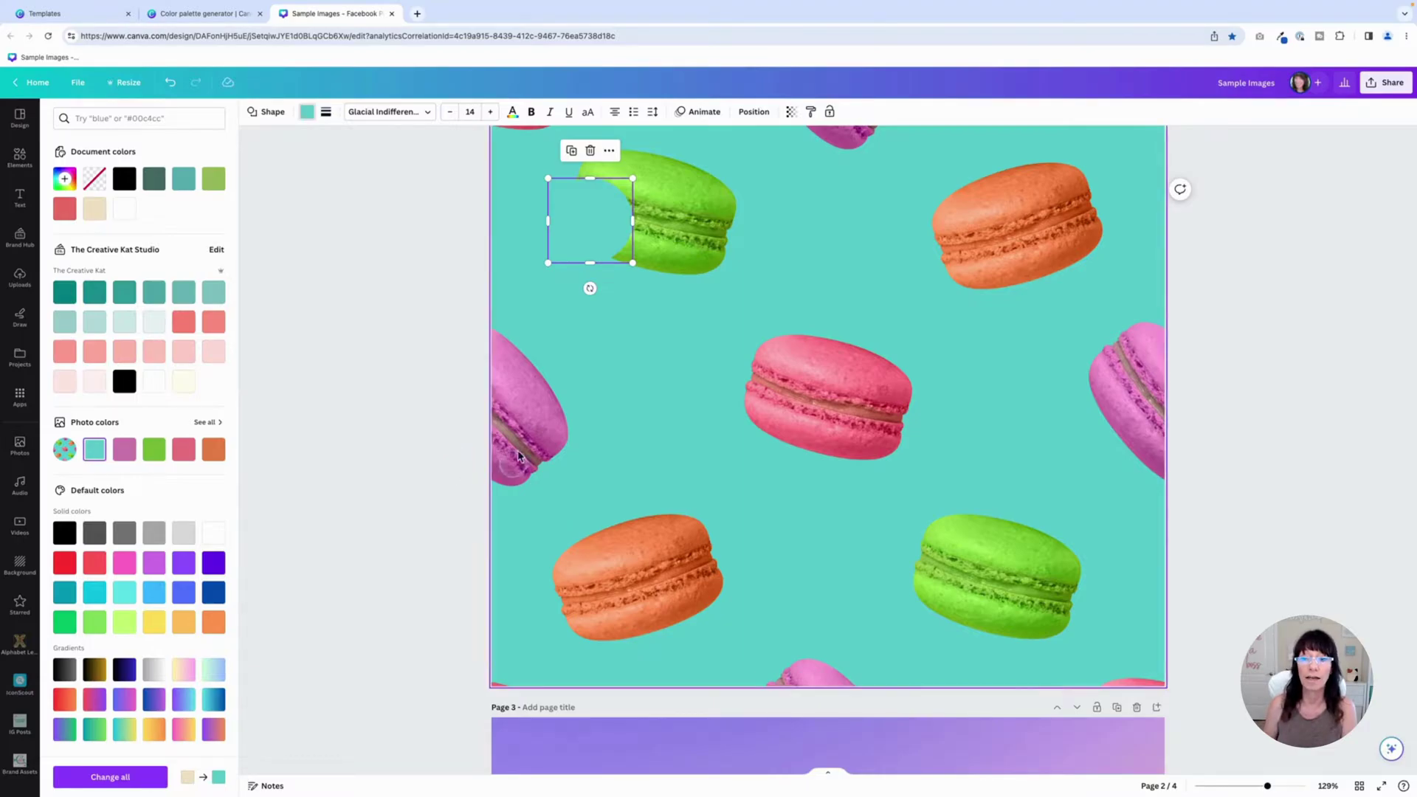
{"action": "left_click", "coordinate": [206, 424]}
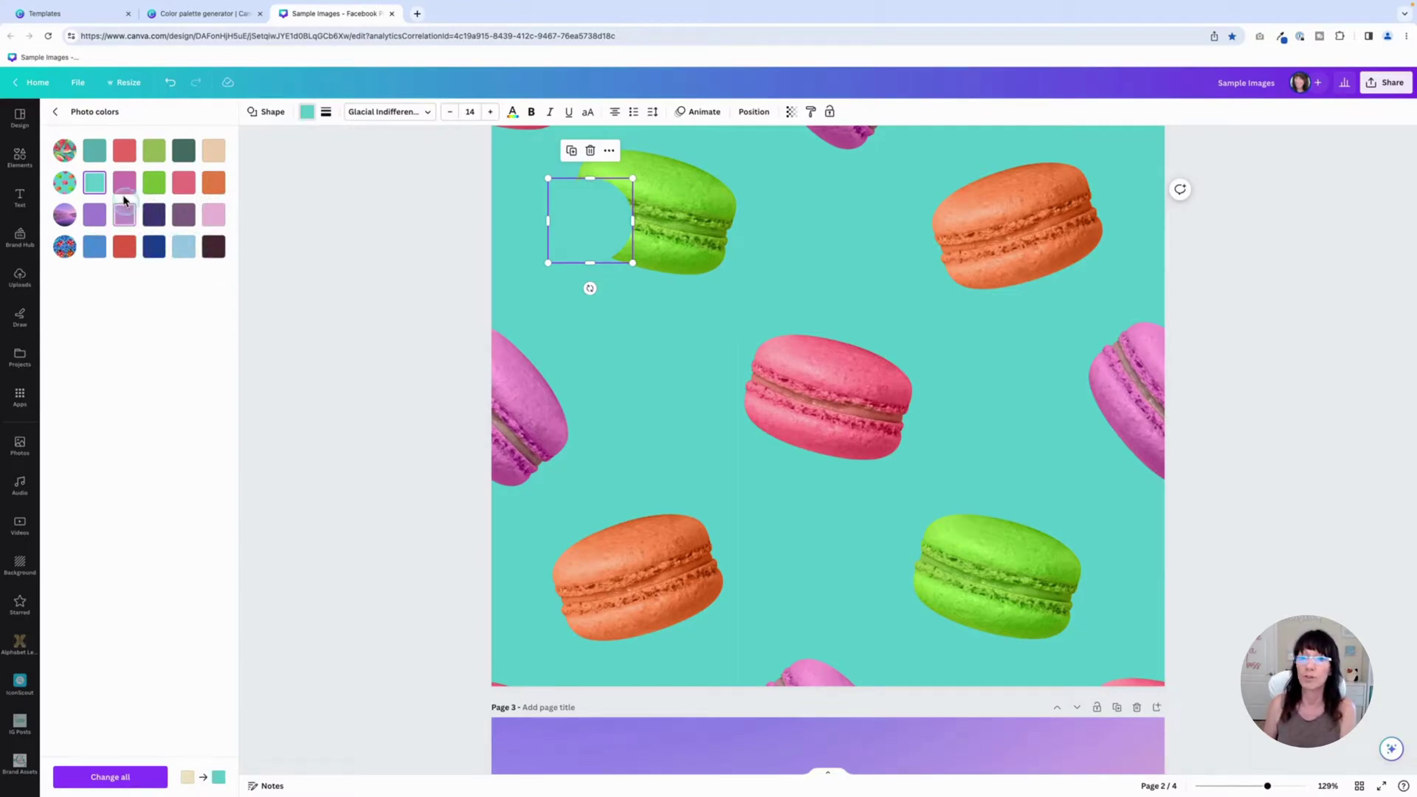
{"action": "left_click", "coordinate": [54, 111]}
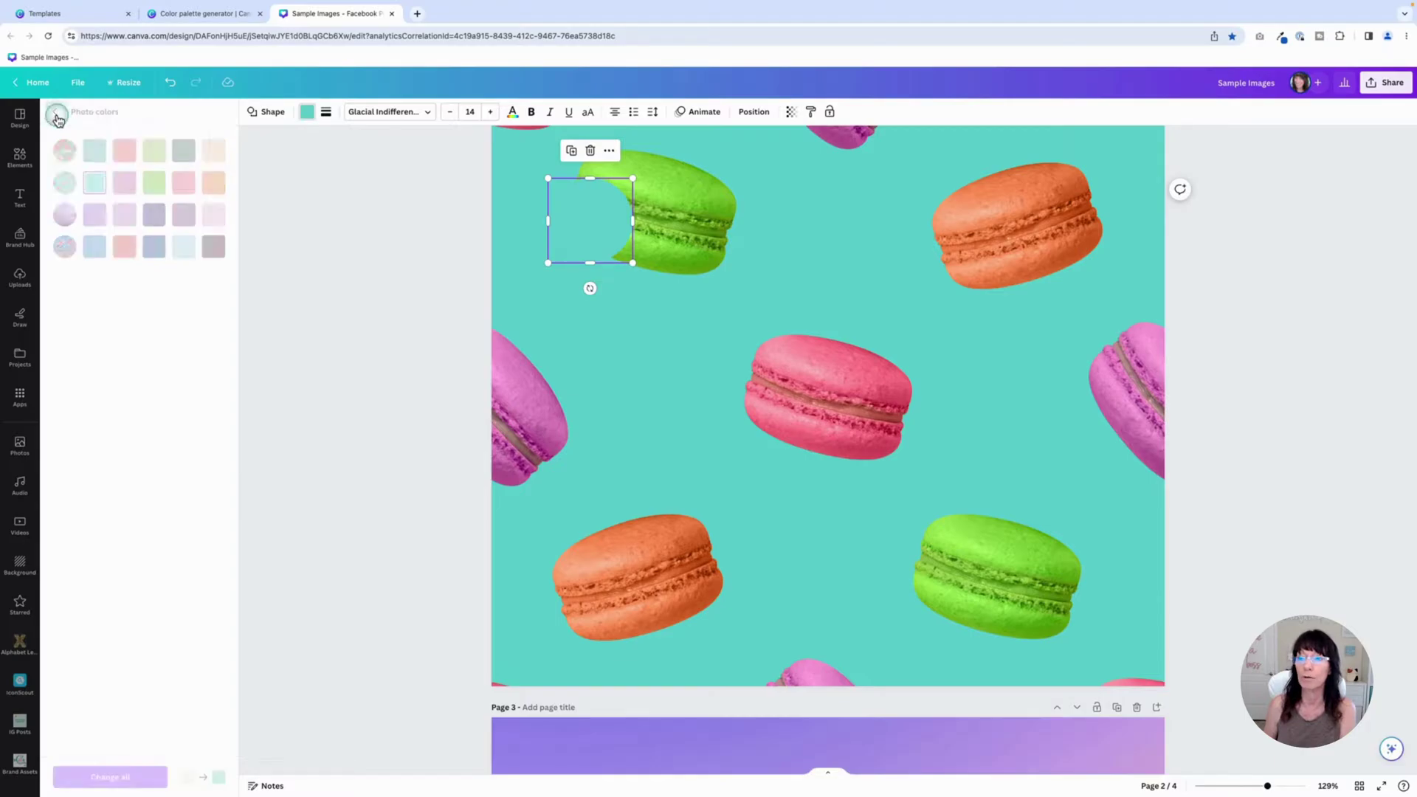
{"action": "left_click", "coordinate": [444, 306]}
{"action": "scroll", "coordinate": [443, 307], "scroll_direction": "up", "scroll_amount": 8}
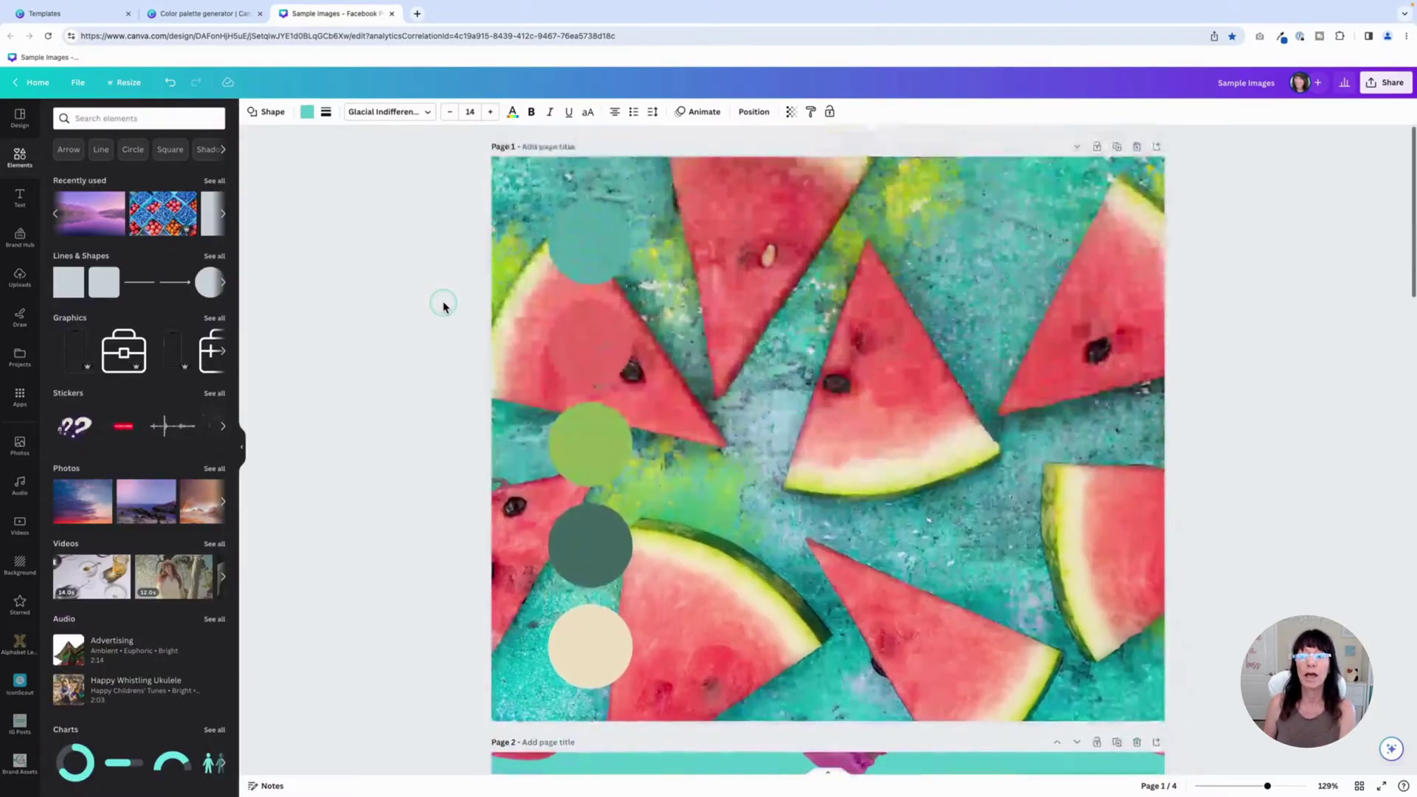
{"action": "left_click", "coordinate": [555, 247]}
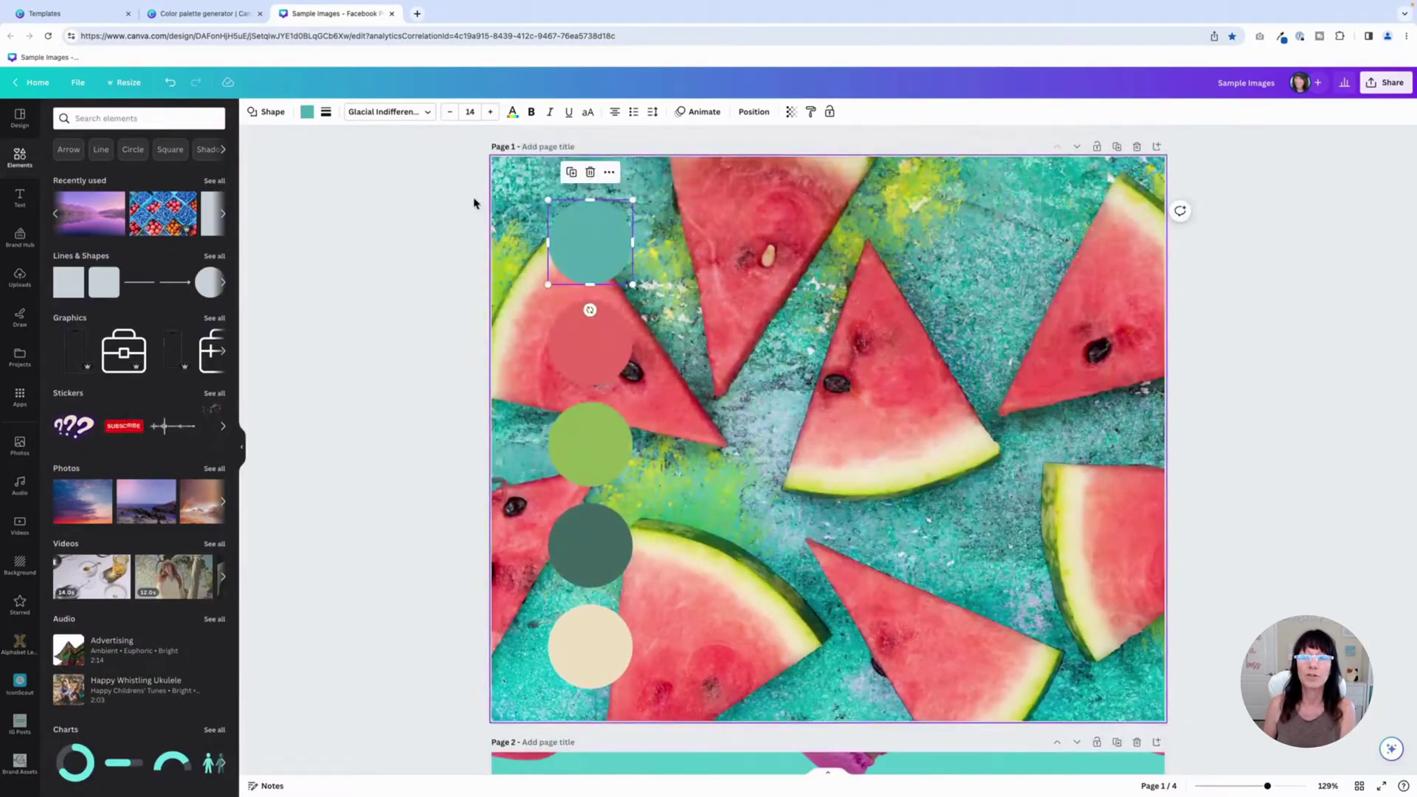
{"action": "left_click", "coordinate": [307, 111]}
{"action": "left_click", "coordinate": [65, 180]}
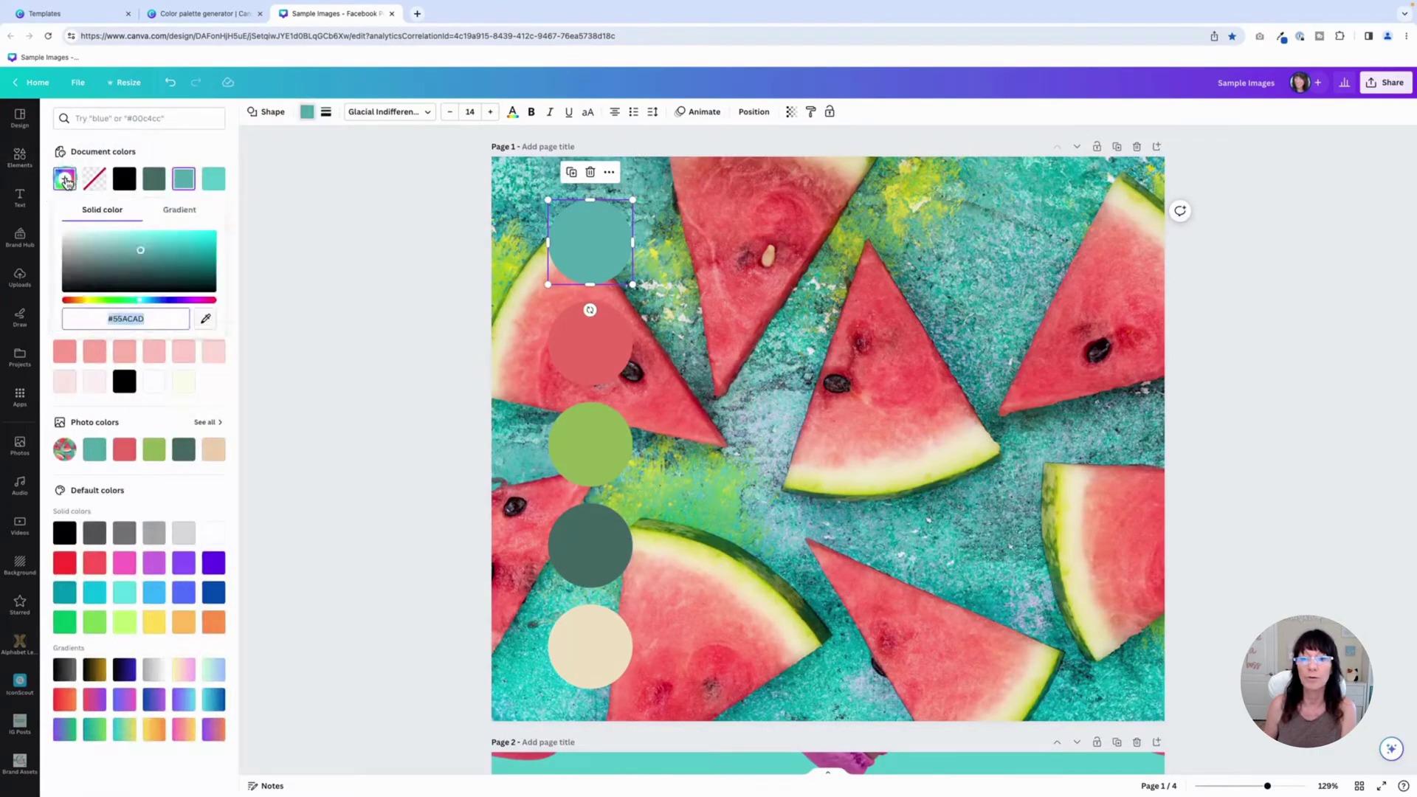
{"action": "left_click", "coordinate": [207, 323]}
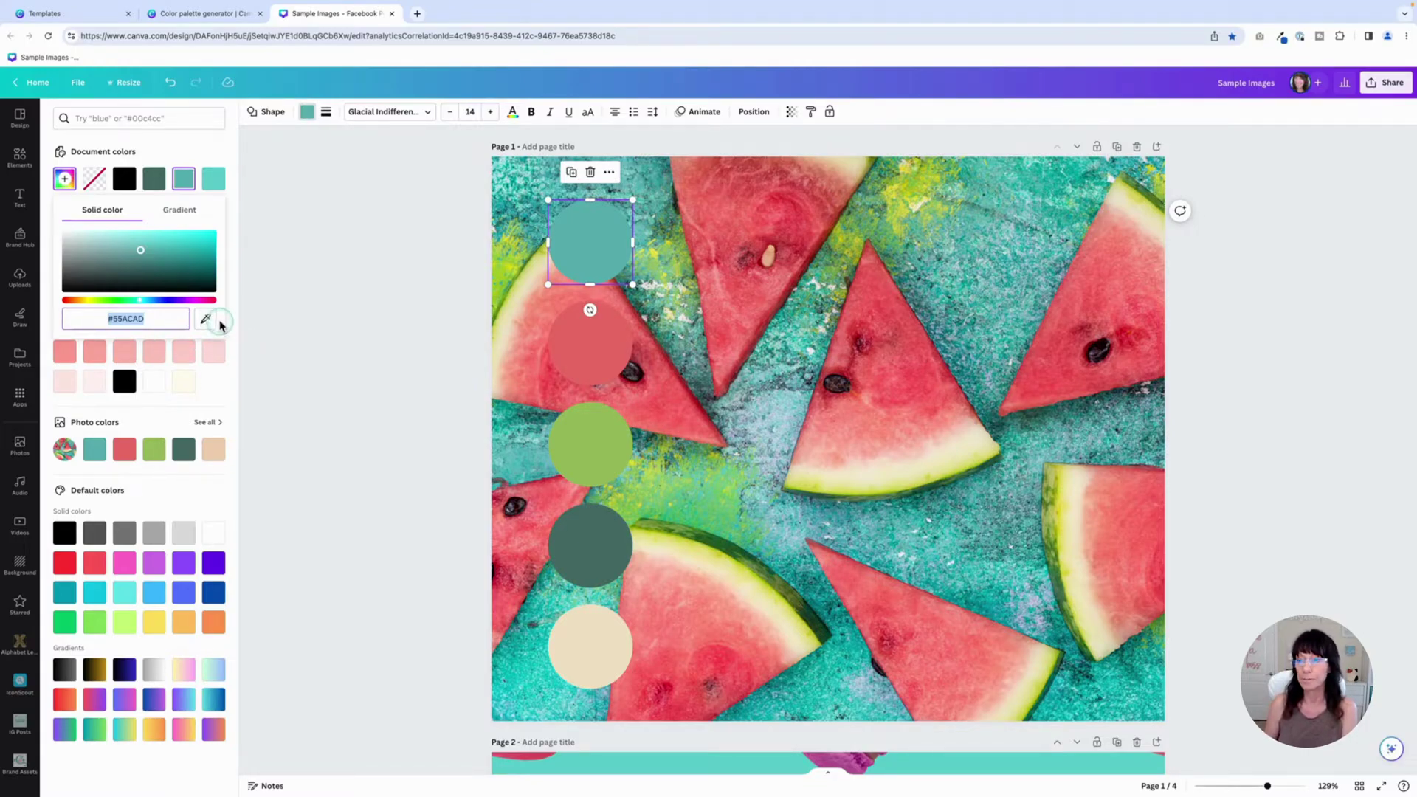
{"action": "key", "text": "Escape"}
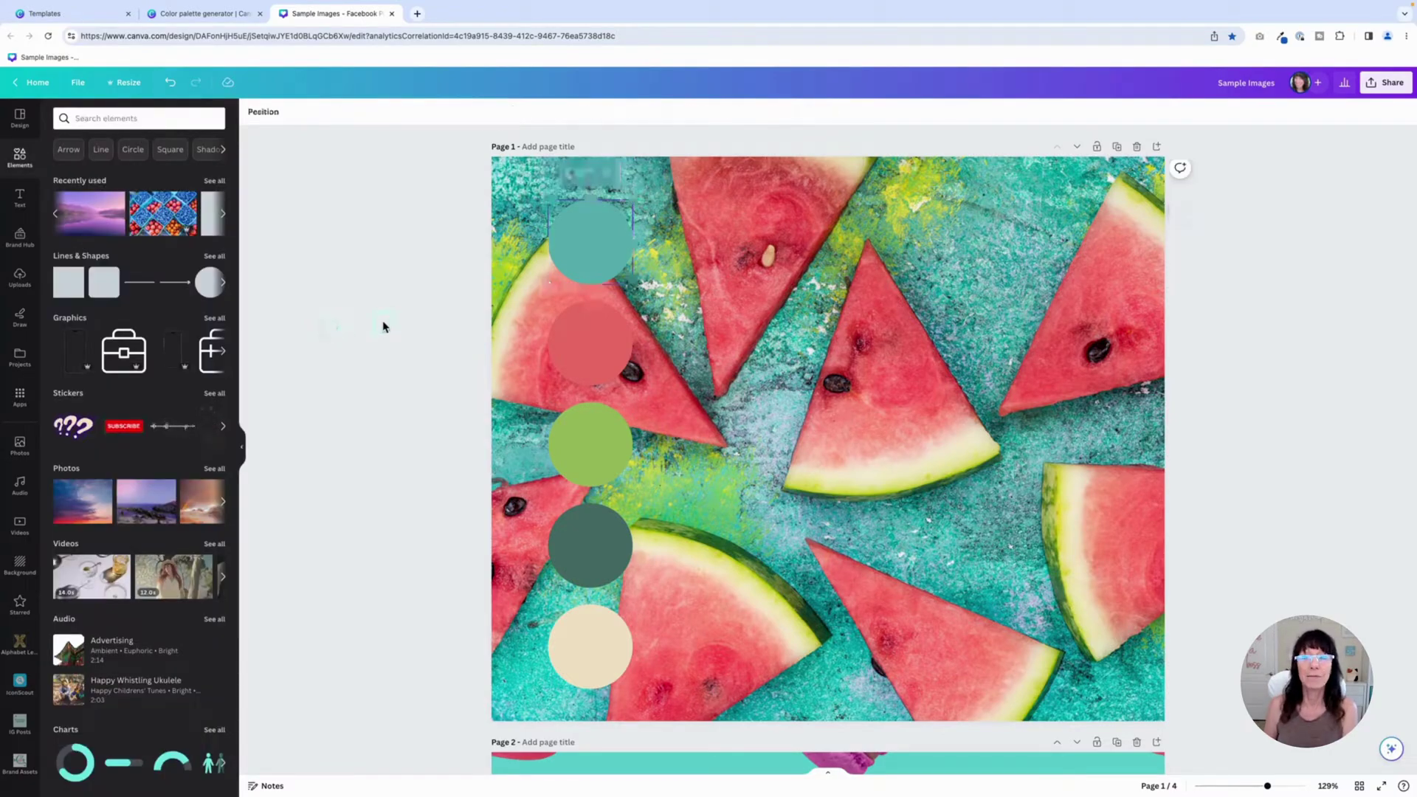
{"action": "left_click", "coordinate": [416, 264]}
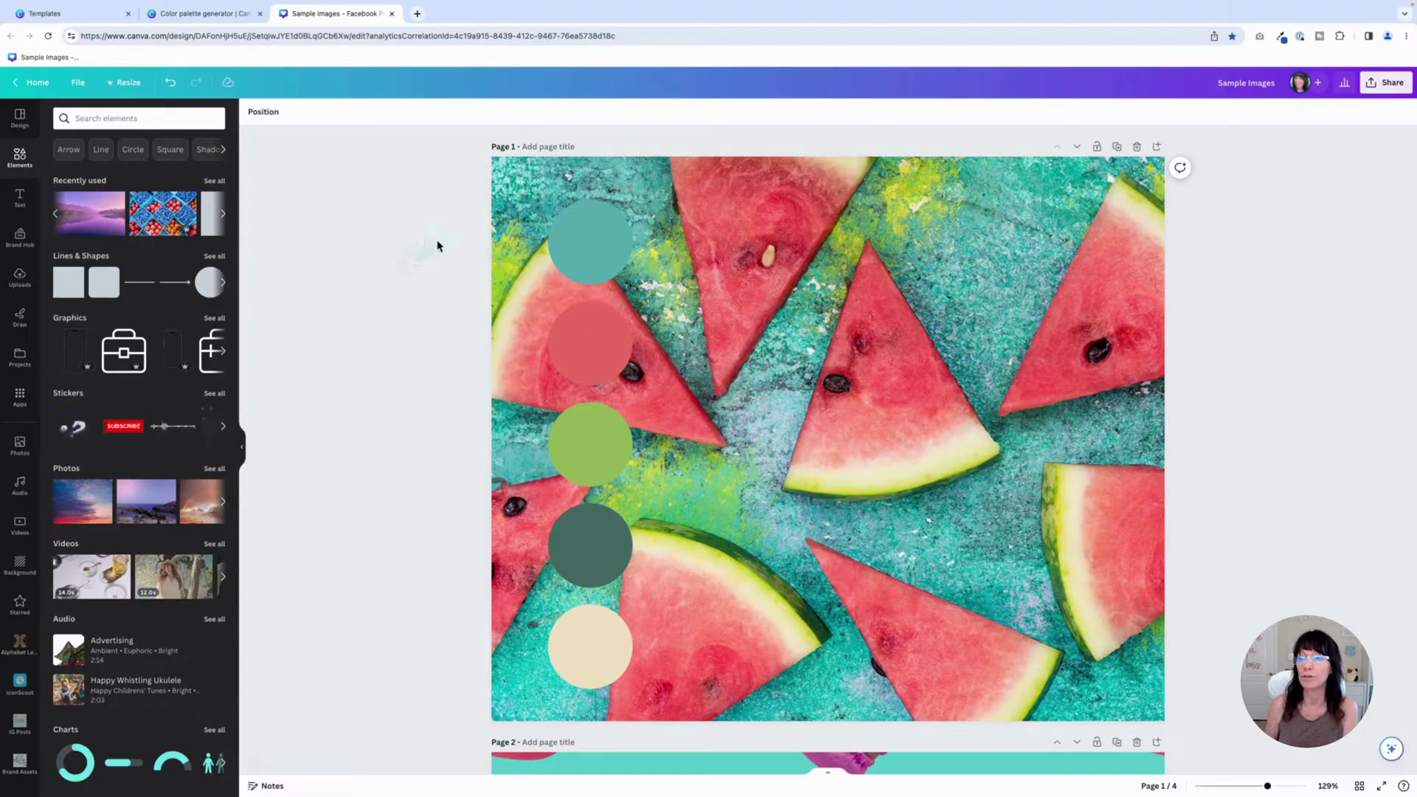
{"action": "left_click", "coordinate": [656, 665]}
{"action": "left_click", "coordinate": [608, 673]}
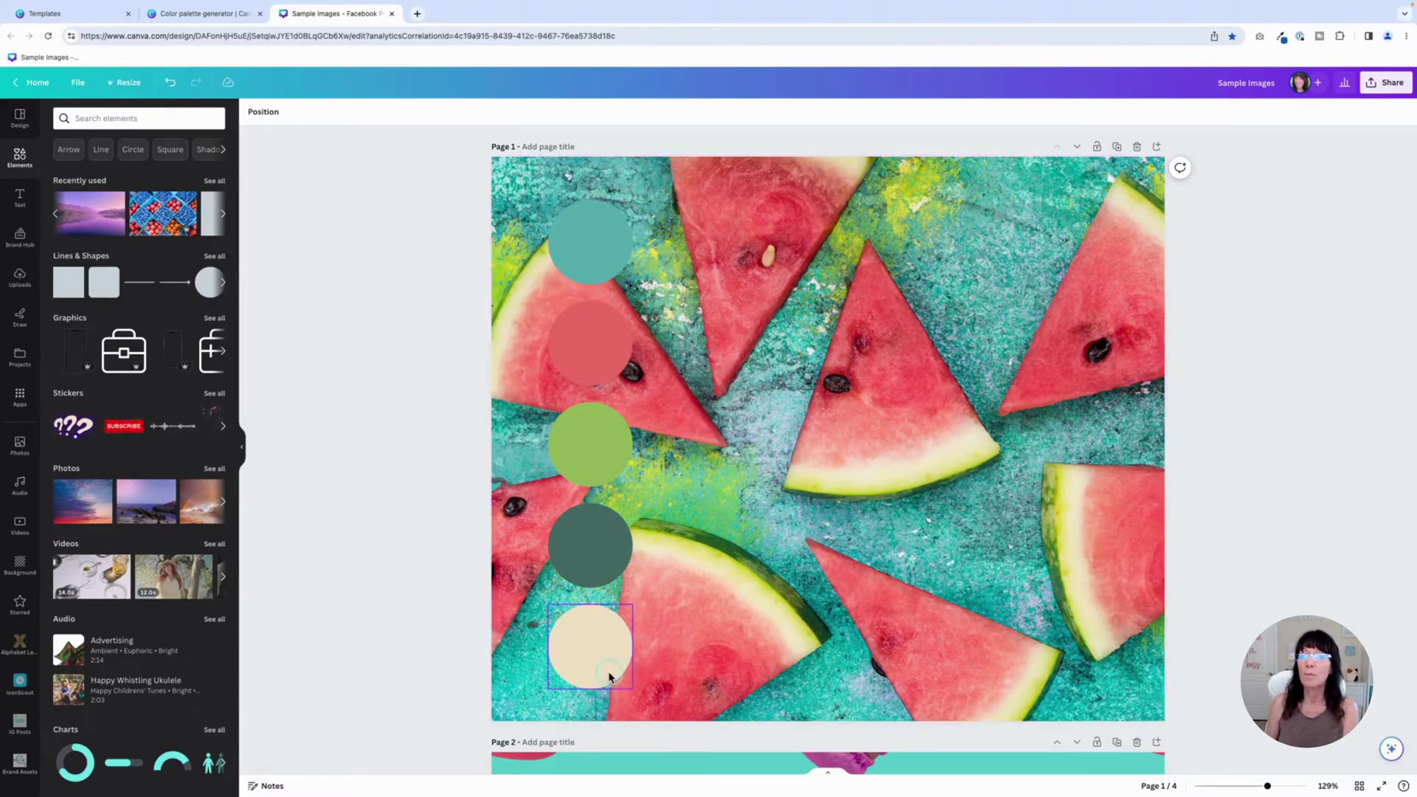
{"action": "left_click", "coordinate": [599, 241]}
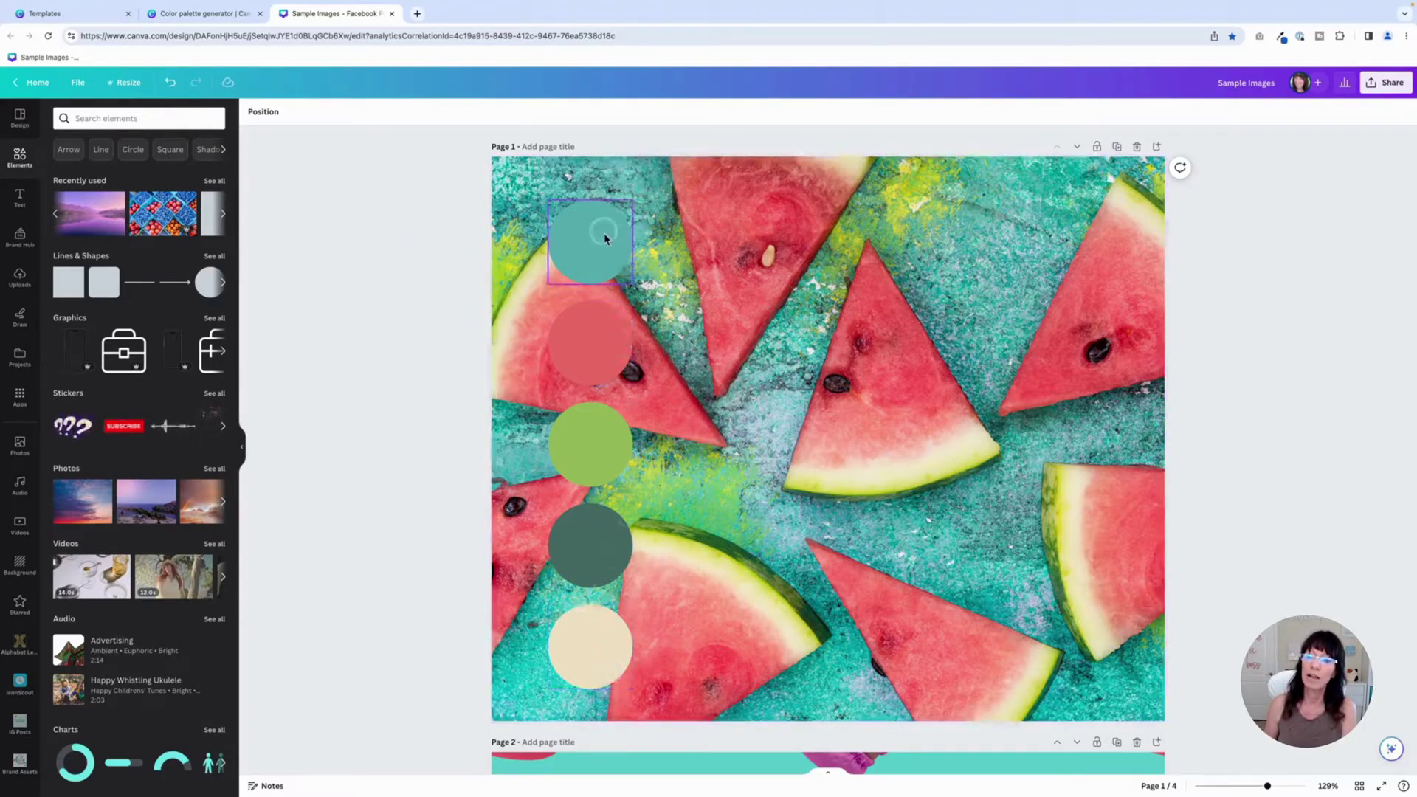
{"action": "left_click", "coordinate": [595, 335]}
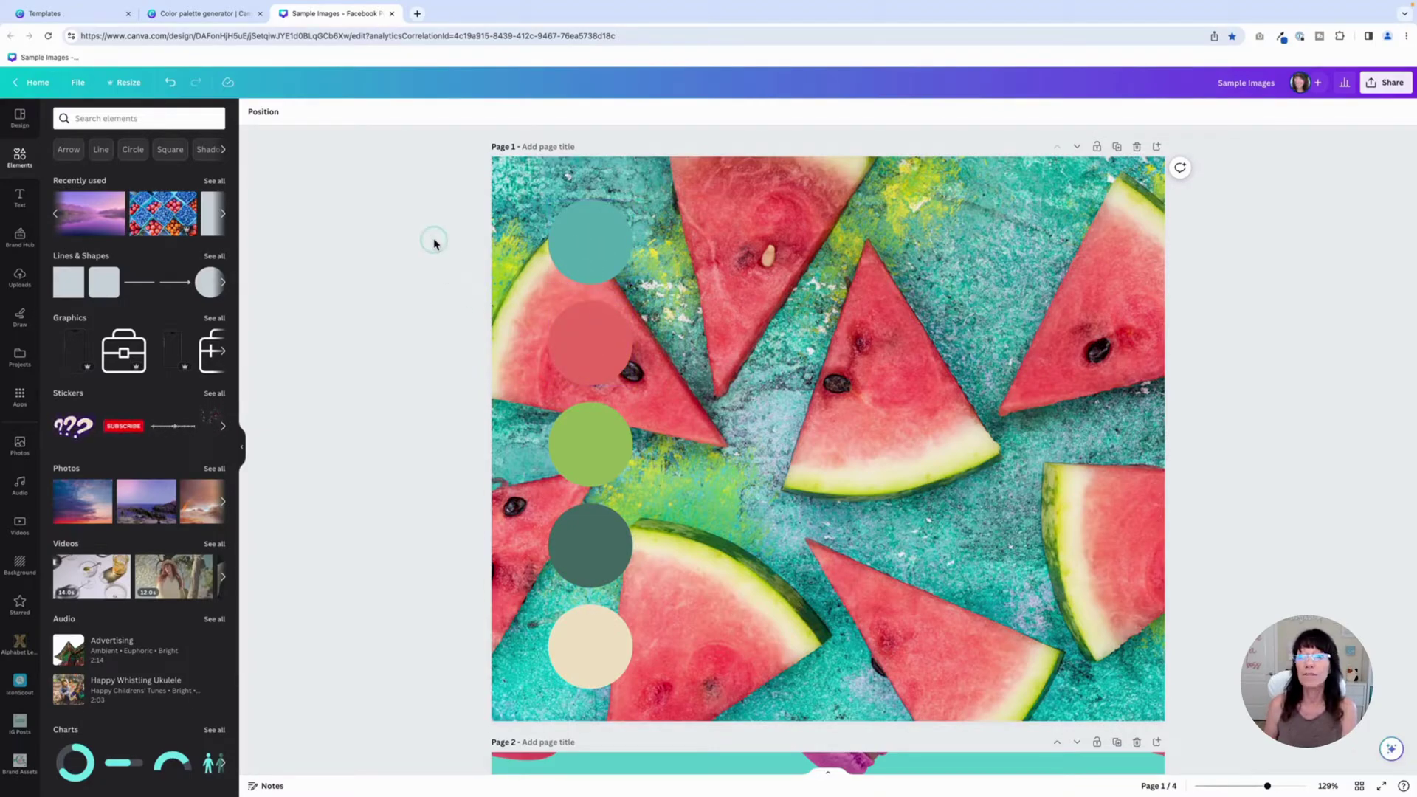
{"action": "left_click", "coordinate": [434, 213]}
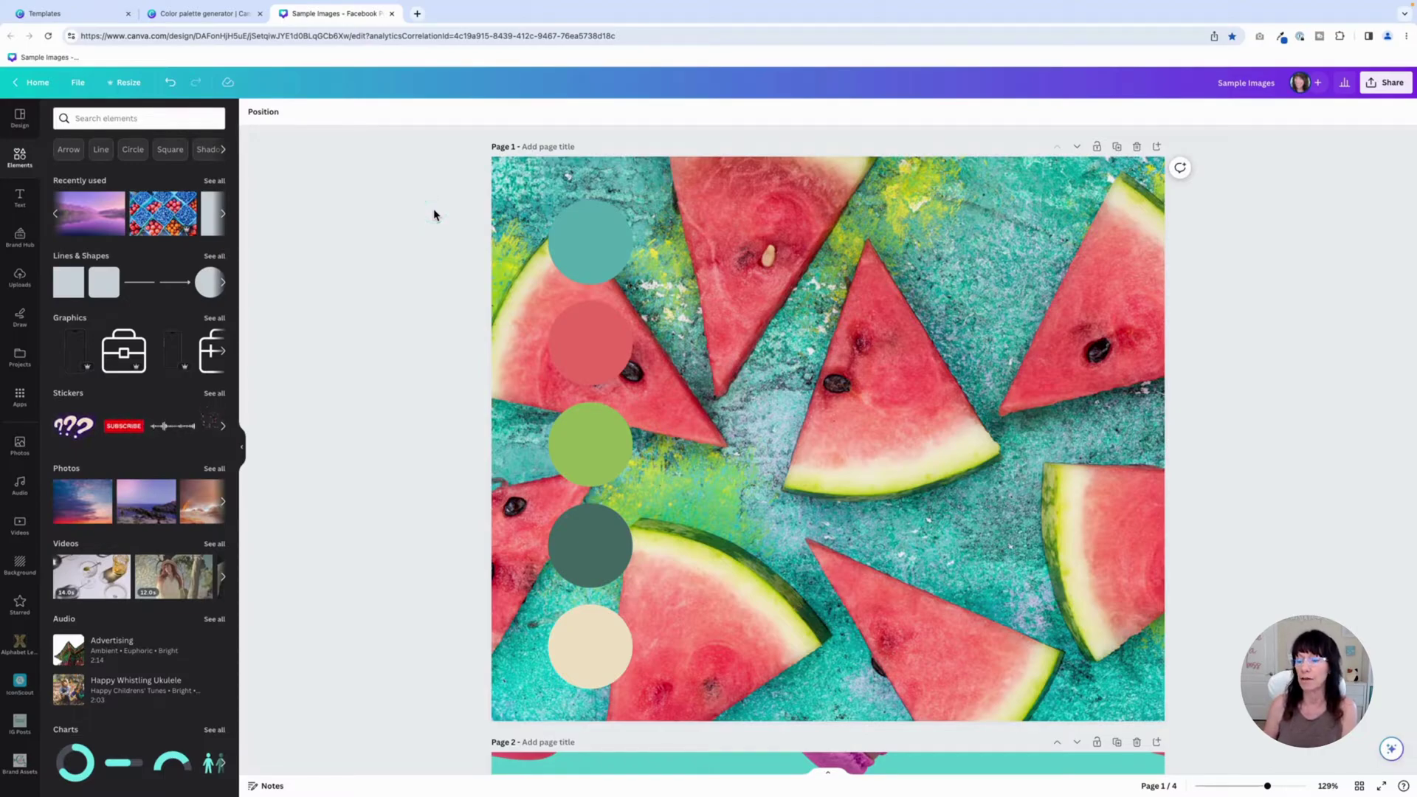
Give all five circles a solid white border of weight 5
{"action": "left_click_drag", "start_coordinate": [449, 218], "coordinate": [663, 697]}
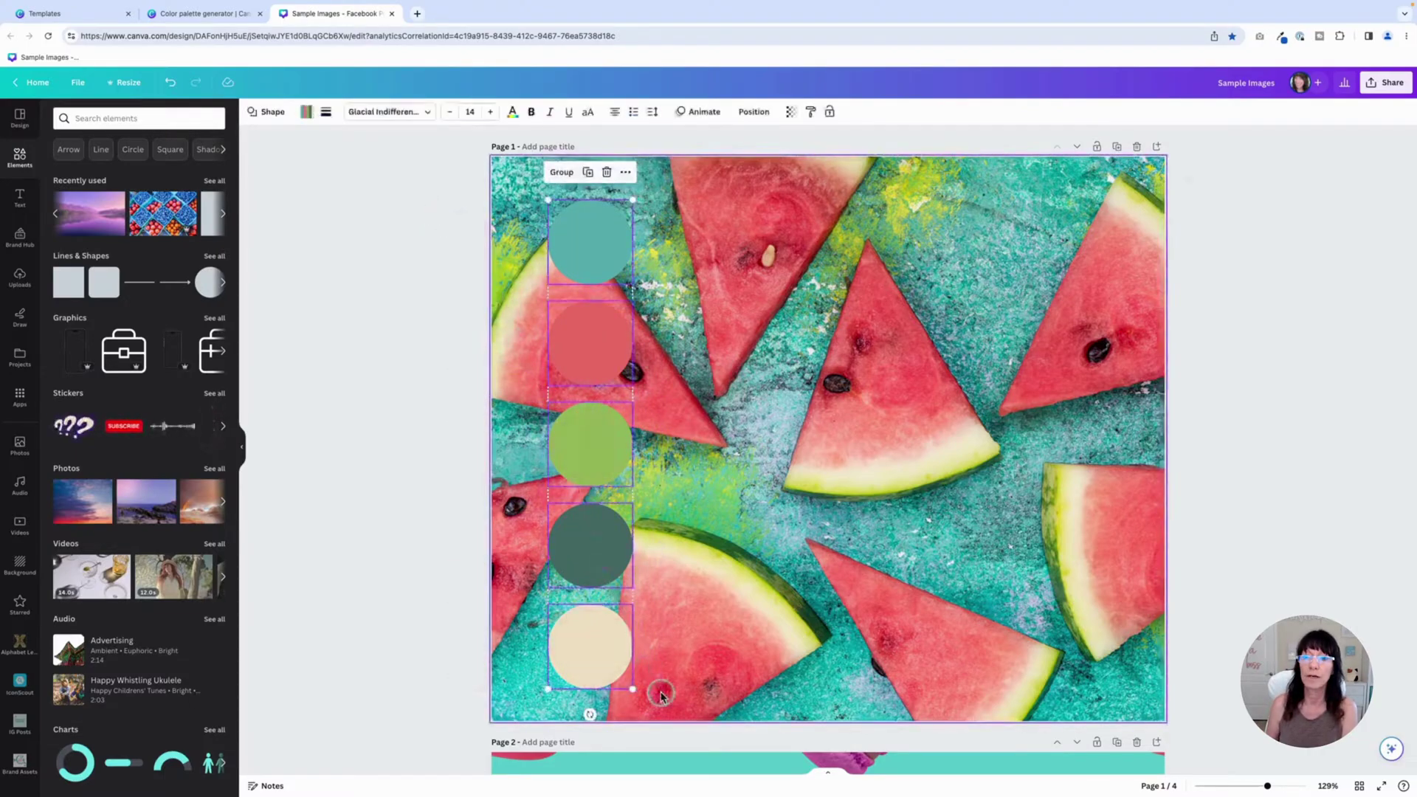
{"action": "left_click", "coordinate": [327, 118]}
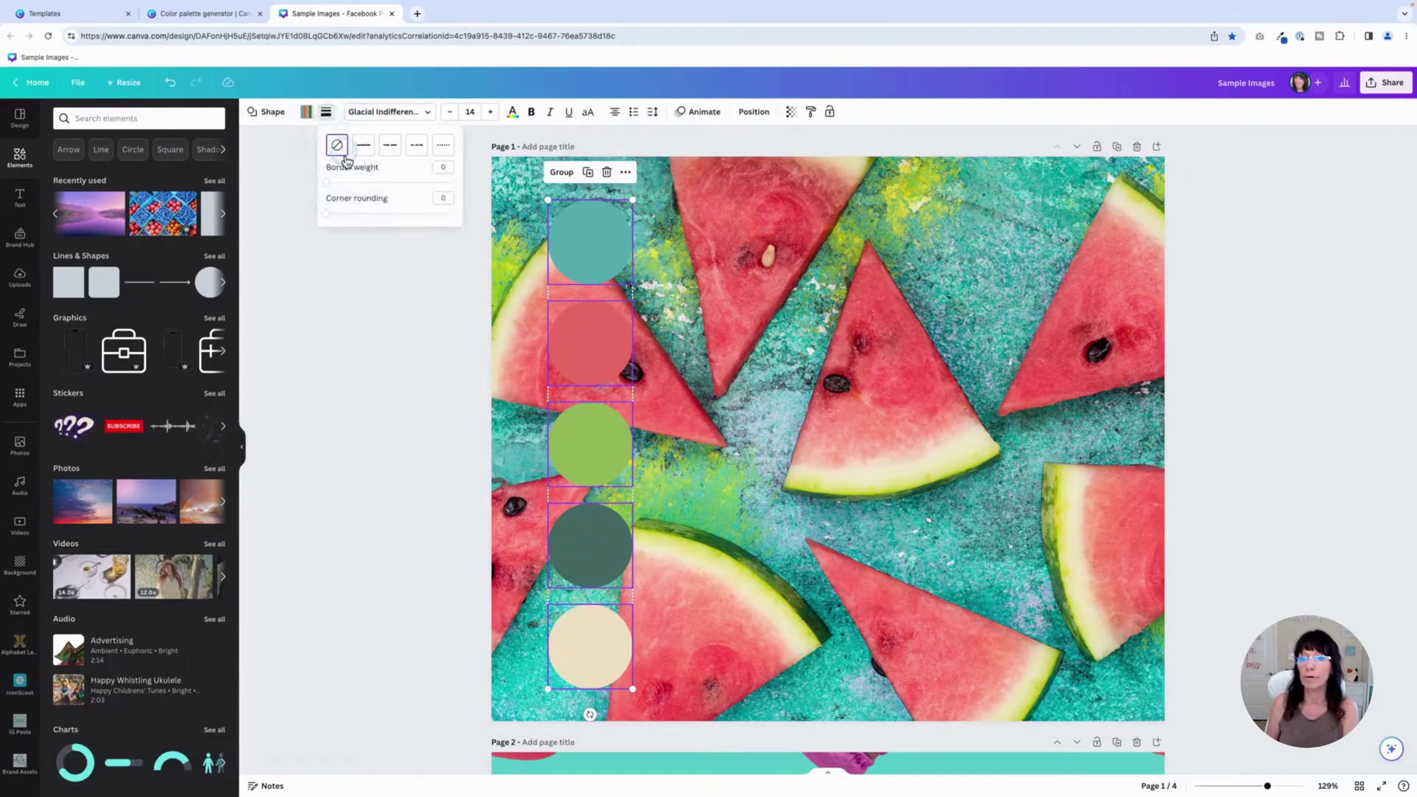
{"action": "left_click", "coordinate": [327, 183]}
{"action": "left_click_drag", "start_coordinate": [328, 185], "coordinate": [335, 184]}
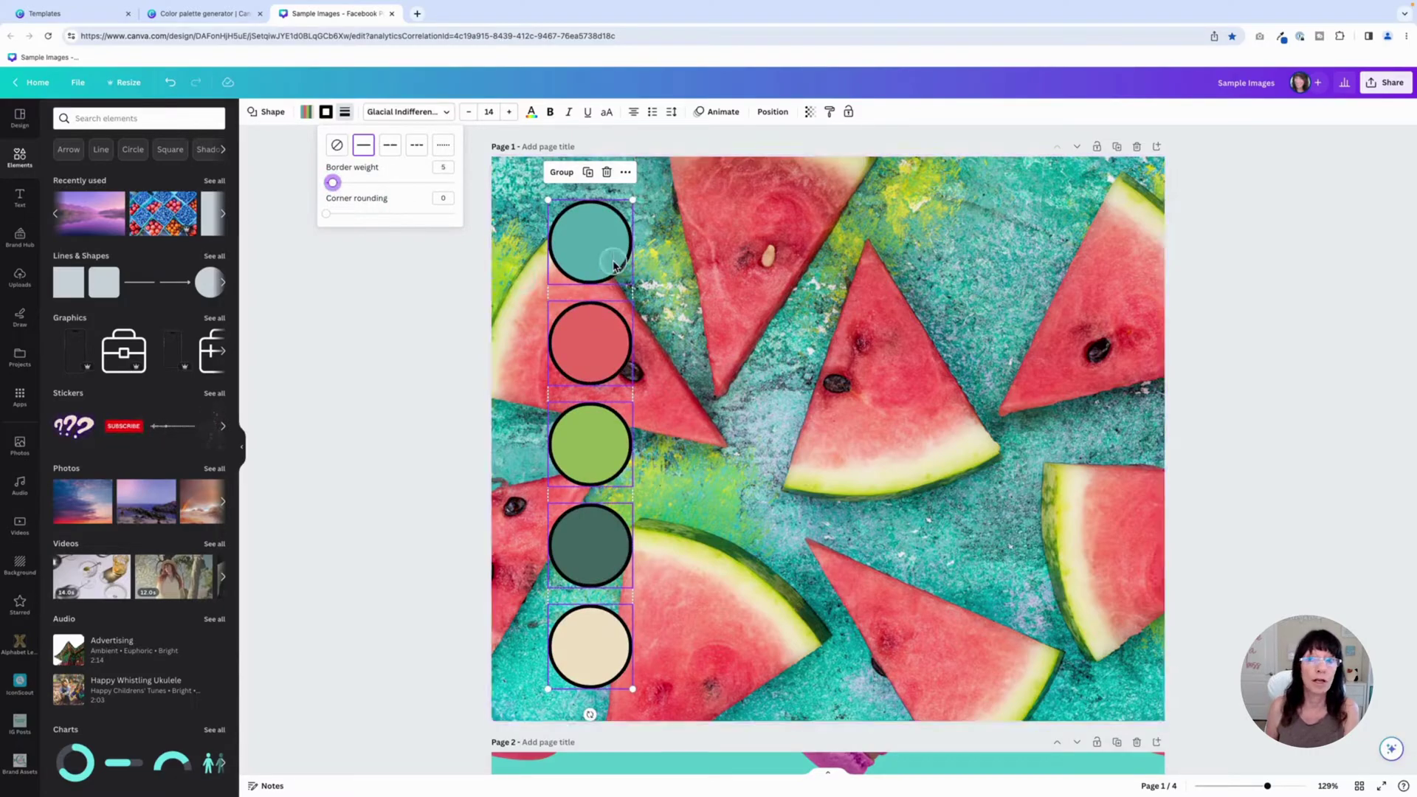
{"action": "left_click", "coordinate": [325, 112]}
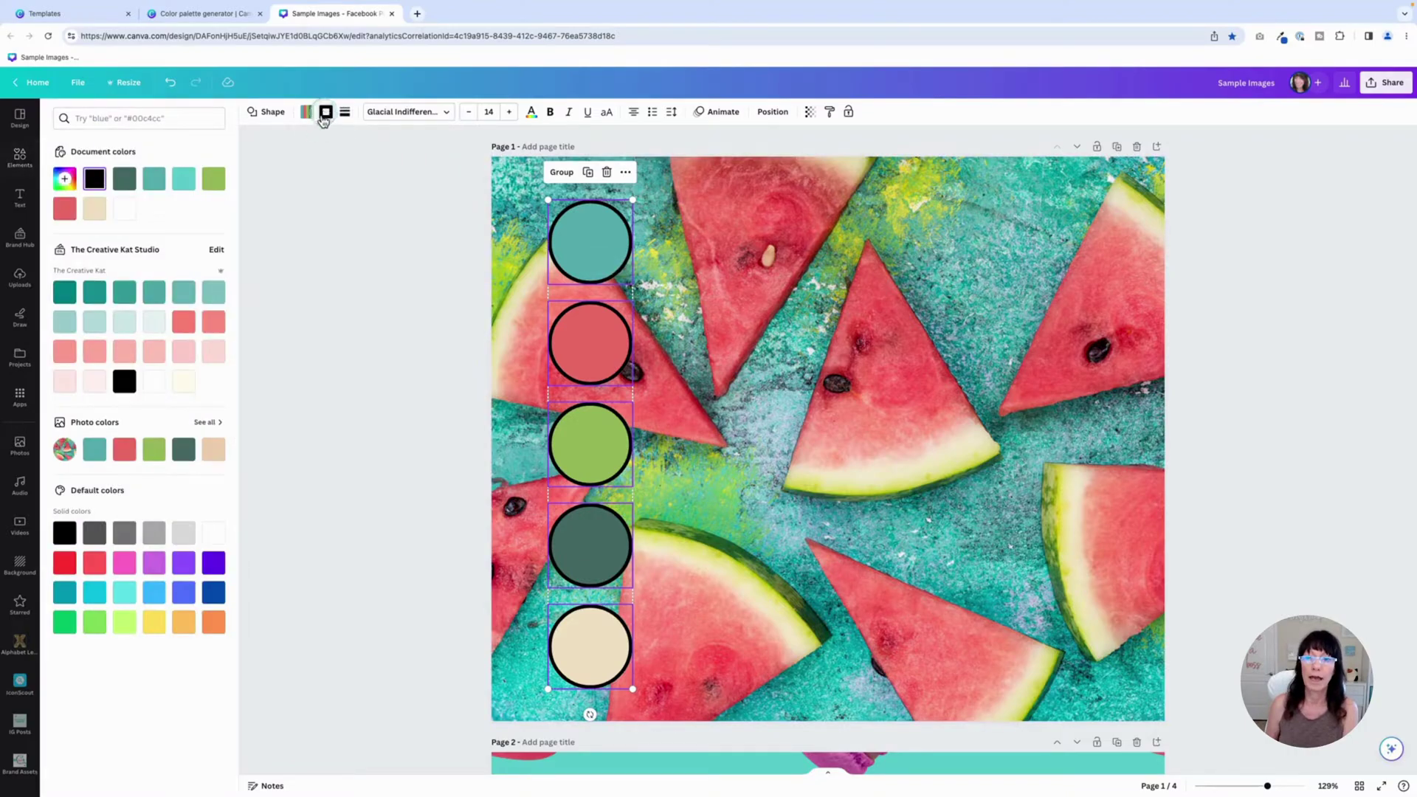
{"action": "left_click", "coordinate": [124, 209]}
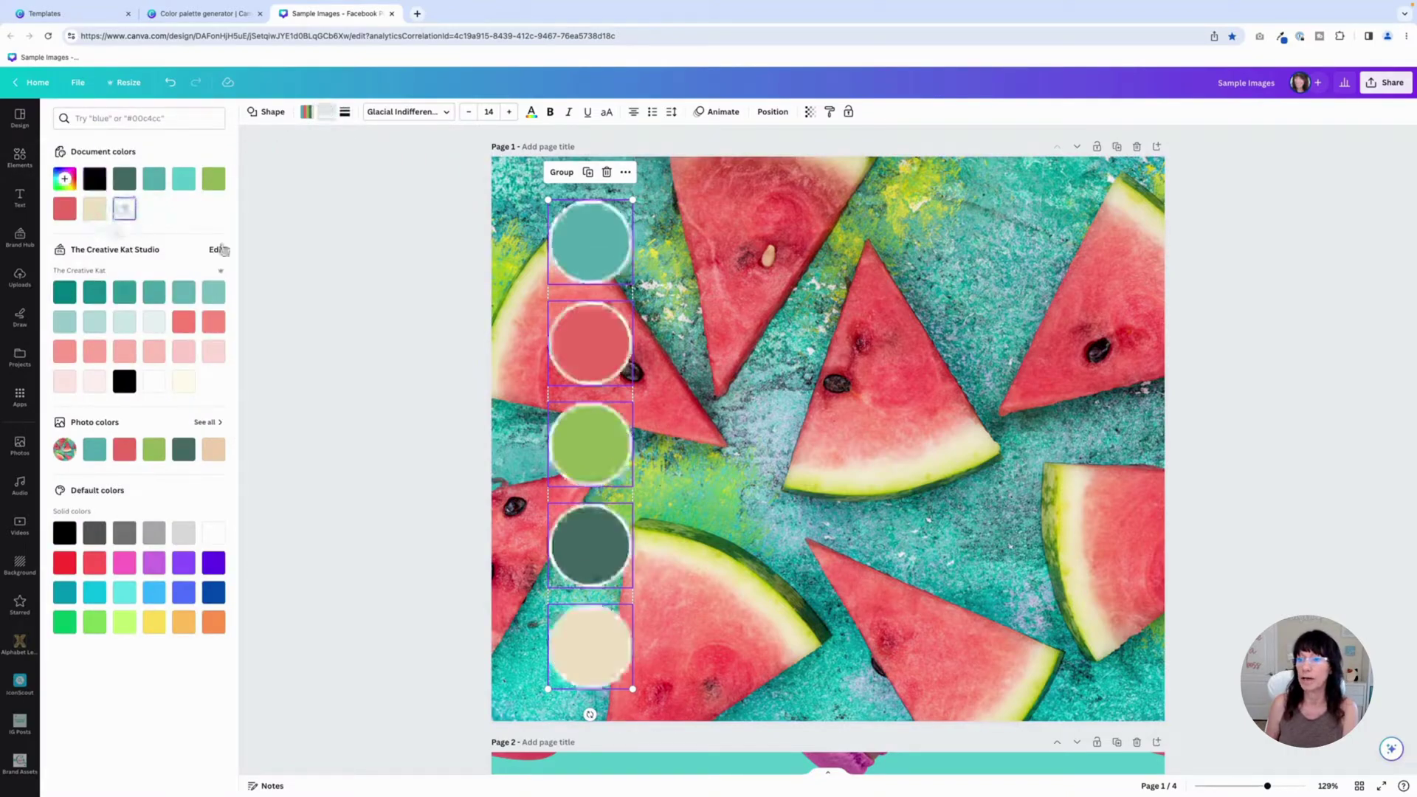
{"action": "left_click", "coordinate": [389, 287]}
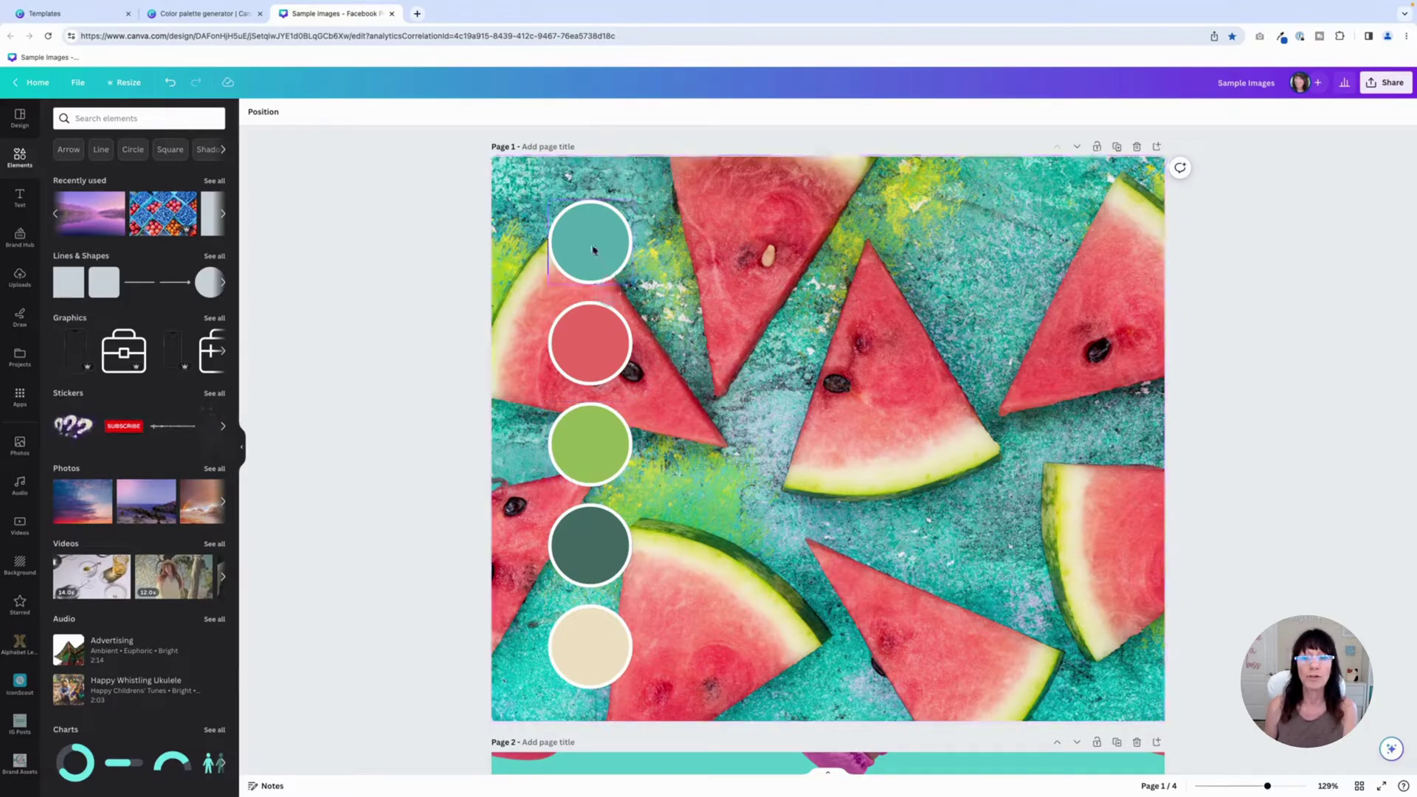
Label the teal circle with its hex code #55ACAD
{"action": "left_click", "coordinate": [214, 256]}
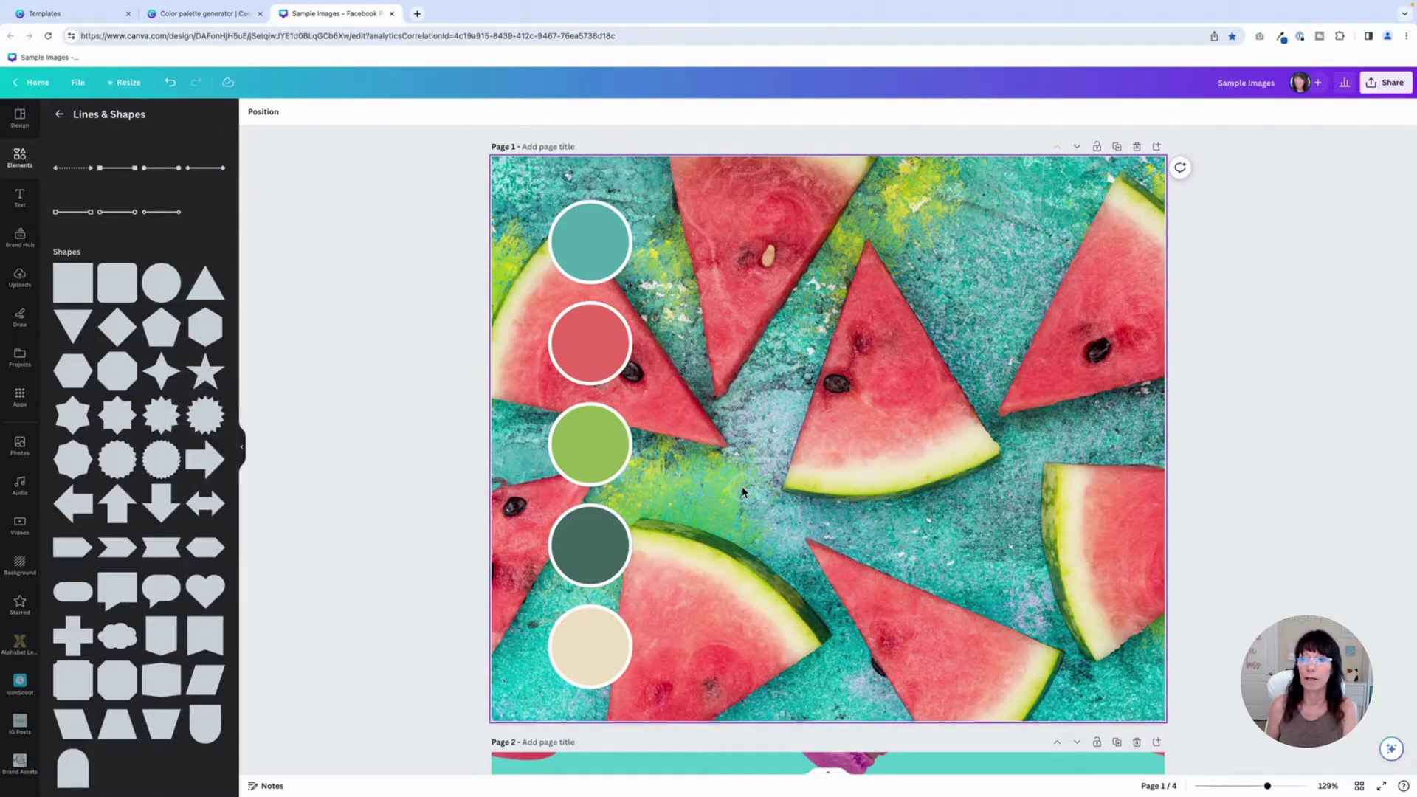
{"action": "left_click", "coordinate": [599, 249]}
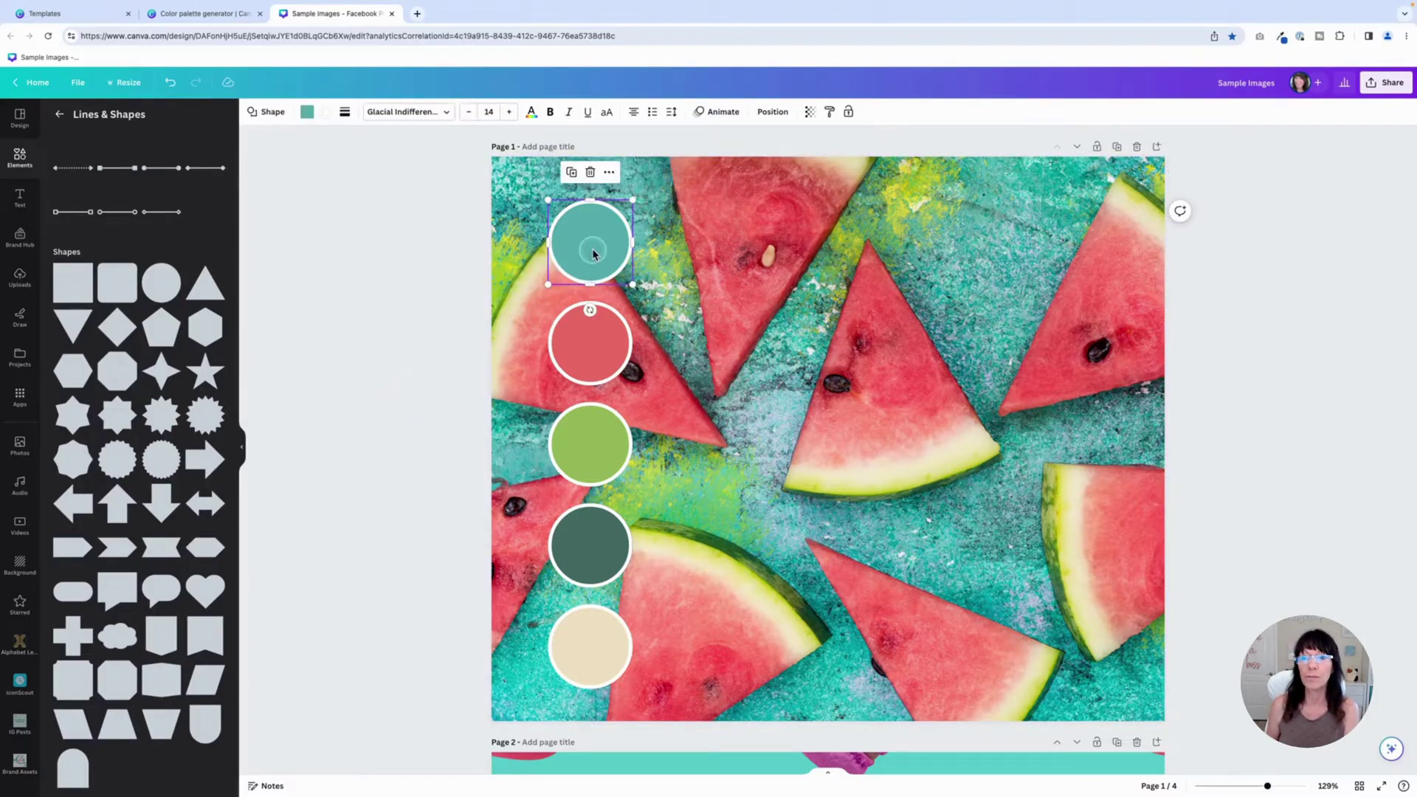
{"action": "left_click", "coordinate": [306, 117]}
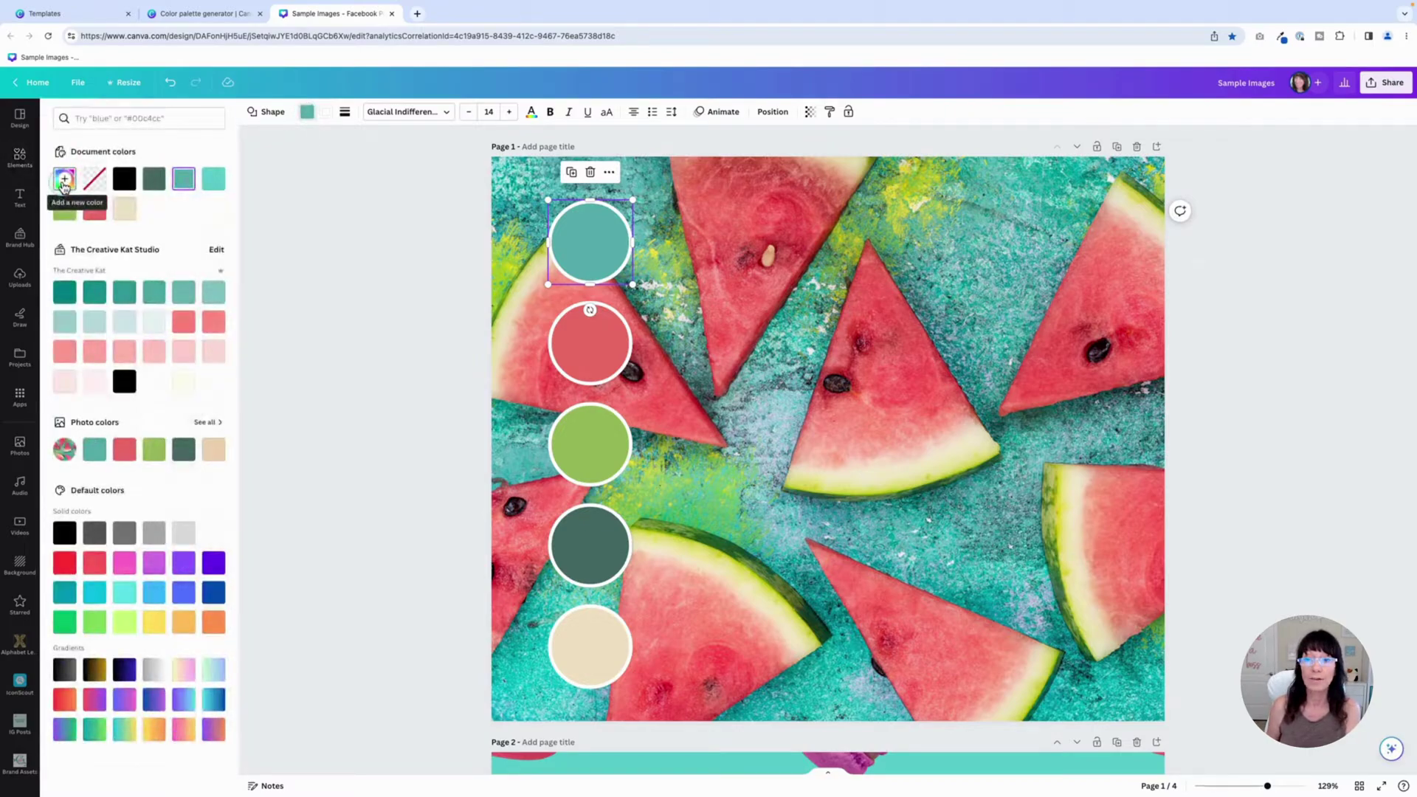
{"action": "left_click", "coordinate": [64, 180]}
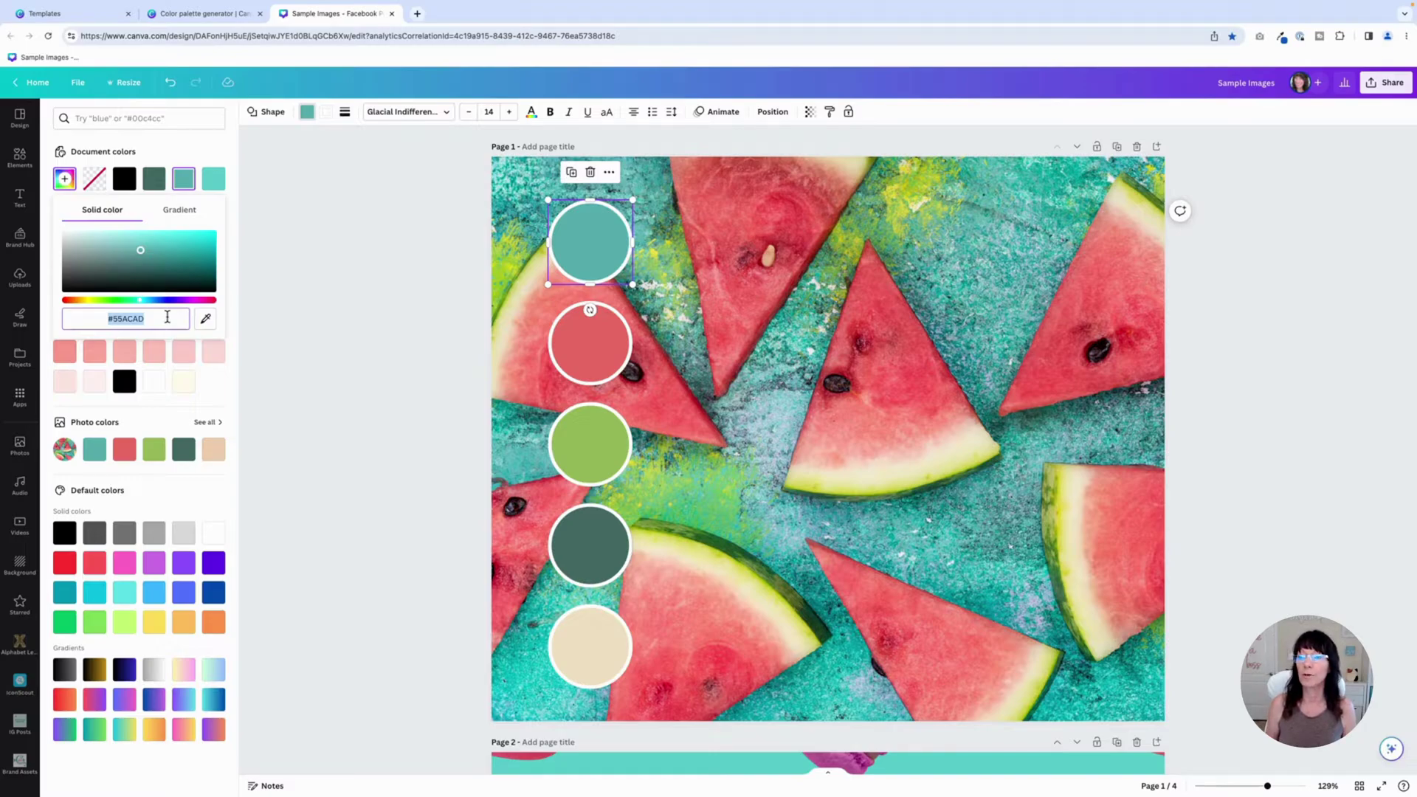
{"action": "left_click", "coordinate": [589, 246]}
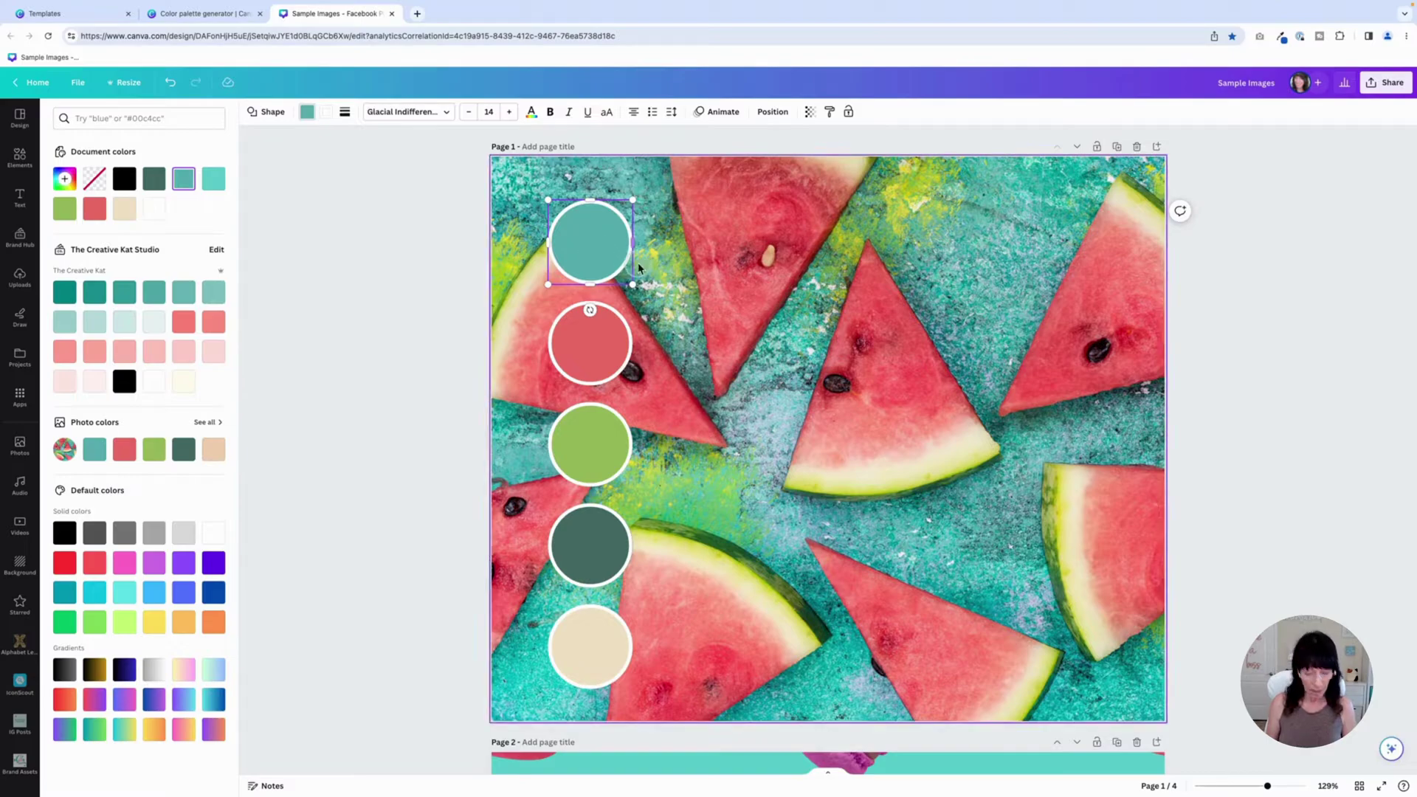
{"action": "type", "text": "#55ACAD"}
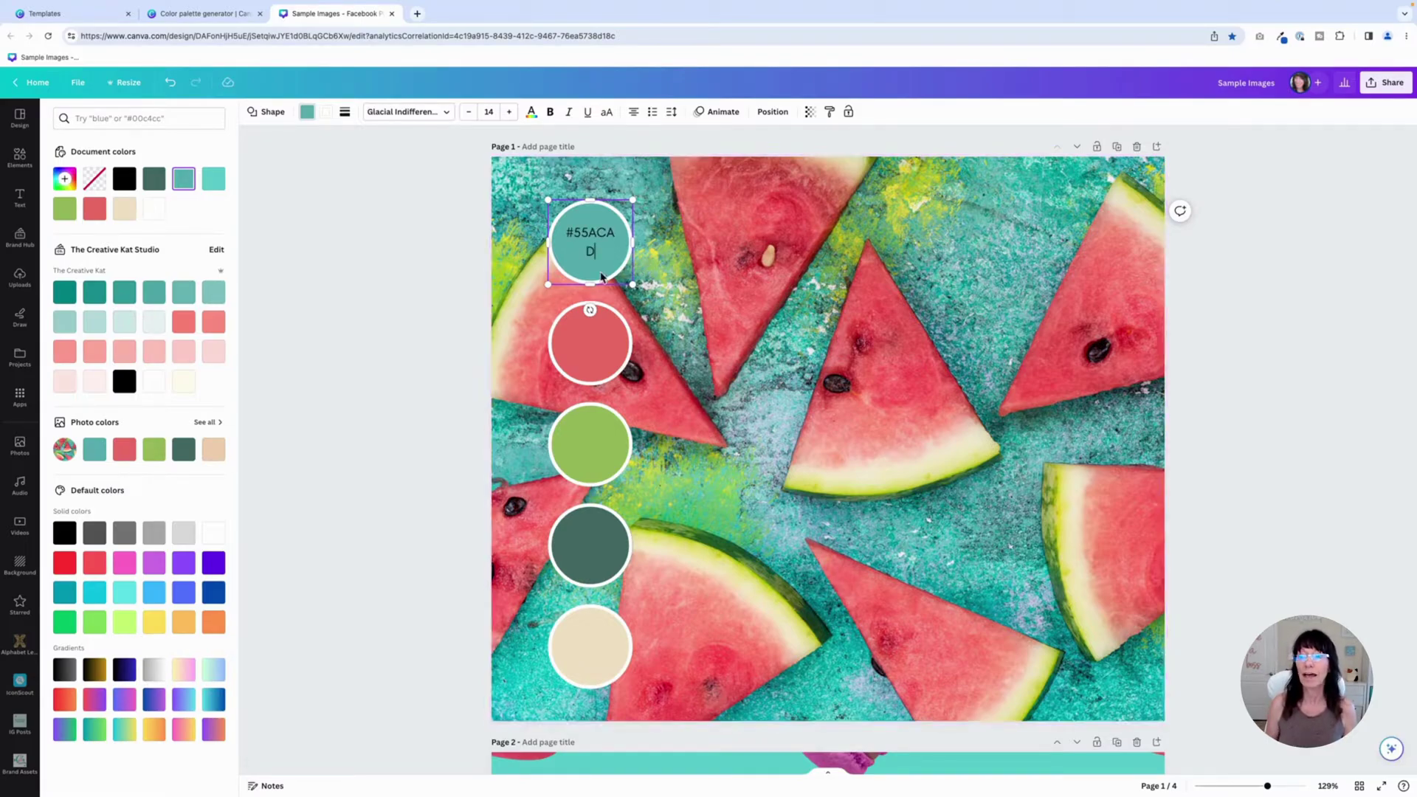
{"action": "left_click", "coordinate": [424, 257]}
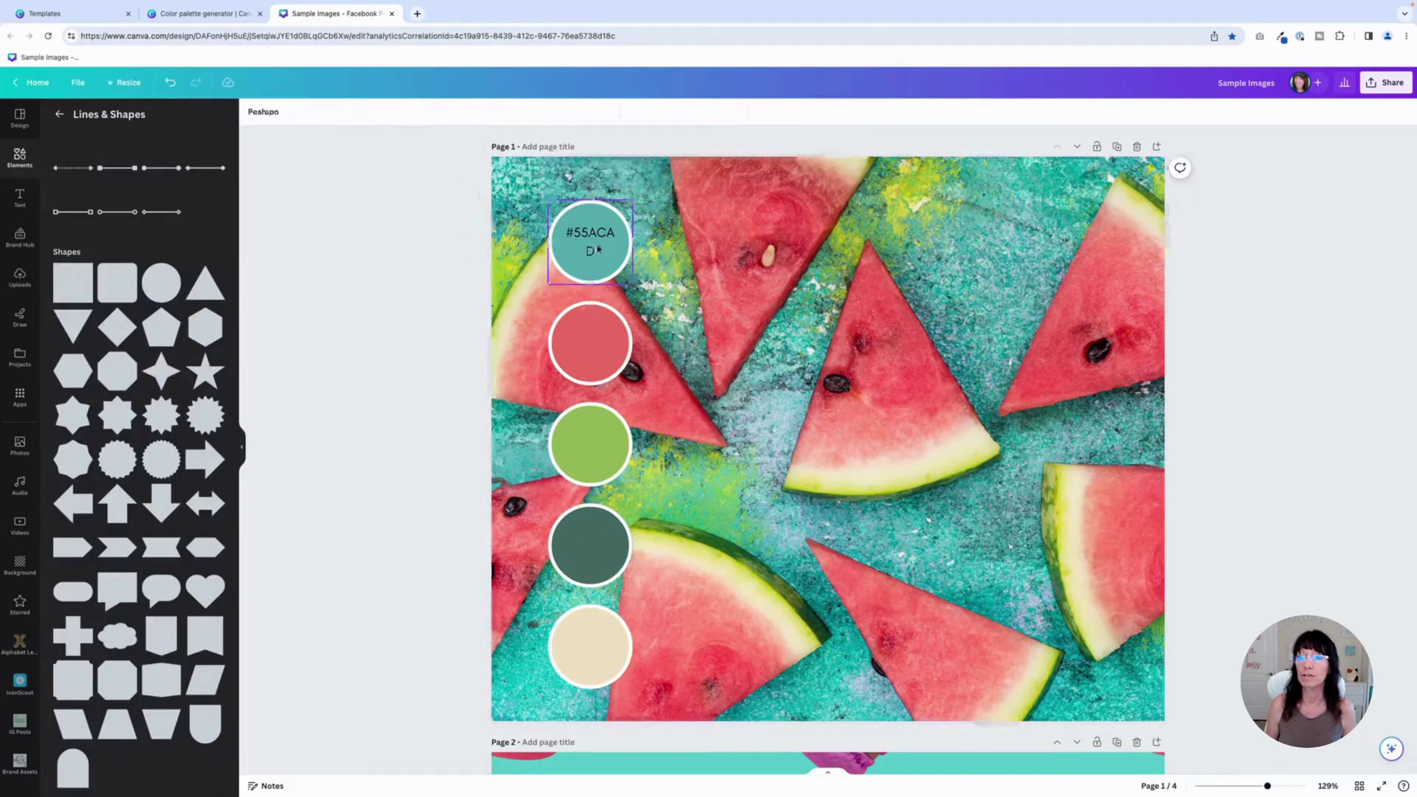
Make the label size 13 and bold, and try the Kitty Sign Regular font
{"action": "left_click", "coordinate": [469, 112]}
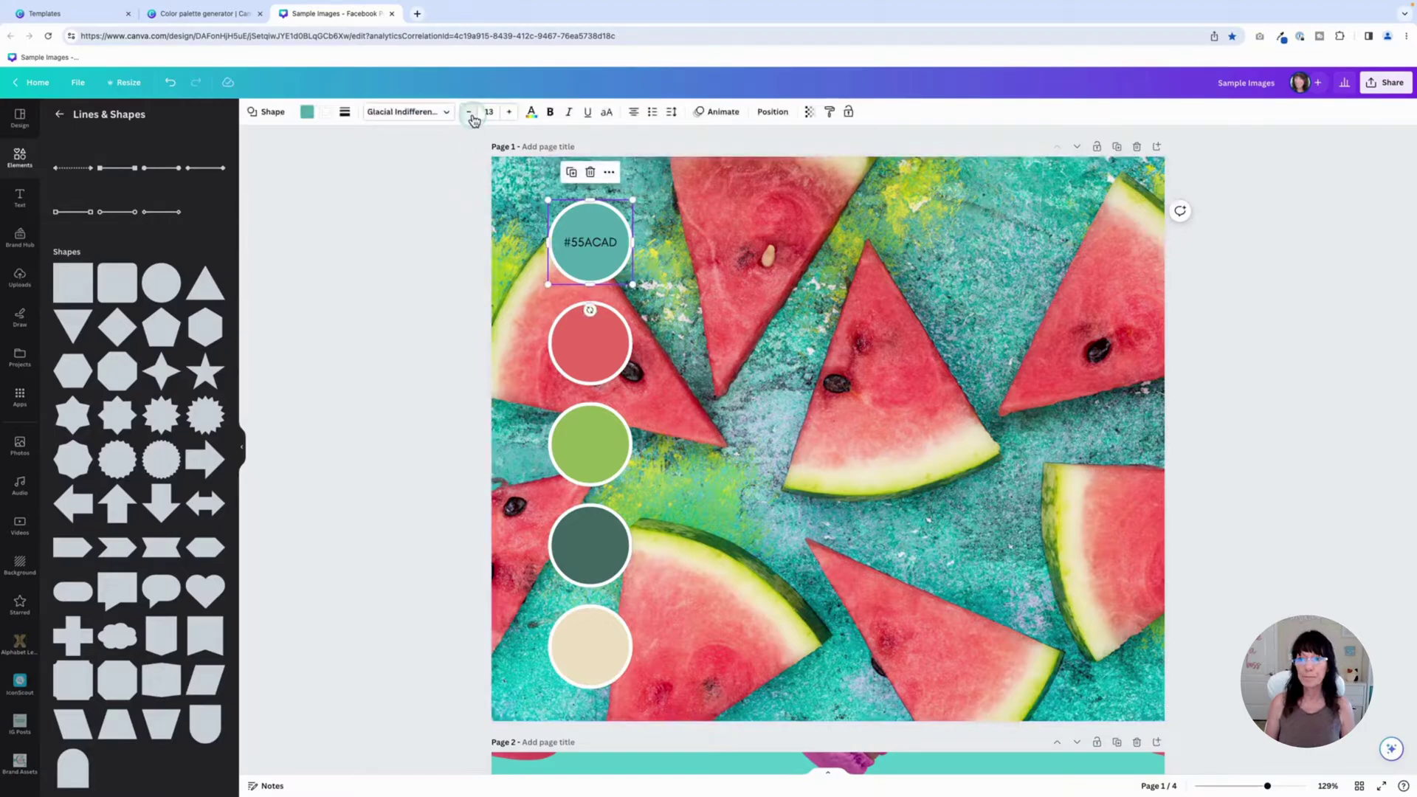
{"action": "left_click", "coordinate": [551, 114]}
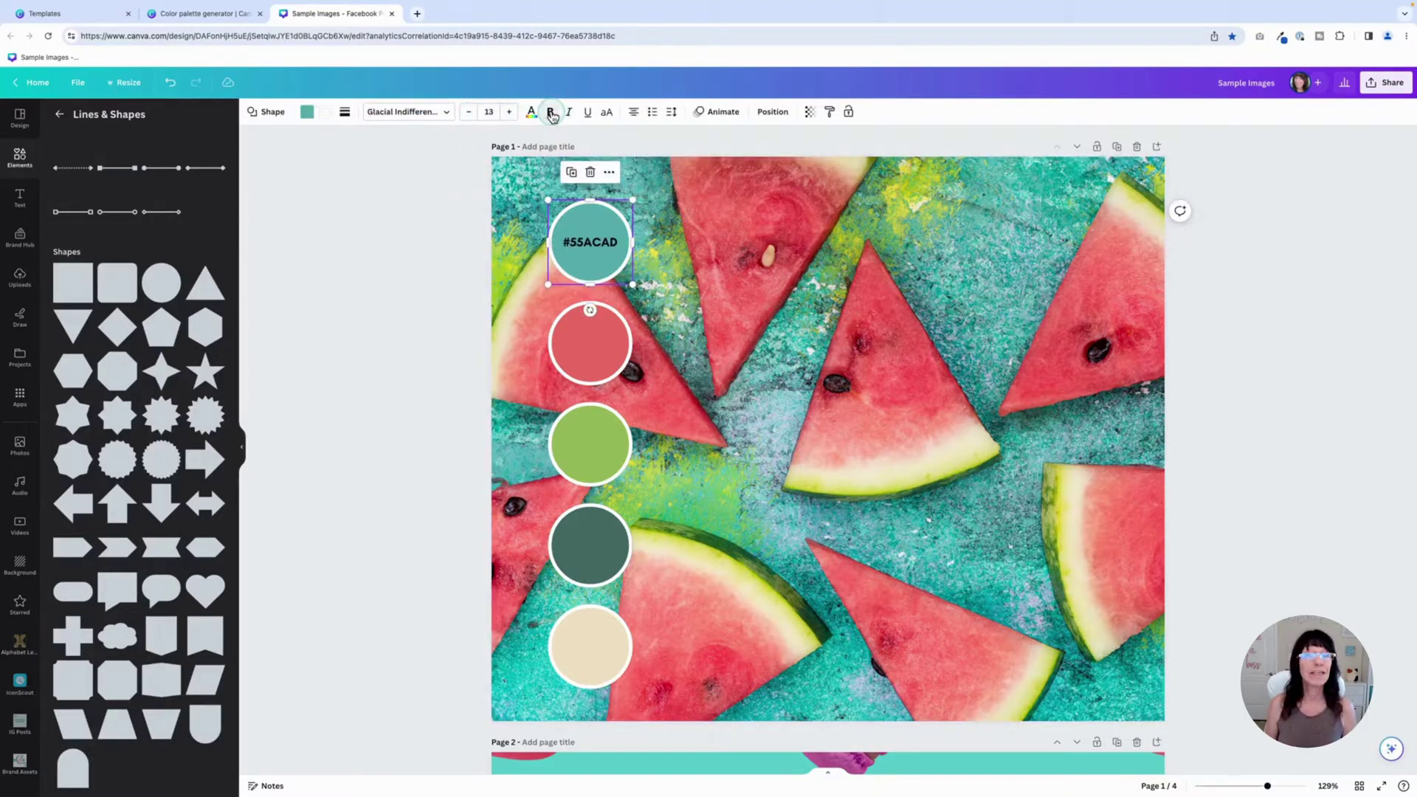
{"action": "left_click", "coordinate": [412, 113]}
{"action": "left_click", "coordinate": [117, 566]}
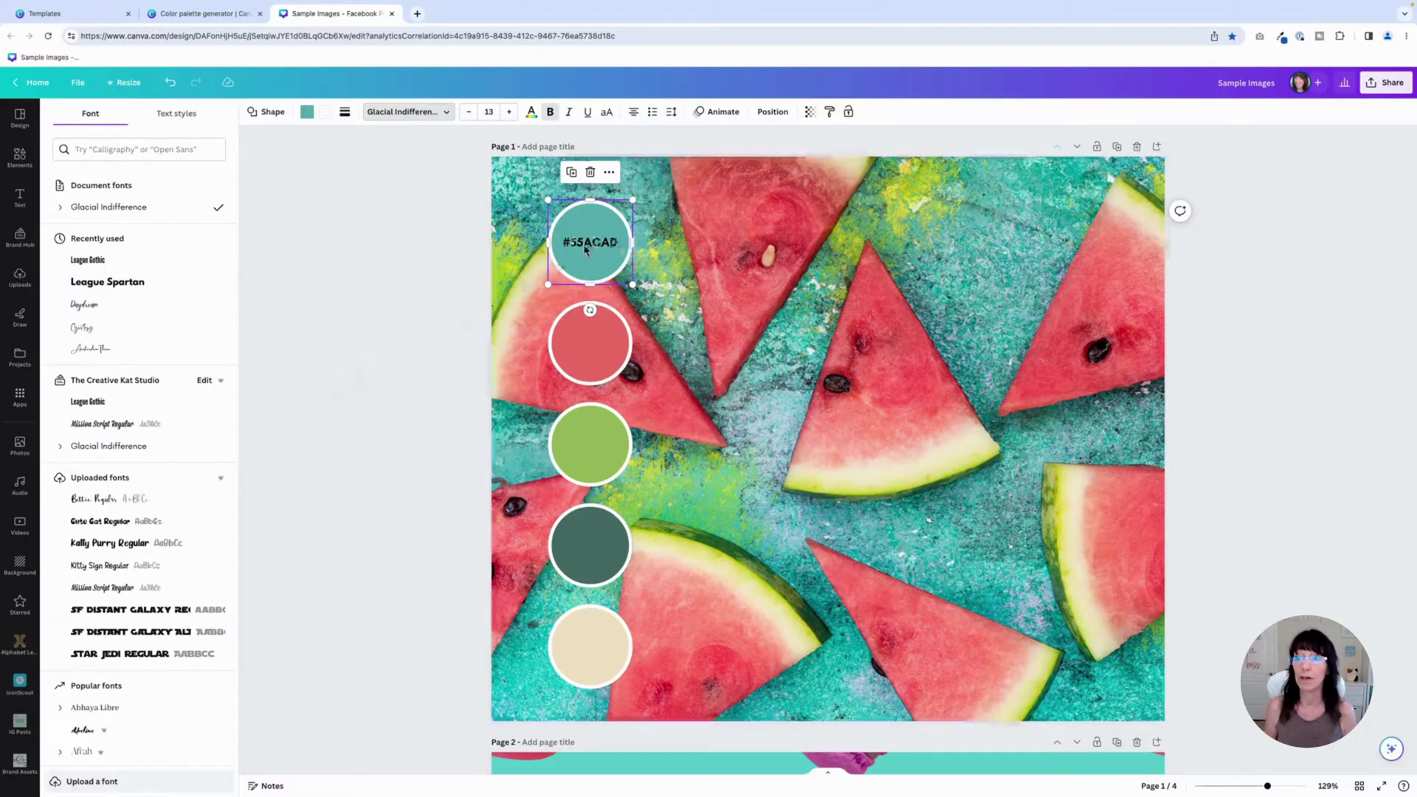
Label the red circle #E96B64 and the light green circle #94B957 with their hex codes
{"action": "left_click", "coordinate": [405, 304]}
{"action": "left_click", "coordinate": [579, 359]}
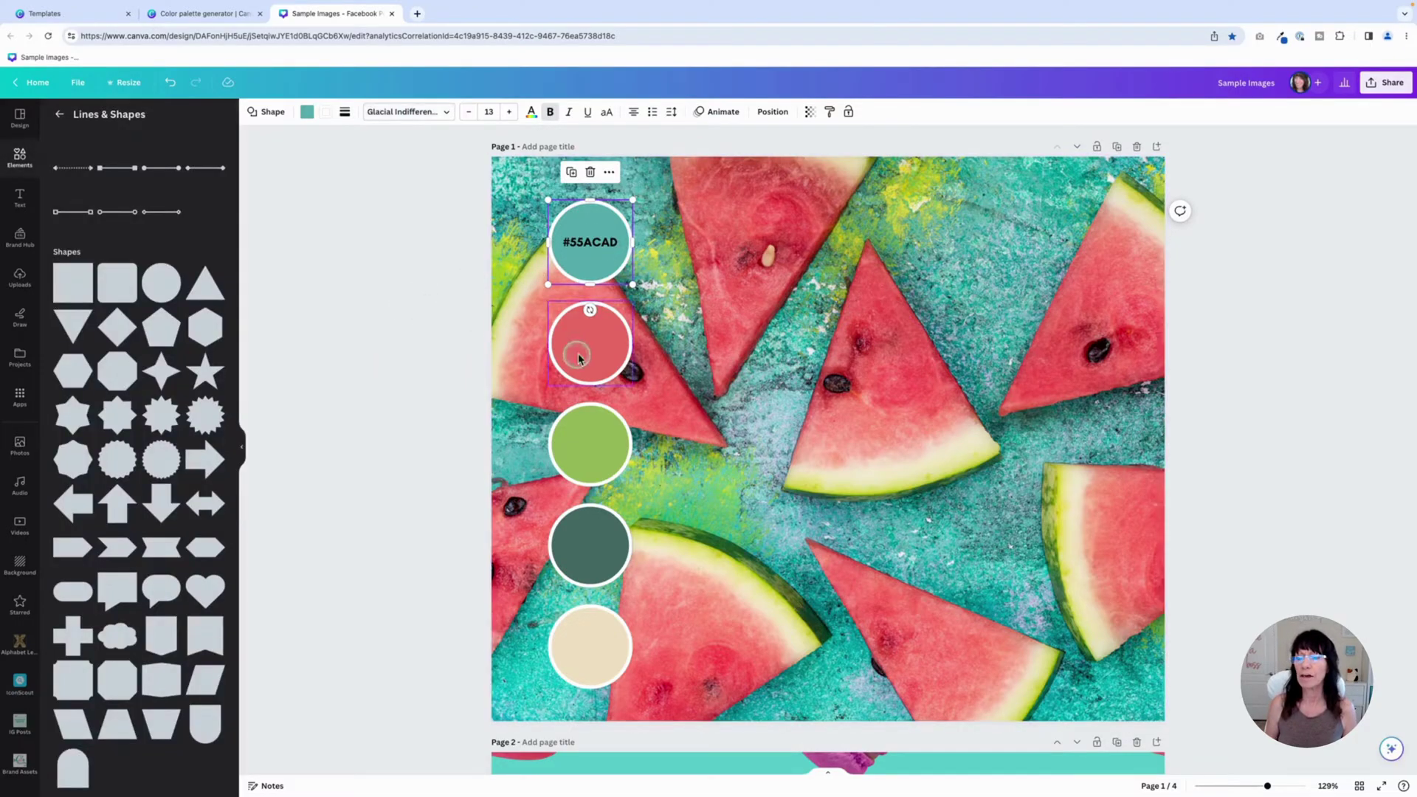
{"action": "left_click", "coordinate": [307, 112]}
{"action": "left_click", "coordinate": [64, 178]}
{"action": "key", "text": "ctrl+c"}
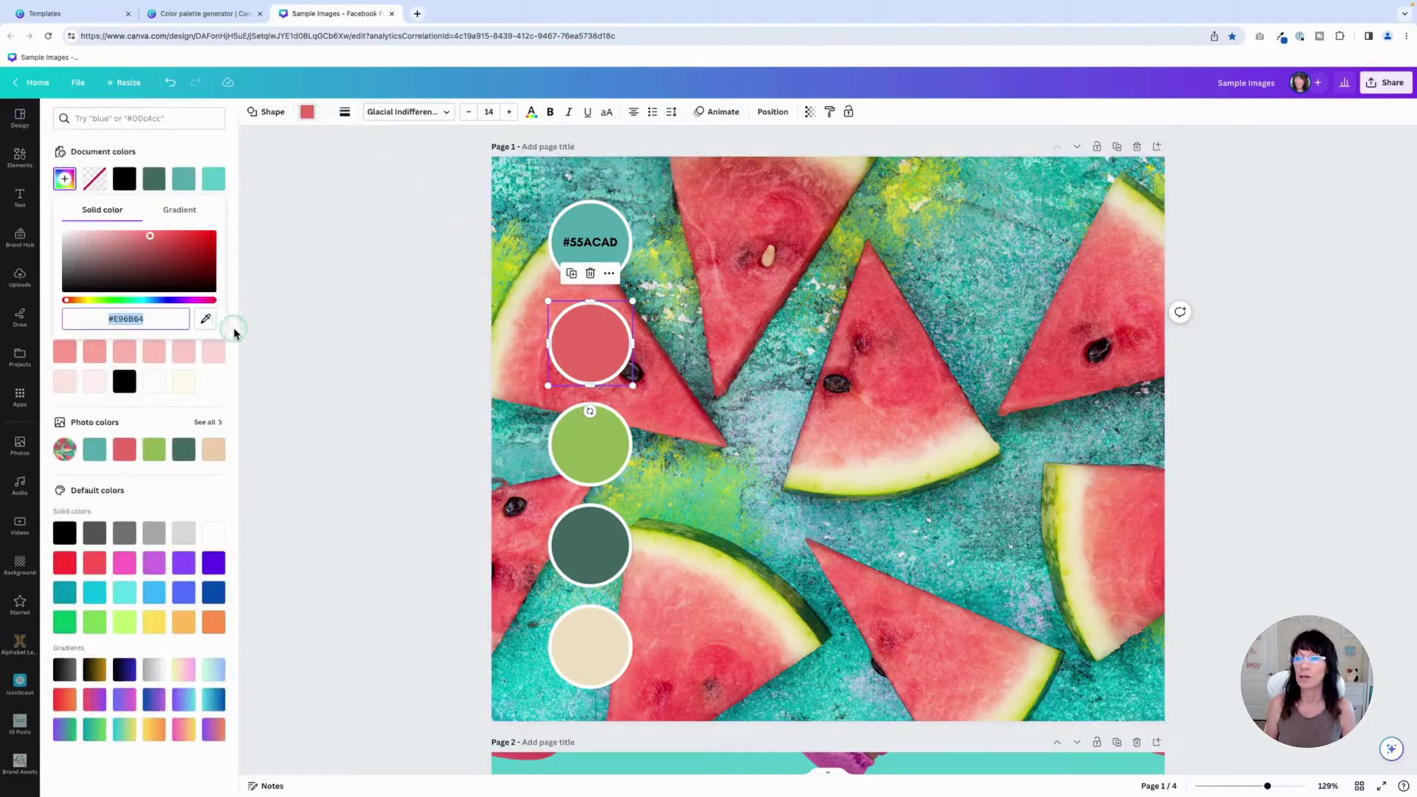
{"action": "double_click", "coordinate": [608, 352]}
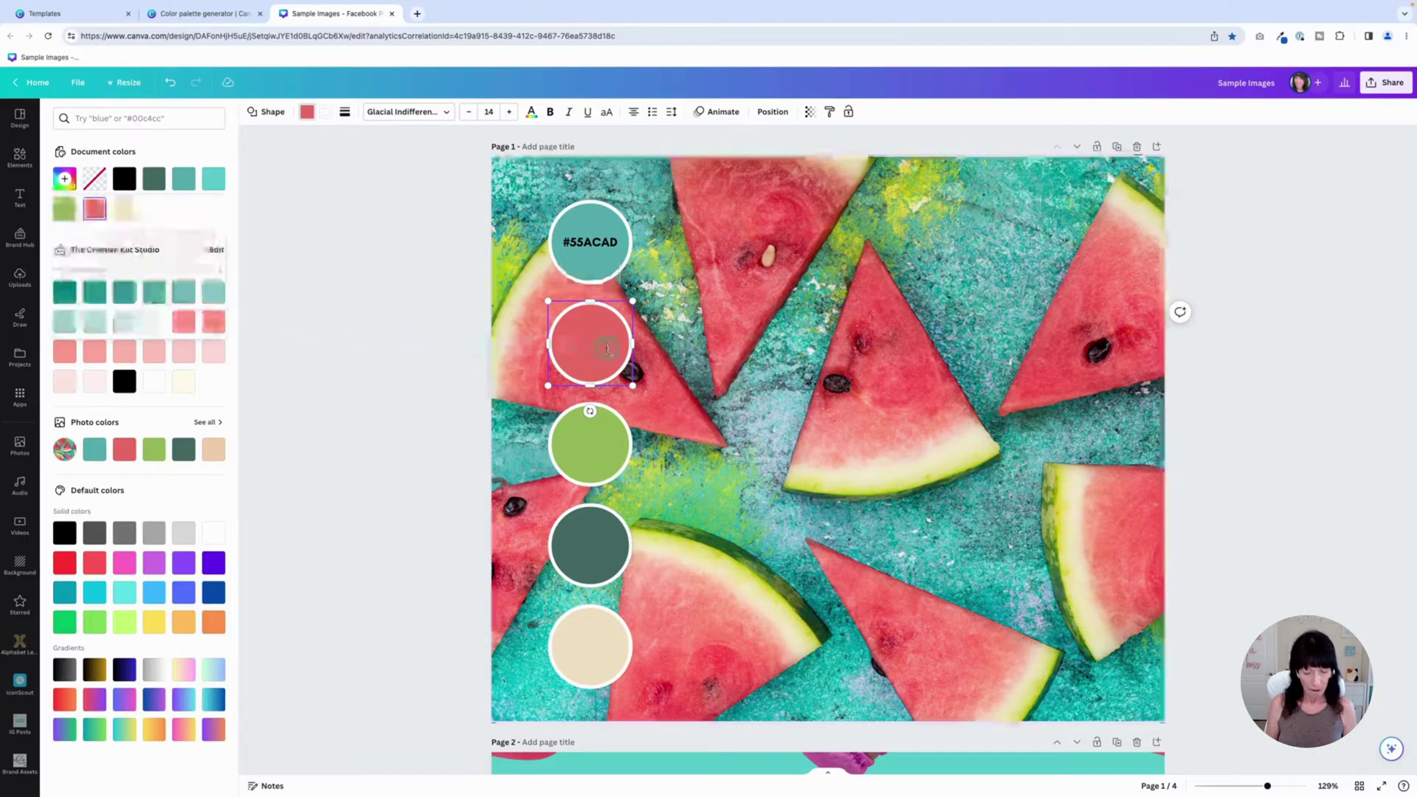
{"action": "key", "text": "ctrl+v"}
{"action": "left_click", "coordinate": [584, 461]}
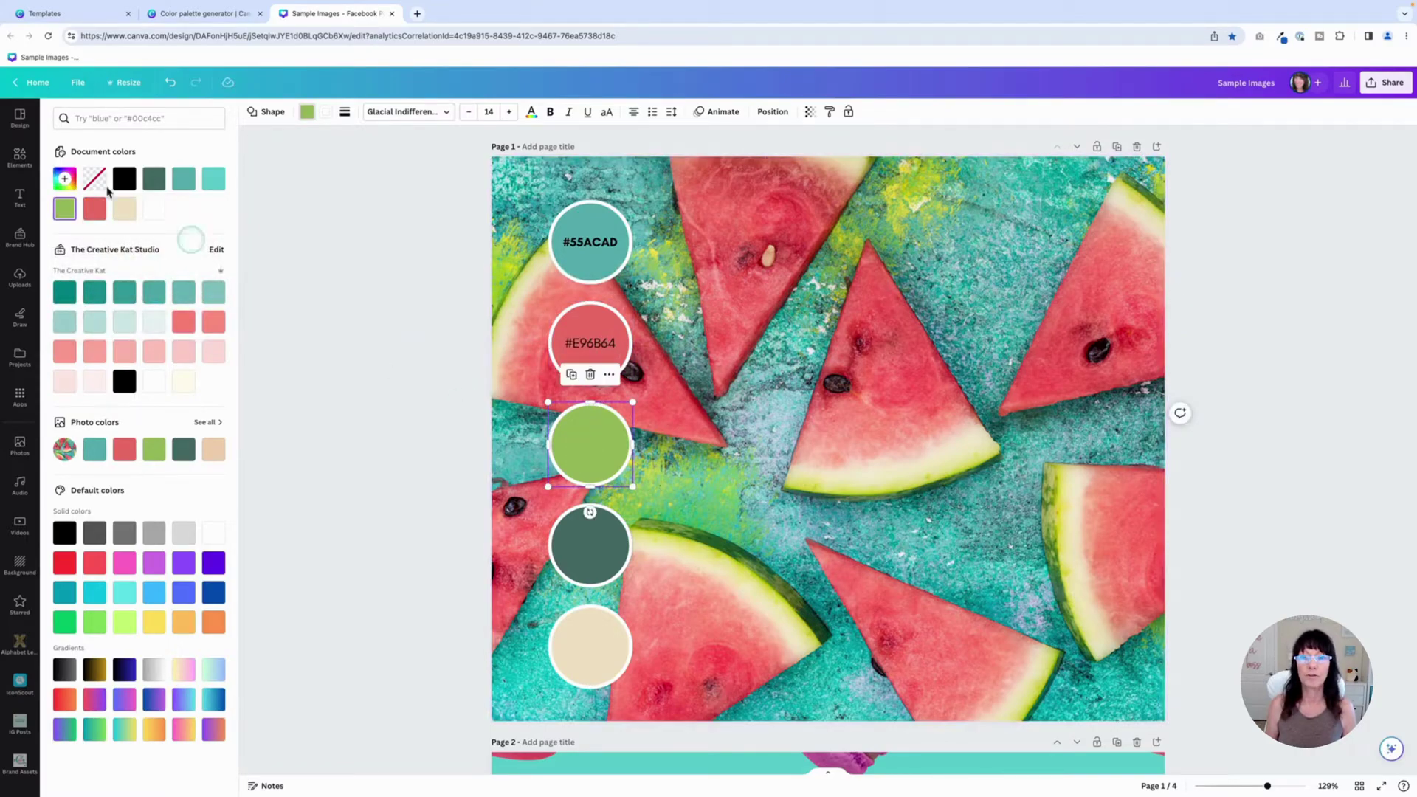
{"action": "left_click", "coordinate": [65, 180]}
{"action": "key", "text": "ctrl+c"}
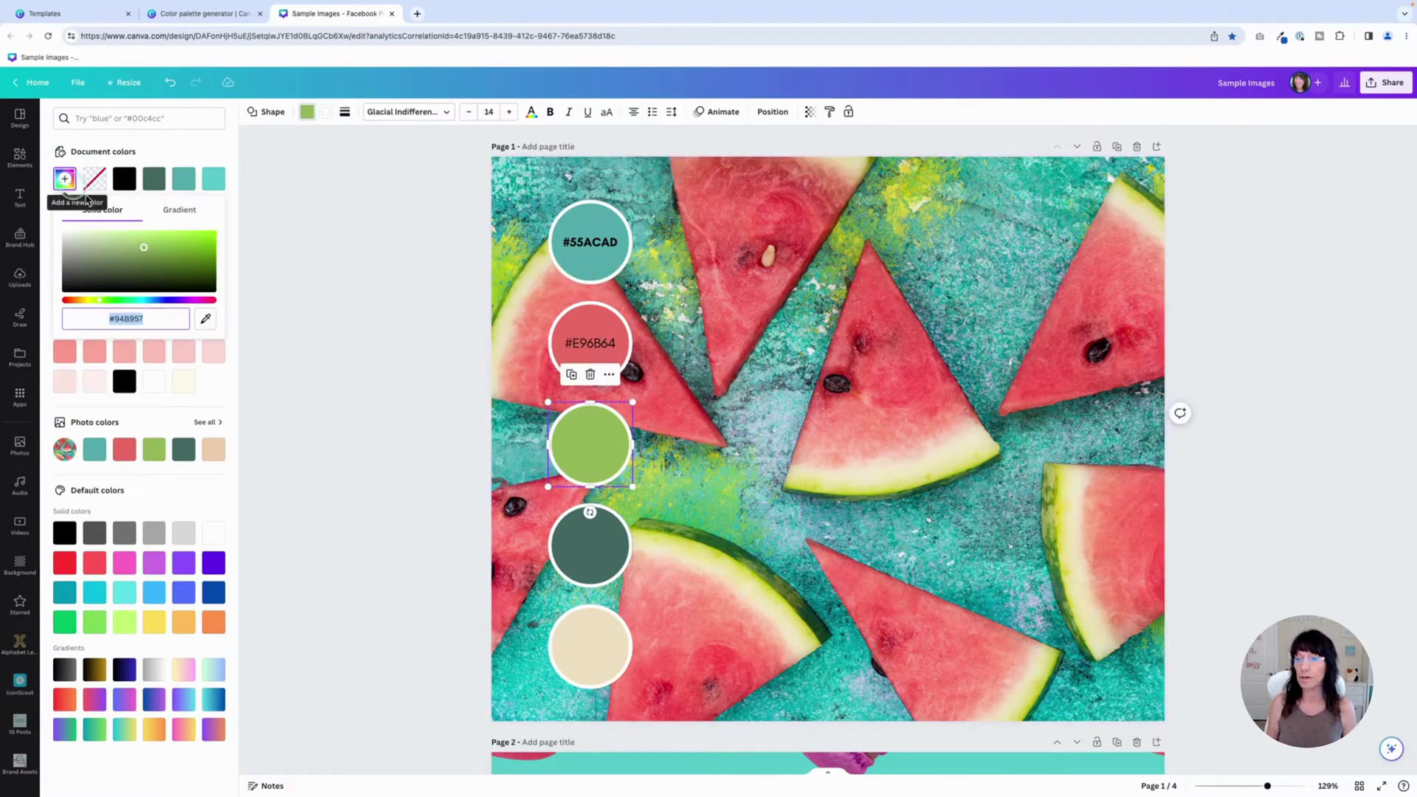
{"action": "left_click", "coordinate": [587, 428]}
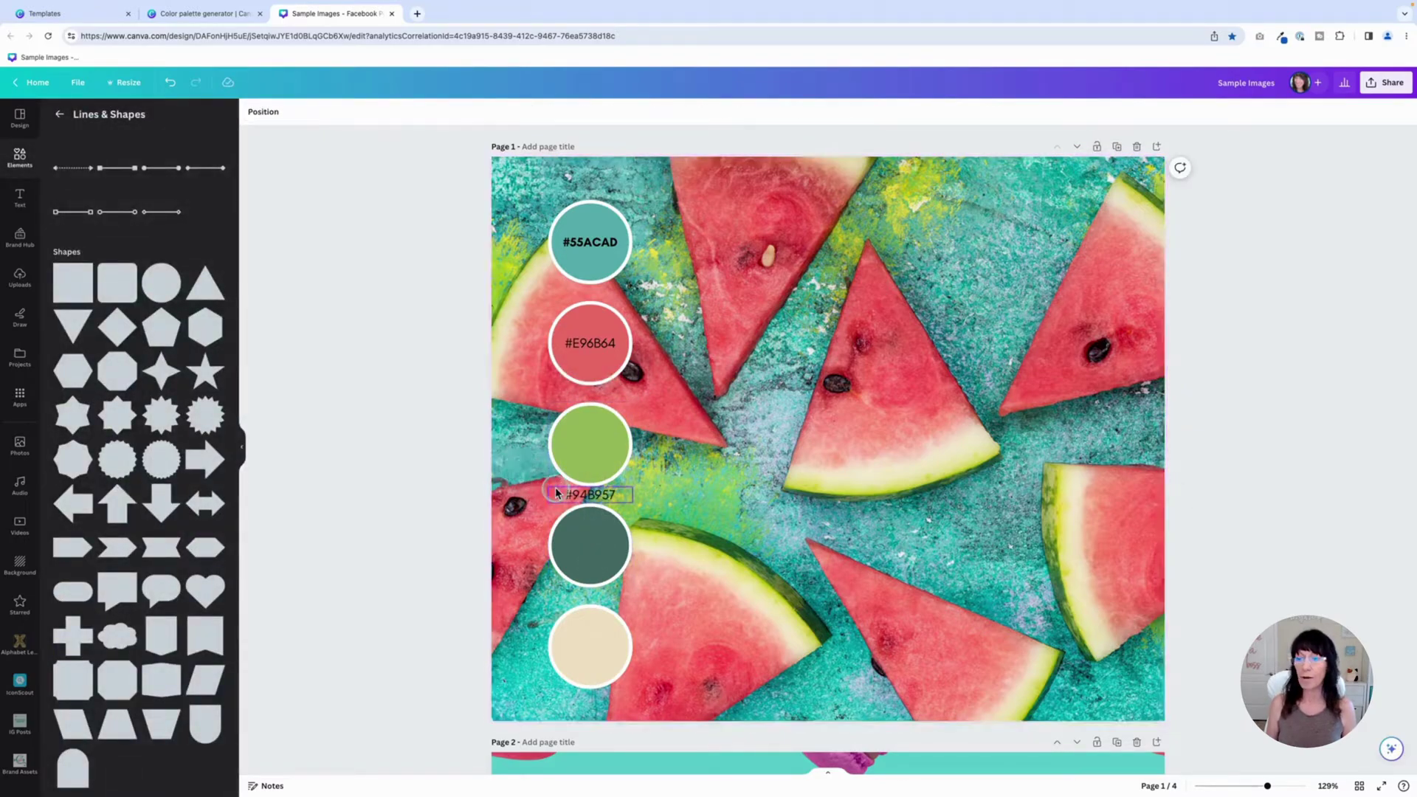
{"action": "key", "text": "ctrl+z"}
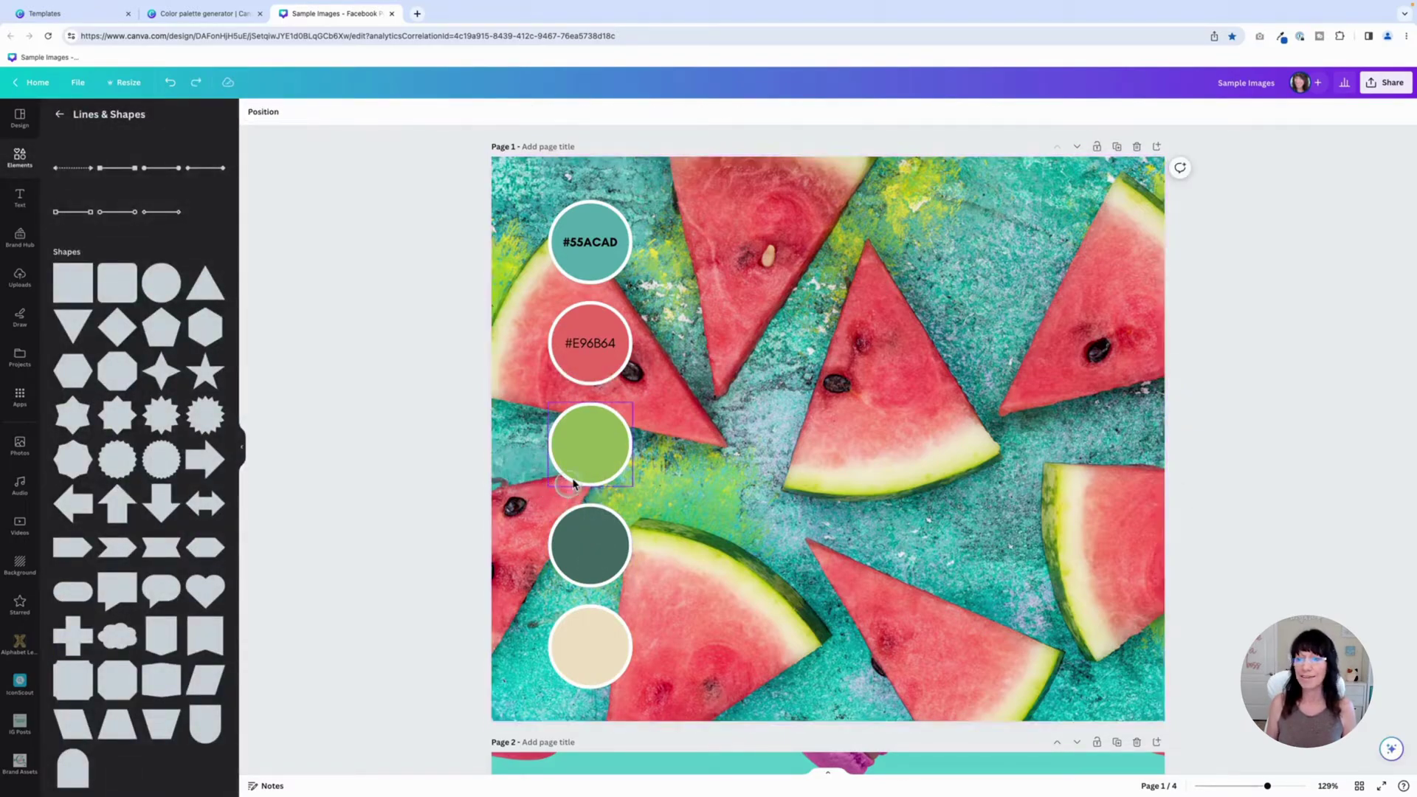
{"action": "double_click", "coordinate": [608, 459]}
{"action": "key", "text": "ctrl+v"}
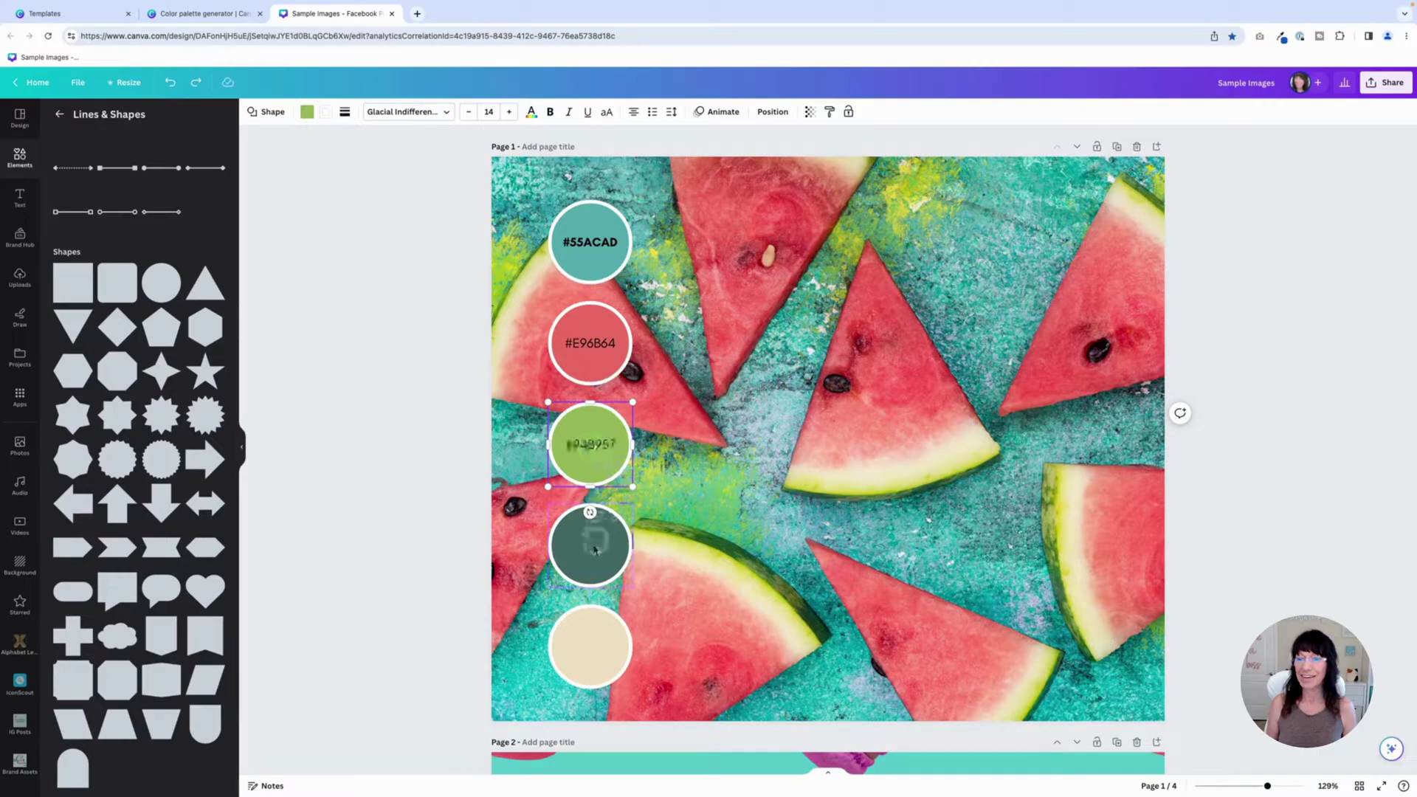
Label the dark green circle #436962 and the beige circle #F0E1C3
{"action": "left_click", "coordinate": [591, 546]}
{"action": "left_click", "coordinate": [307, 113]}
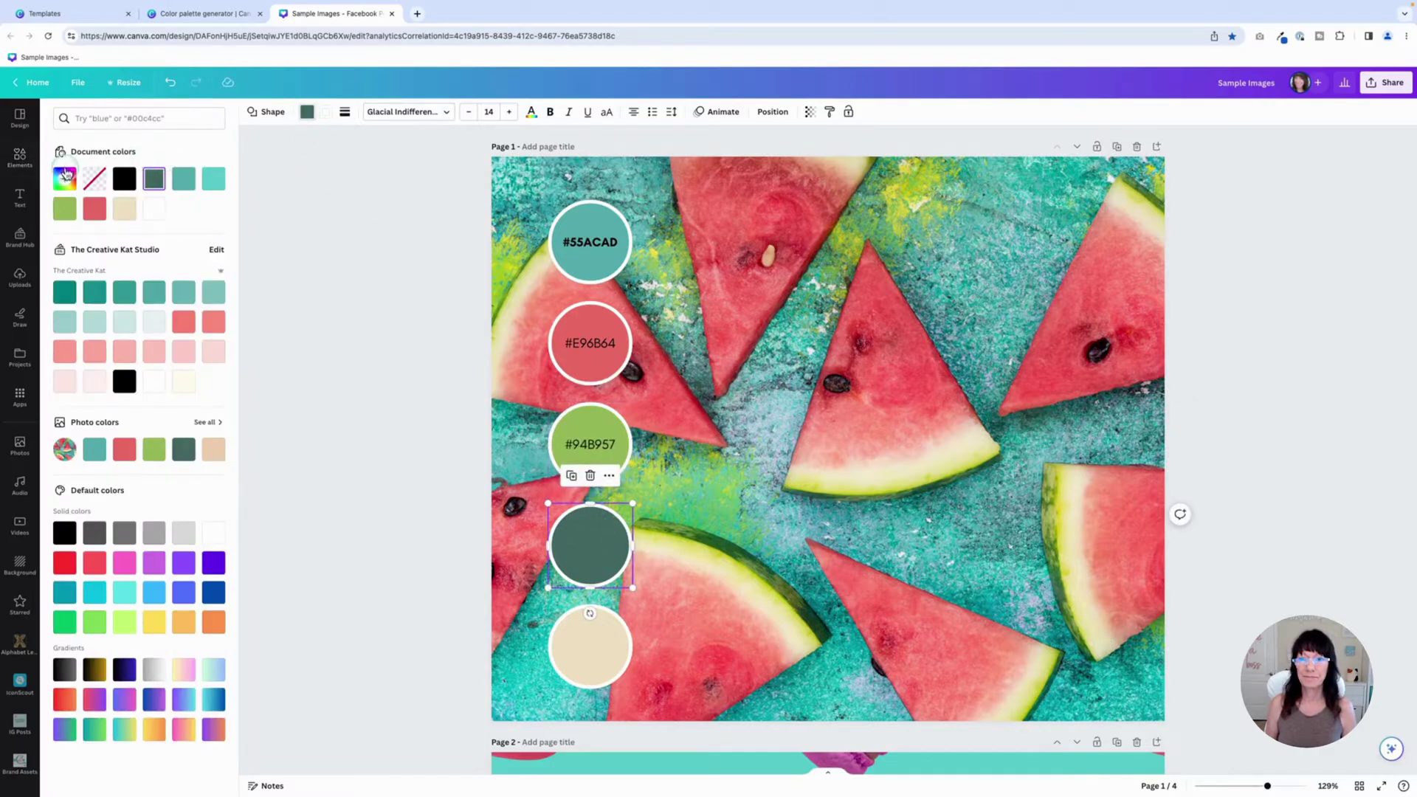
{"action": "left_click", "coordinate": [64, 179]}
{"action": "key", "text": "ctrl+c"}
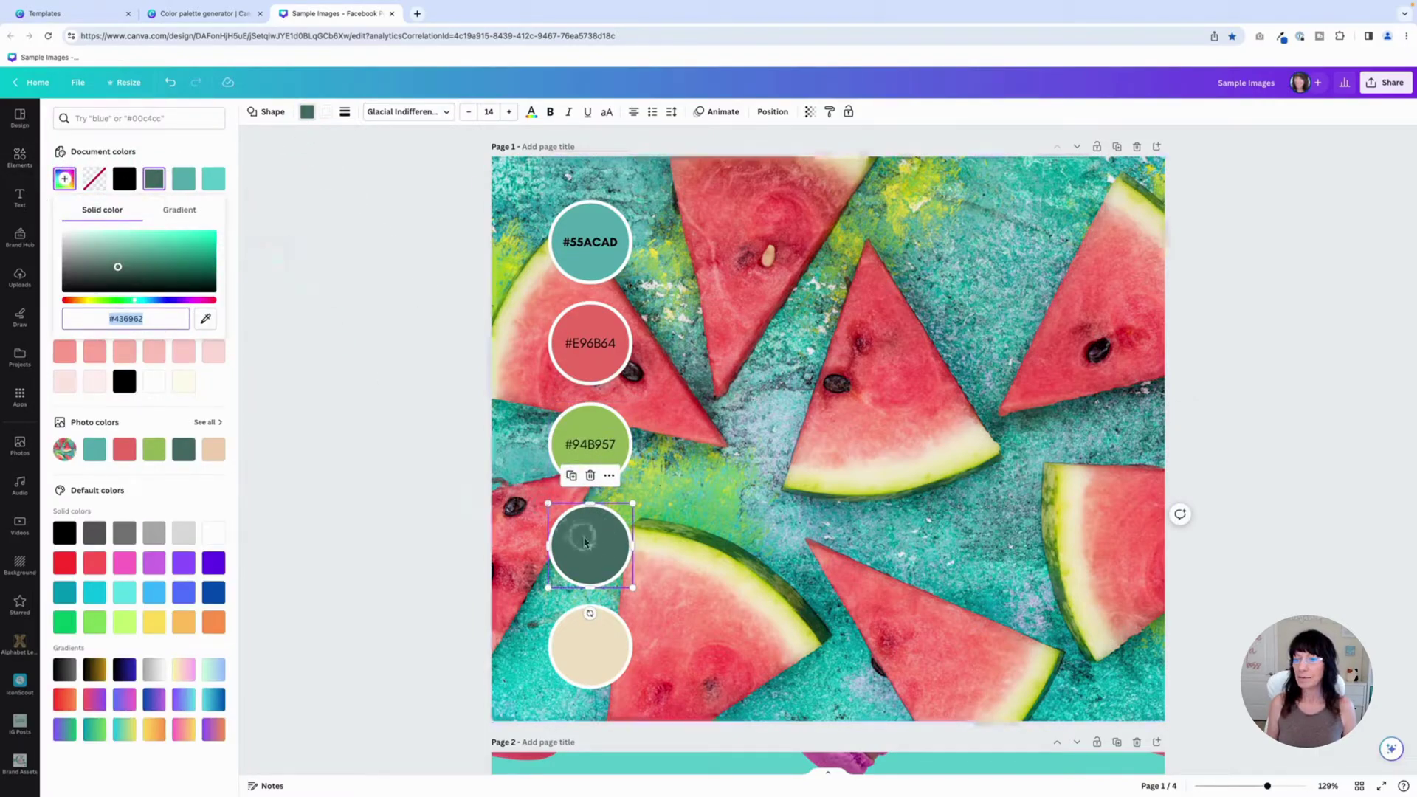
{"action": "double_click", "coordinate": [597, 550]}
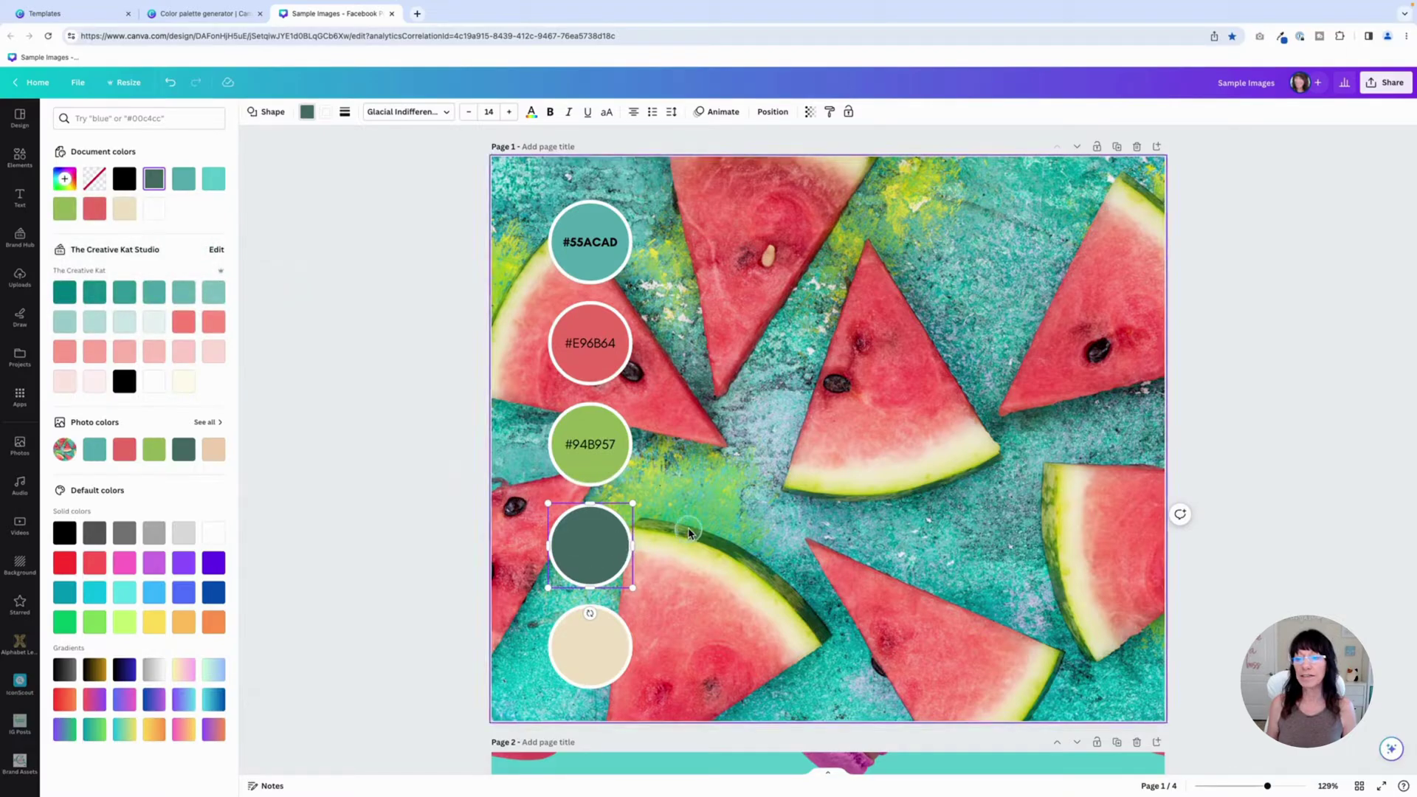
{"action": "key", "text": "ctrl+v"}
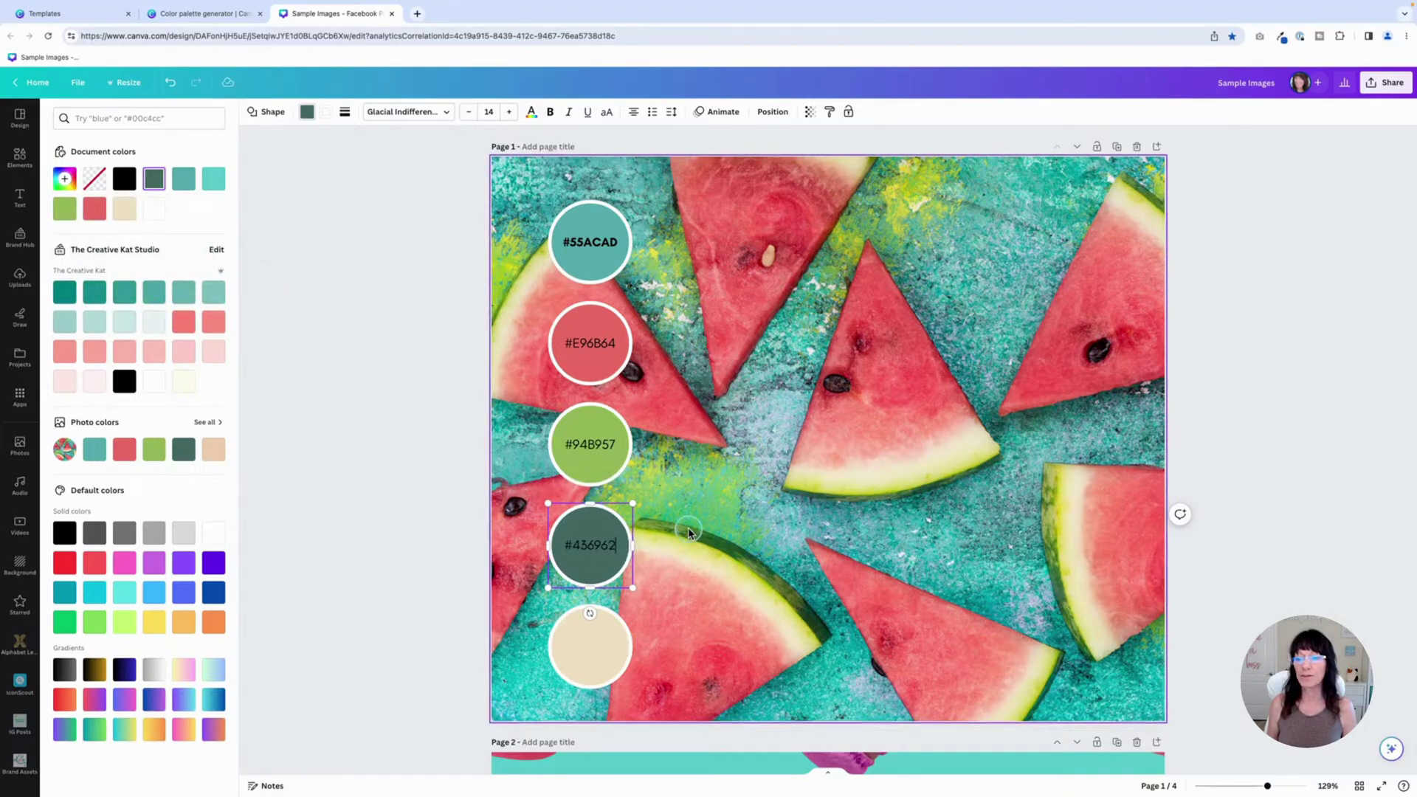
{"action": "left_click", "coordinate": [598, 645]}
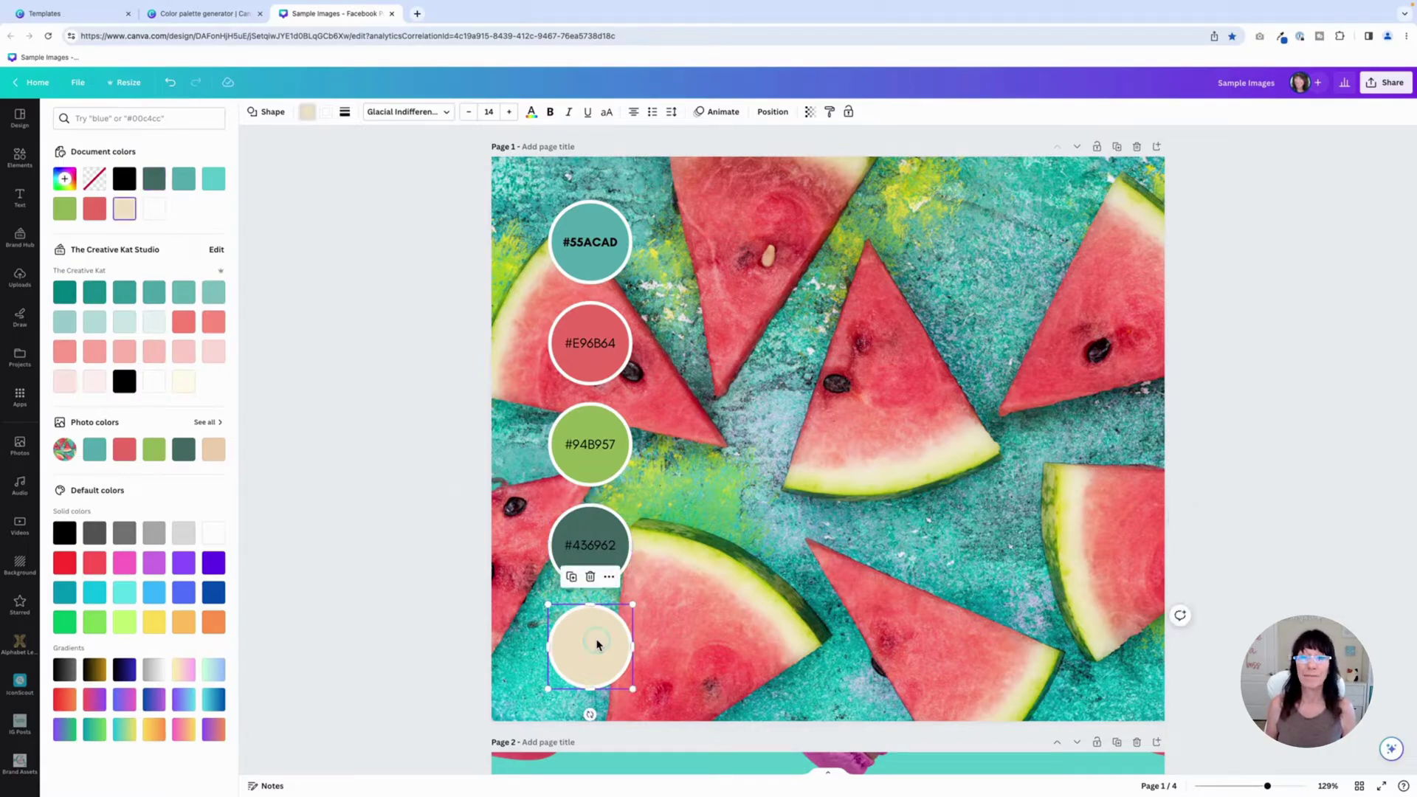
{"action": "left_click", "coordinate": [65, 179]}
{"action": "key", "text": "ctrl+c"}
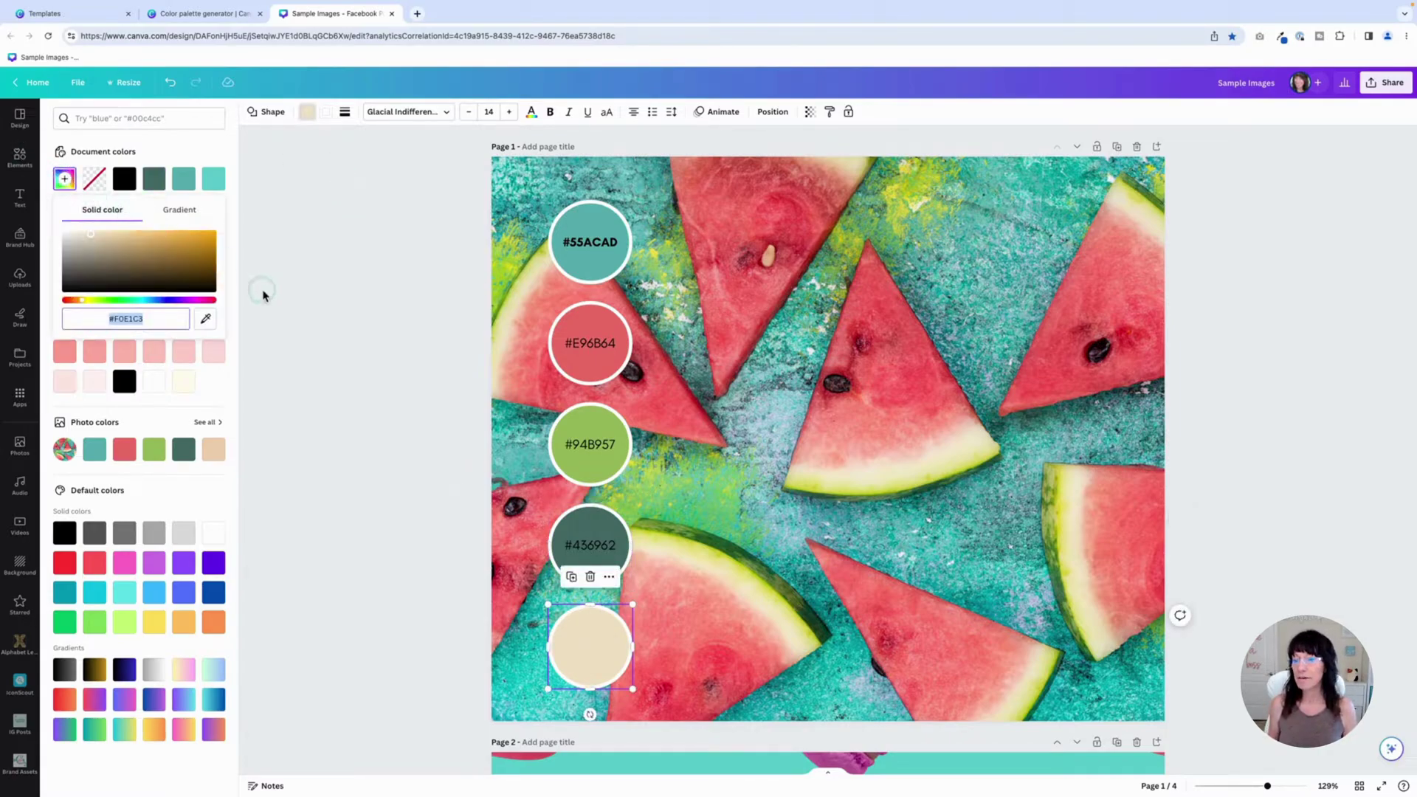
{"action": "double_click", "coordinate": [588, 651]}
{"action": "key", "text": "ctrl+v"}
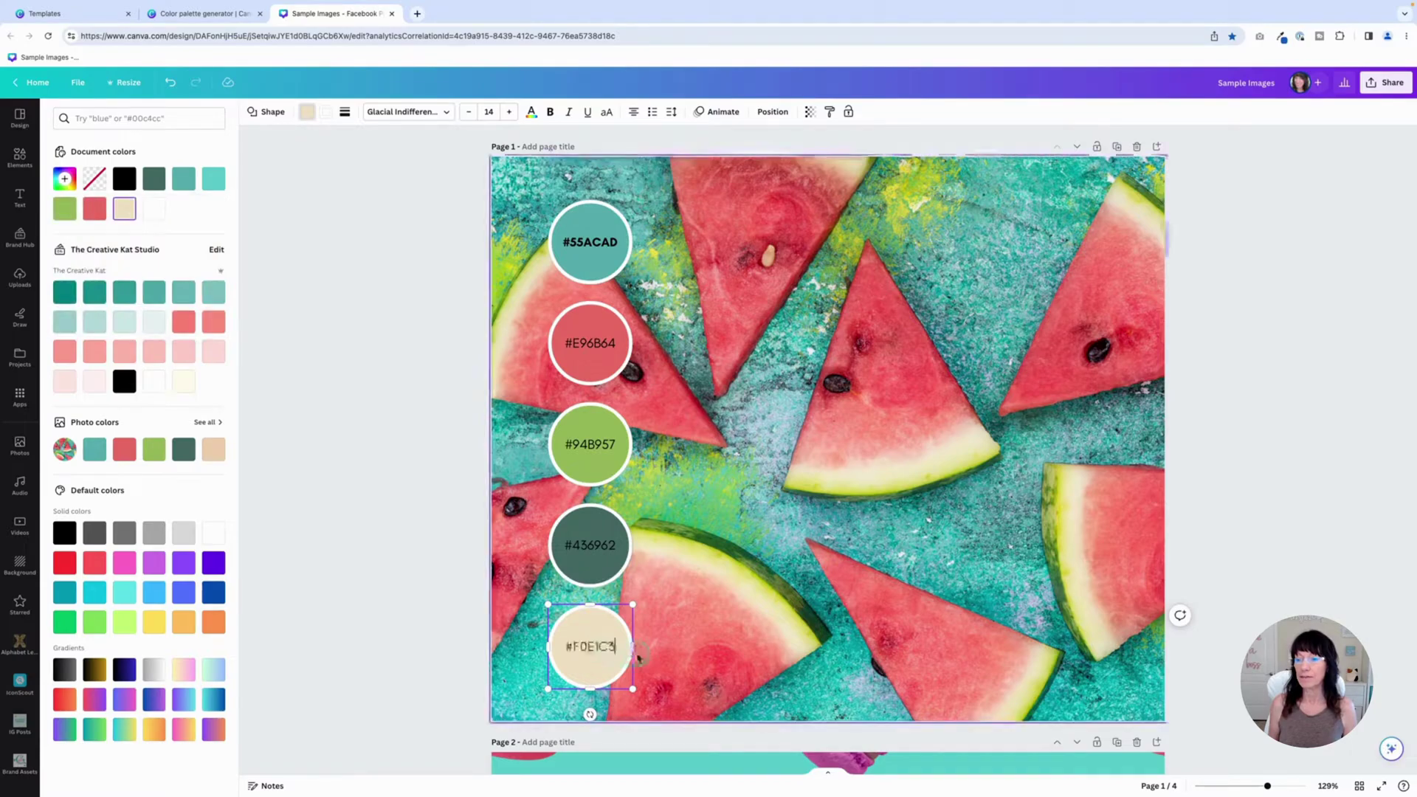
{"action": "key", "text": "Escape"}
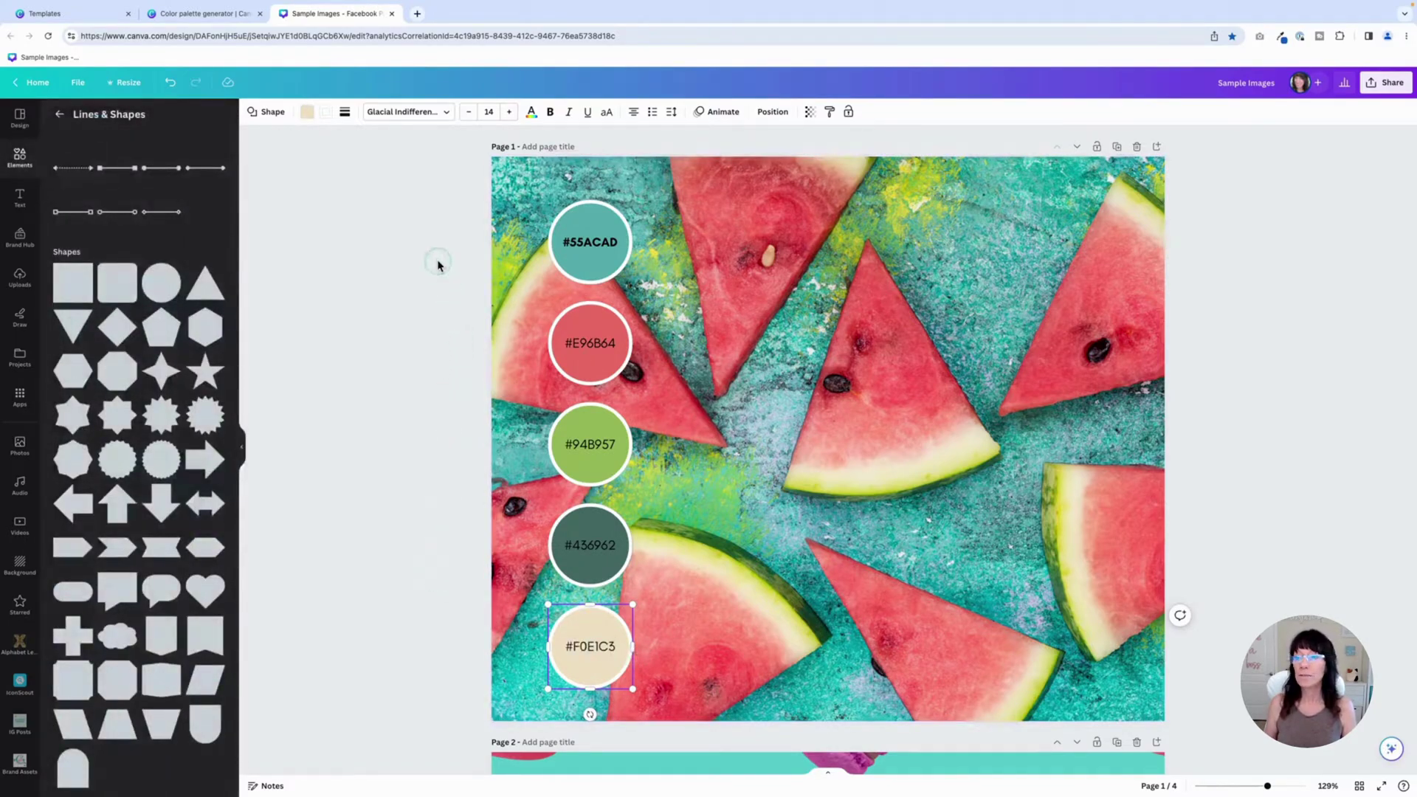
Set all five circle hex labels to bold size 12
{"action": "left_click_drag", "start_coordinate": [429, 216], "coordinate": [663, 690]}
{"action": "left_click", "coordinate": [485, 111]}
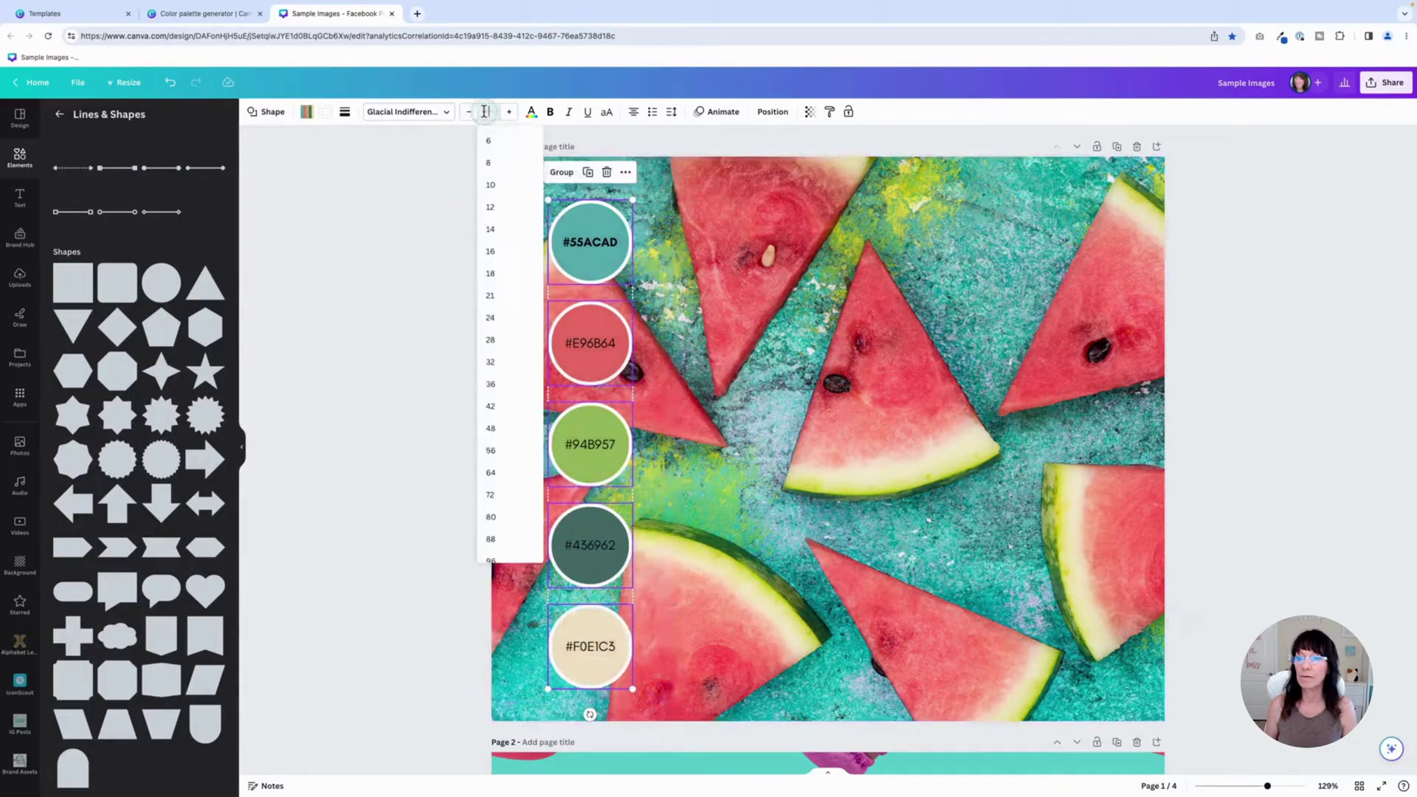
{"action": "left_click", "coordinate": [489, 207]}
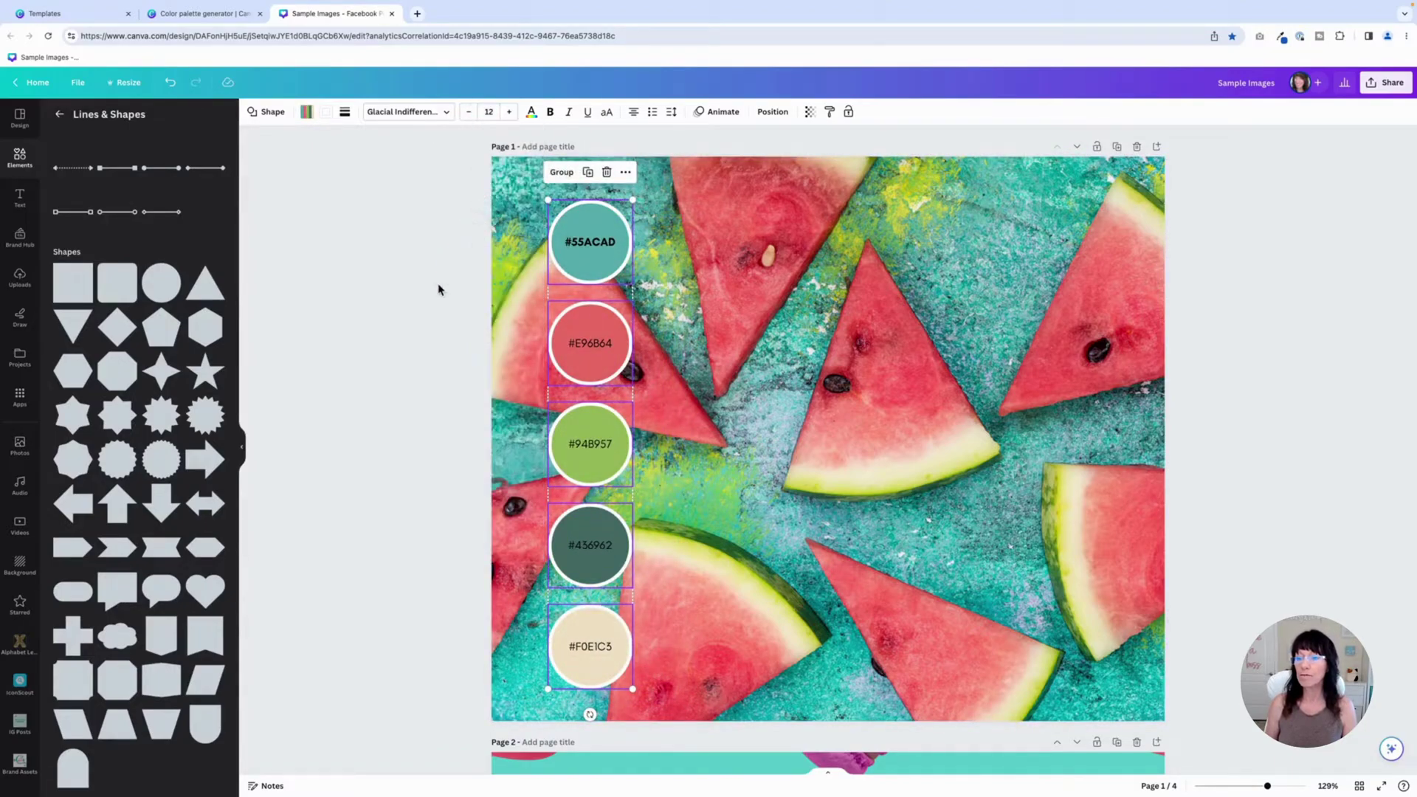
{"action": "left_click", "coordinate": [550, 112]}
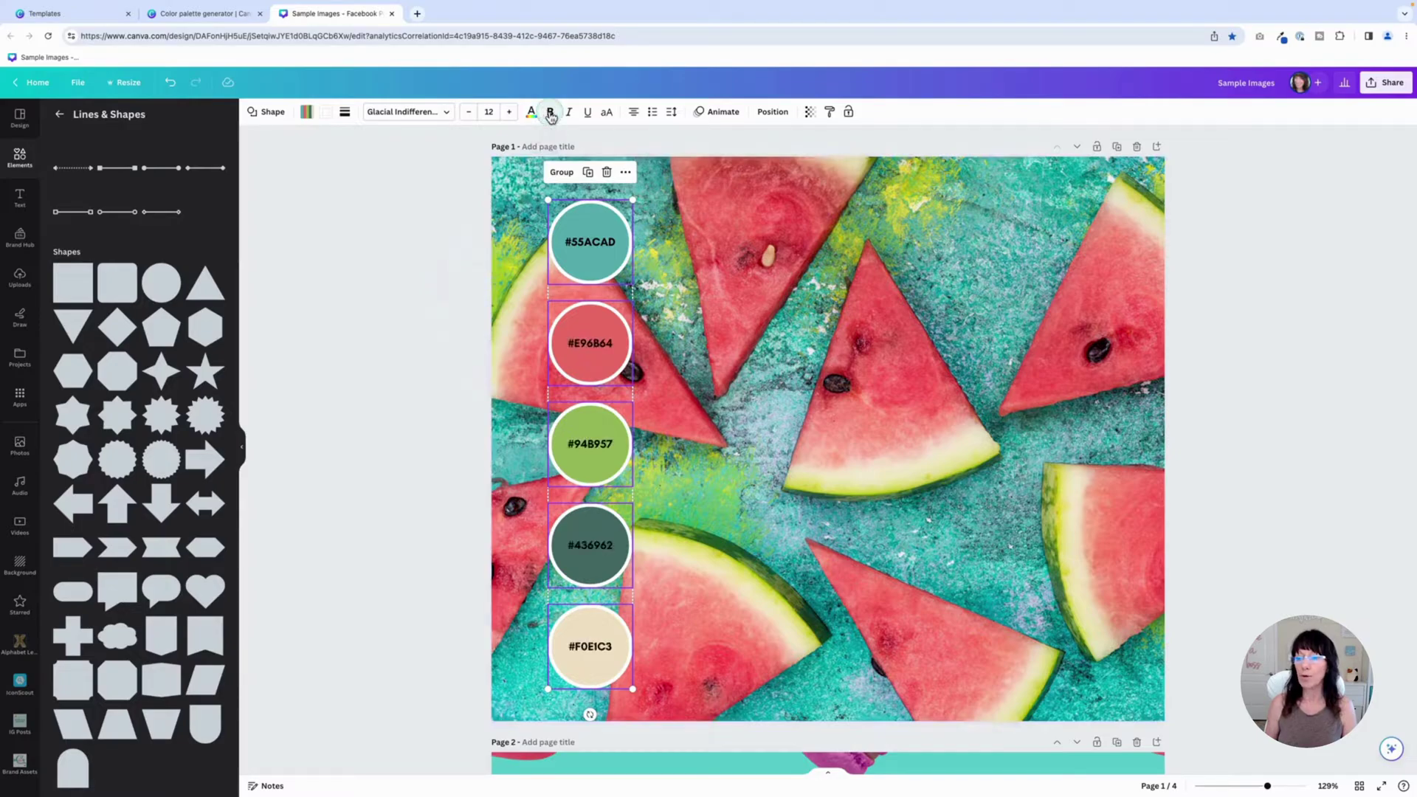
{"action": "left_click", "coordinate": [370, 399]}
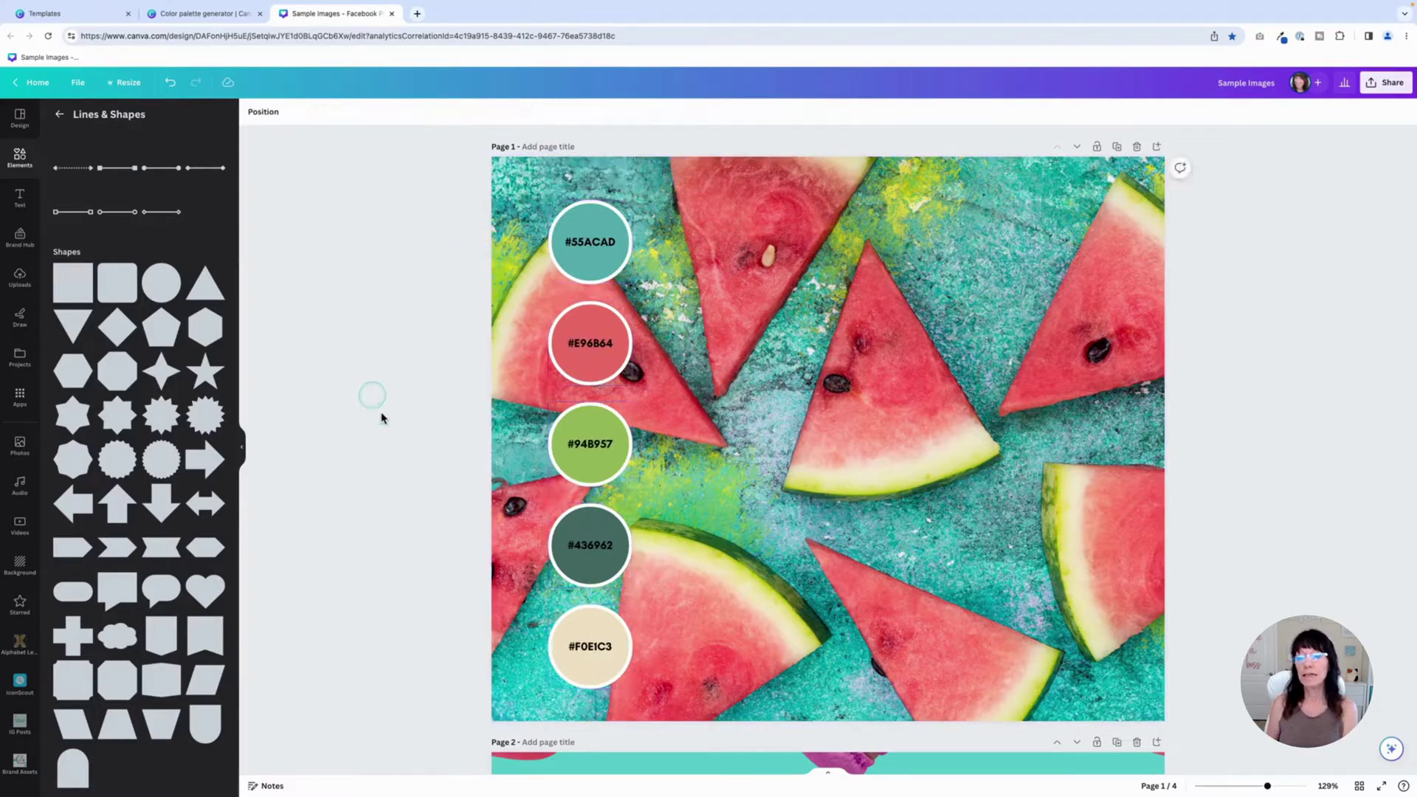
Make the #436962 label on the dark green circle white
{"action": "left_click", "coordinate": [589, 554]}
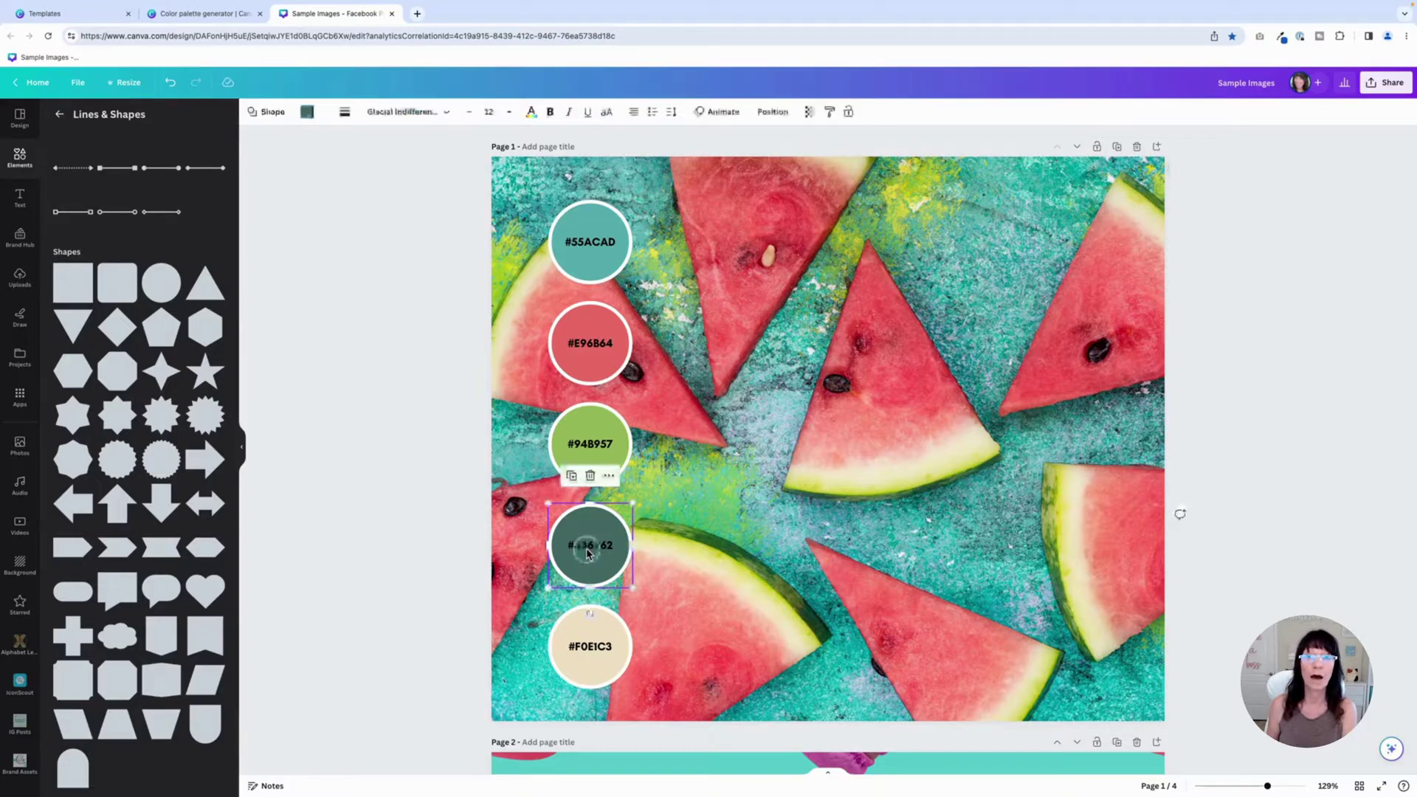
{"action": "left_click", "coordinate": [610, 574]}
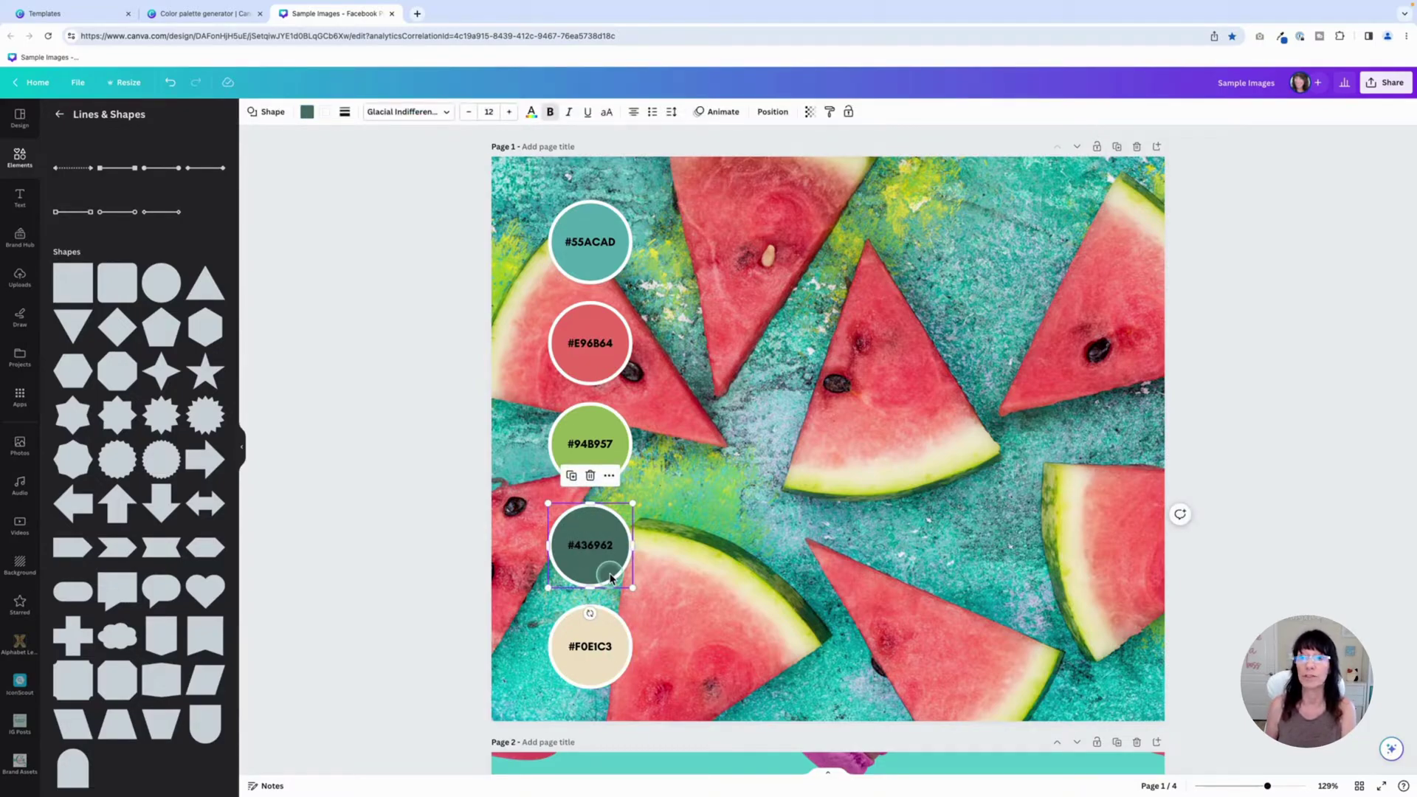
{"action": "left_click", "coordinate": [457, 110]}
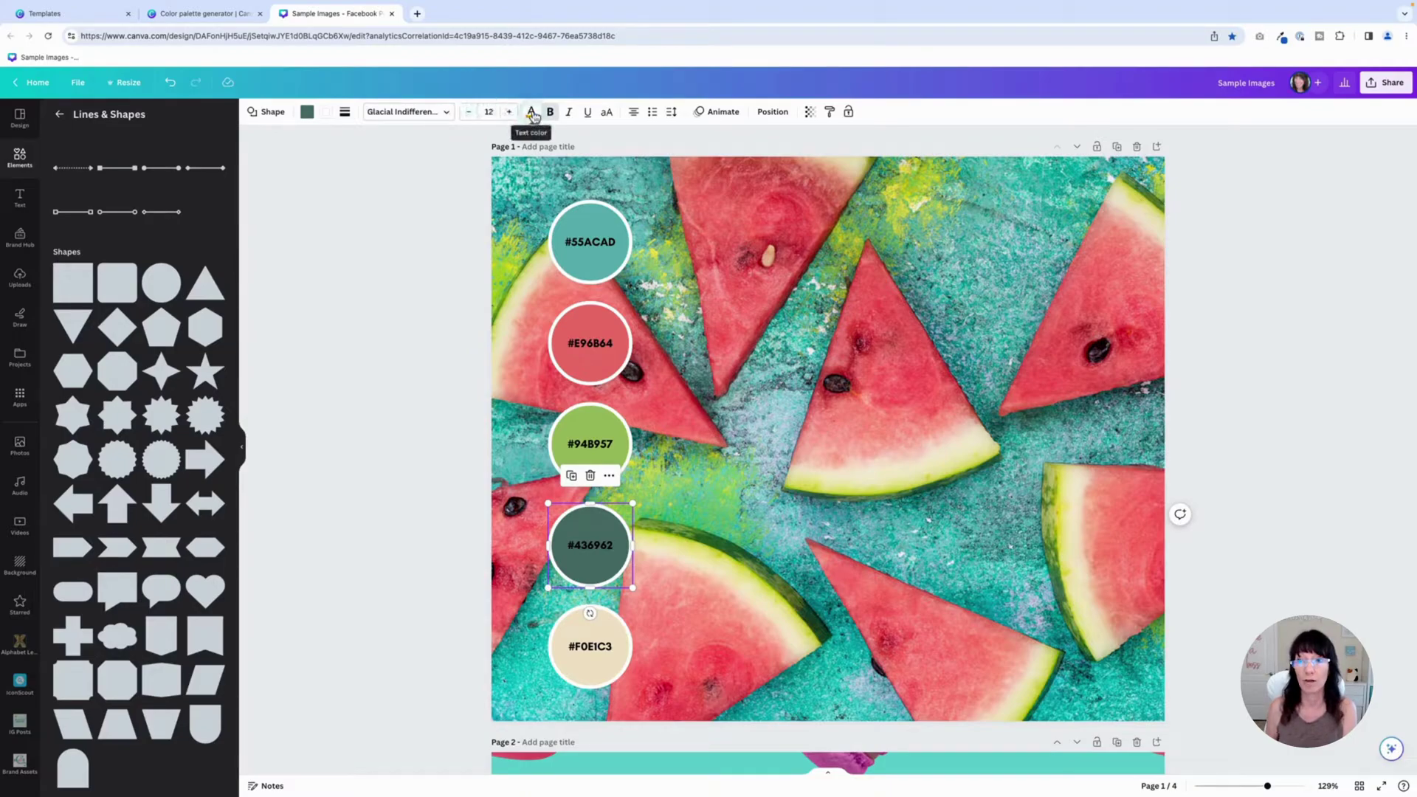
{"action": "left_click", "coordinate": [305, 112]}
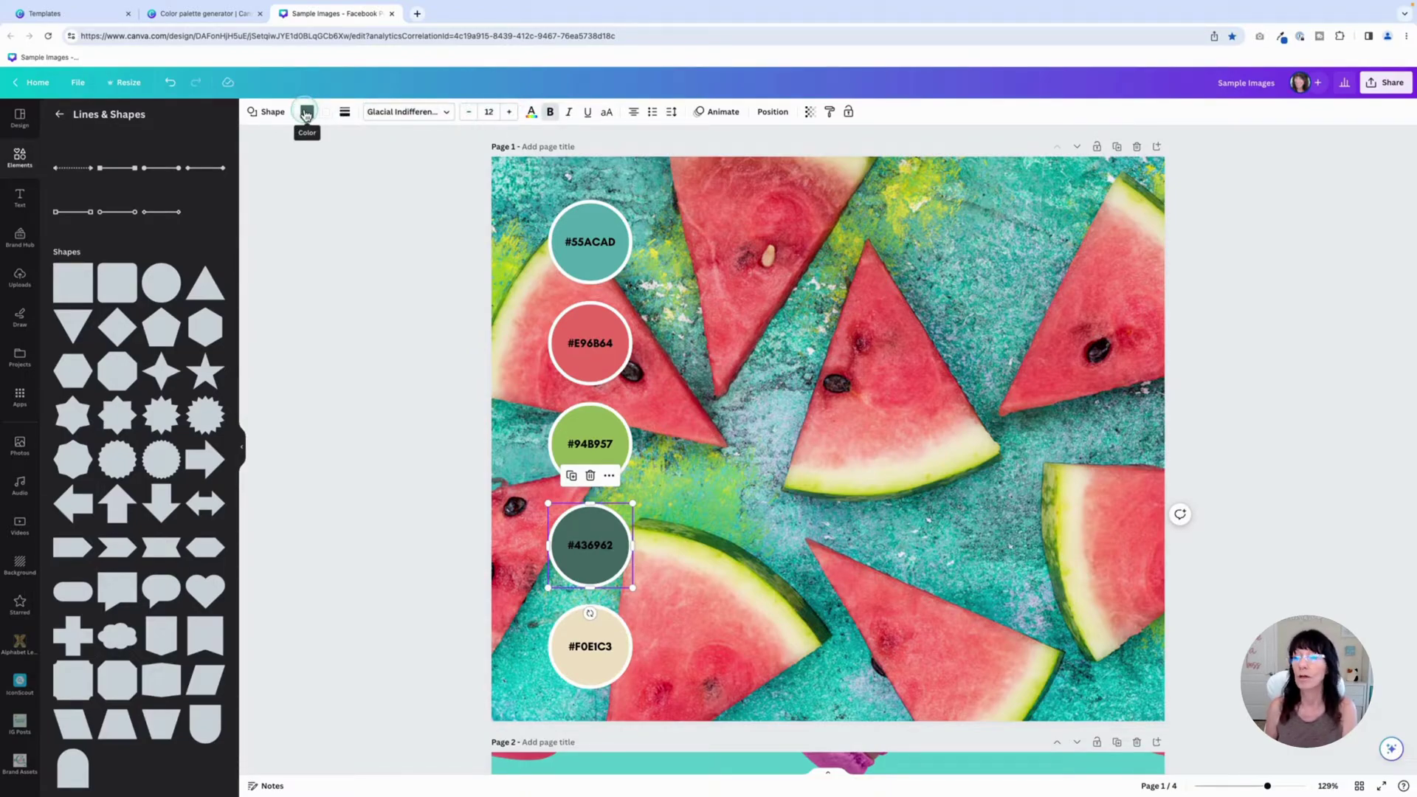
{"action": "left_click", "coordinate": [531, 114]}
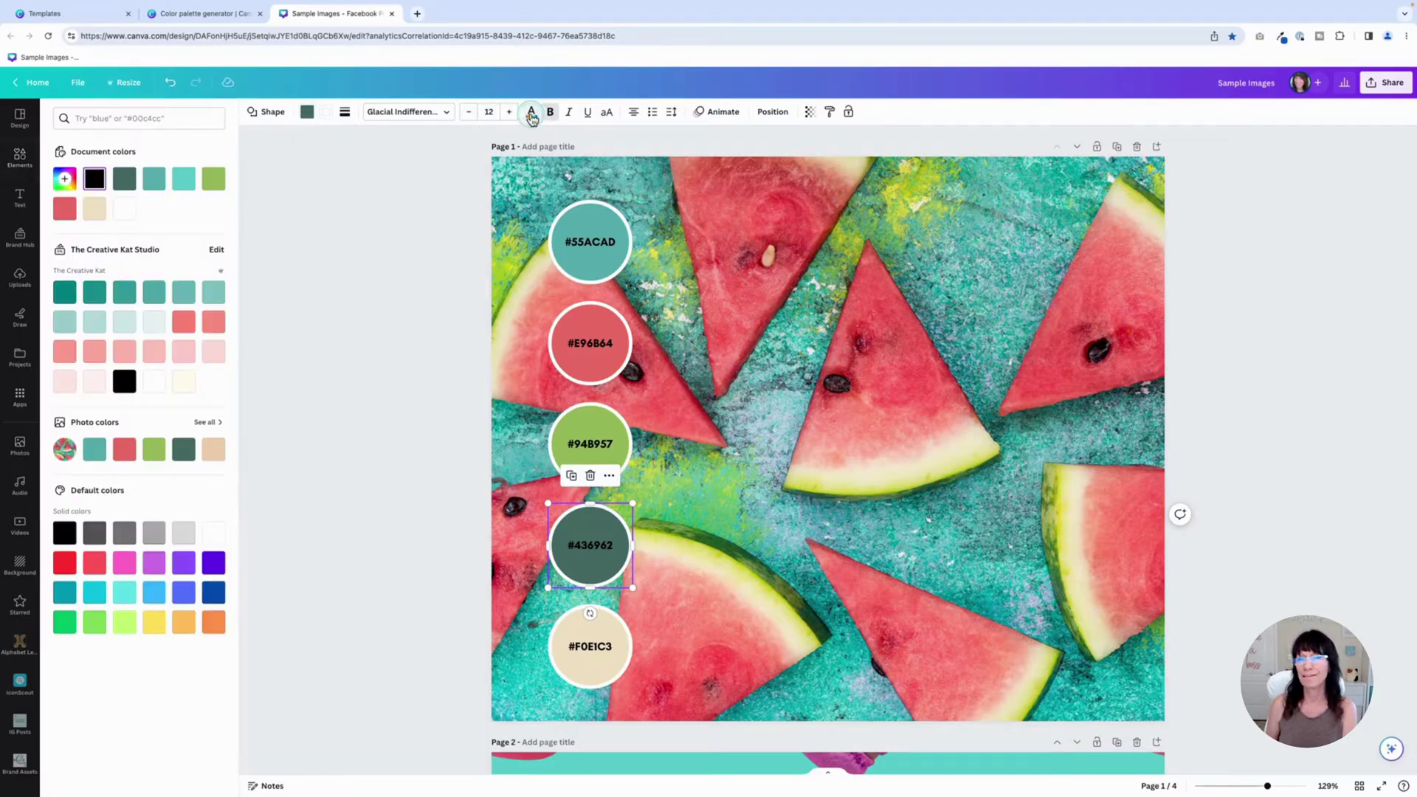
{"action": "left_click", "coordinate": [125, 209]}
{"action": "left_click", "coordinate": [349, 357]}
{"action": "left_click", "coordinate": [350, 357]}
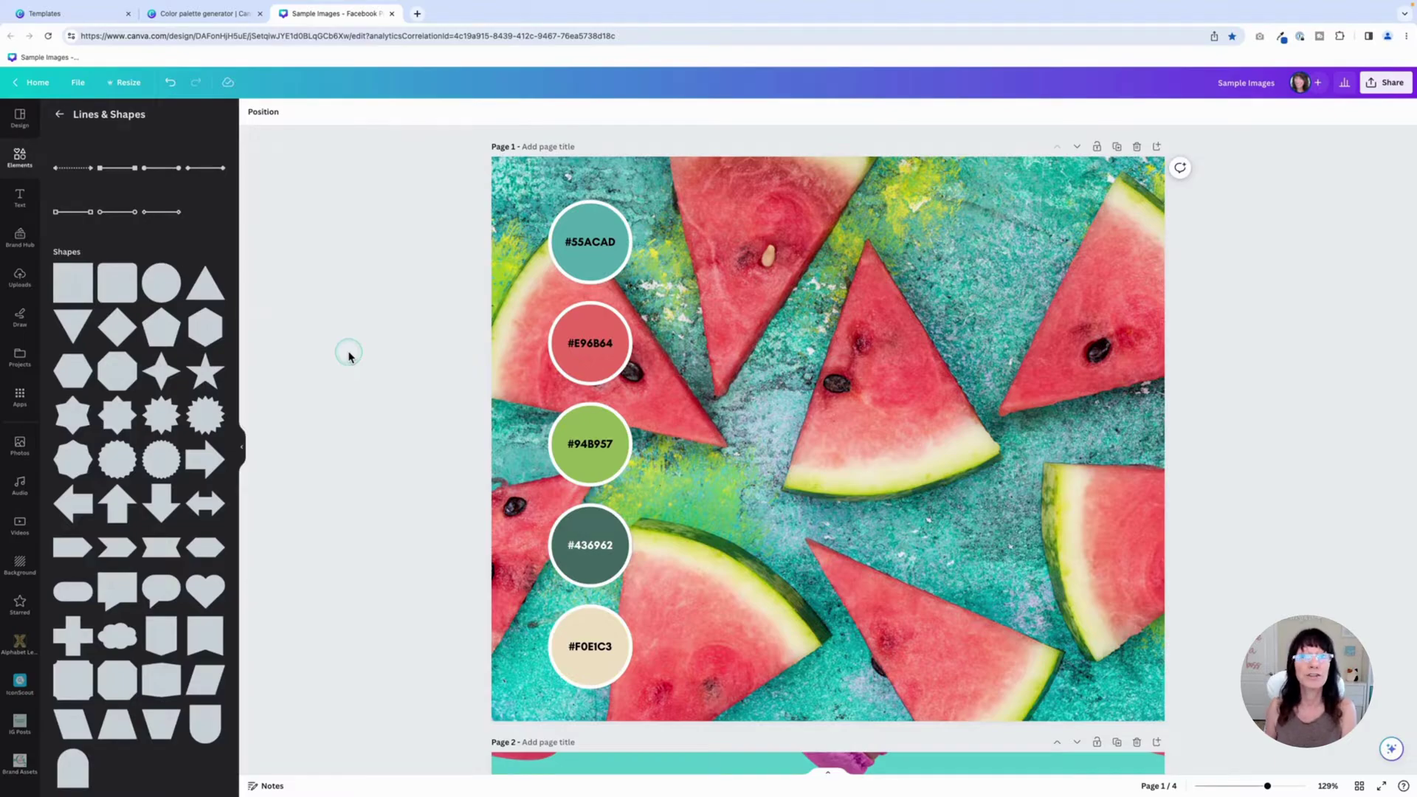
{"action": "scroll", "coordinate": [349, 357], "scroll_direction": "down", "scroll_amount": 6}
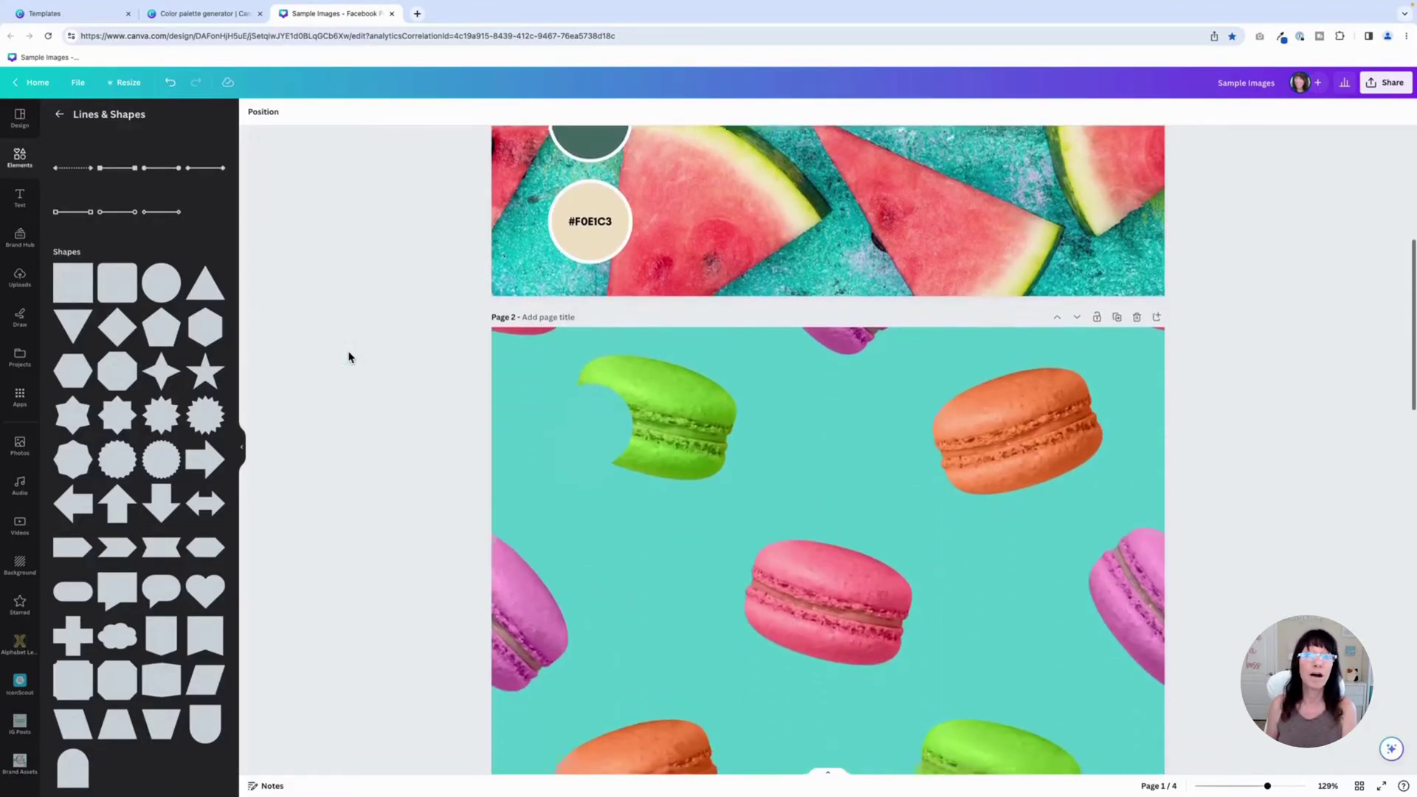
{"action": "scroll", "coordinate": [349, 357], "scroll_direction": "up", "scroll_amount": 6}
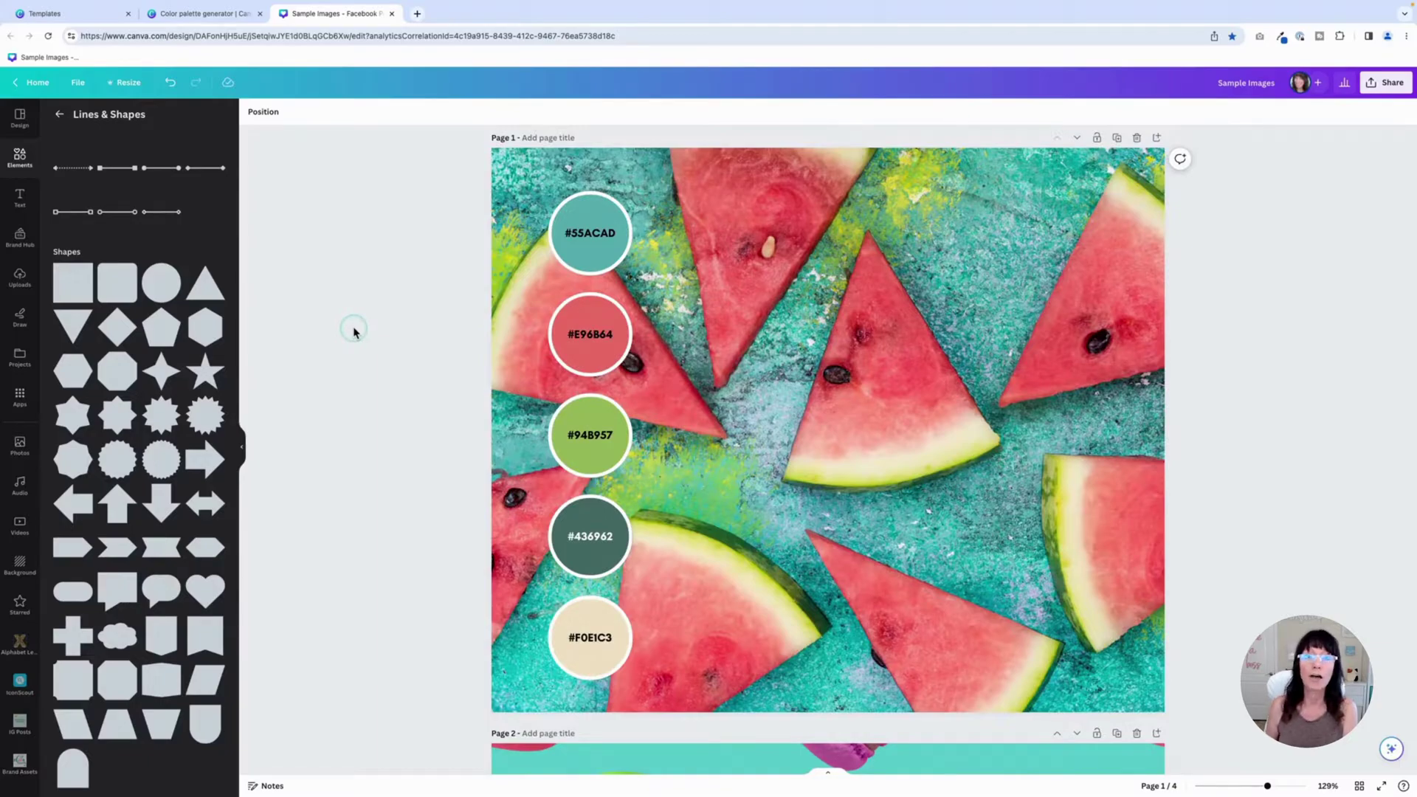
Return to the "color palette" template results and browse them, past templates like Pink Color Palette Instagram Story
{"action": "left_click", "coordinate": [101, 14]}
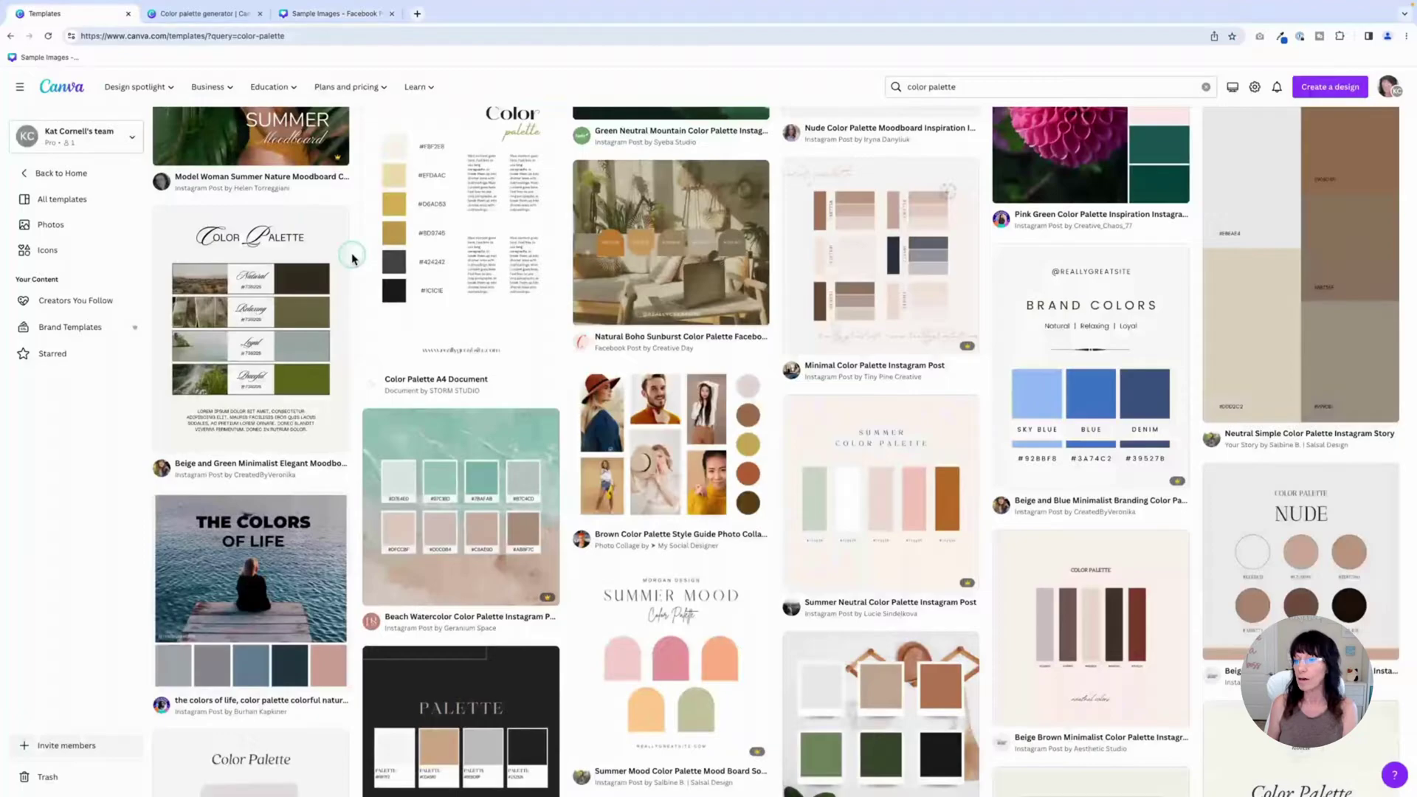
{"action": "scroll", "coordinate": [352, 259], "scroll_direction": "down", "scroll_amount": 3}
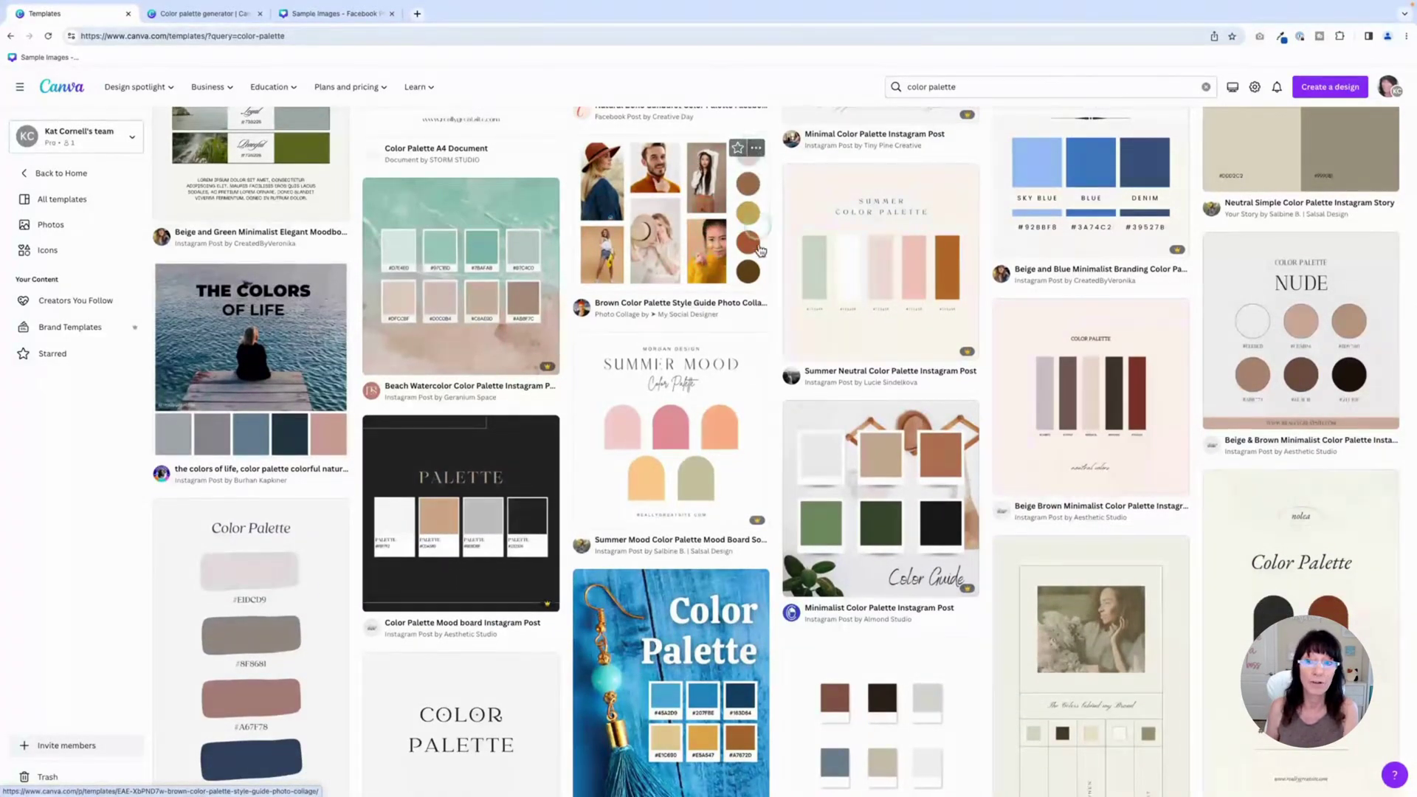
{"action": "scroll", "coordinate": [552, 323], "scroll_direction": "down", "scroll_amount": 2}
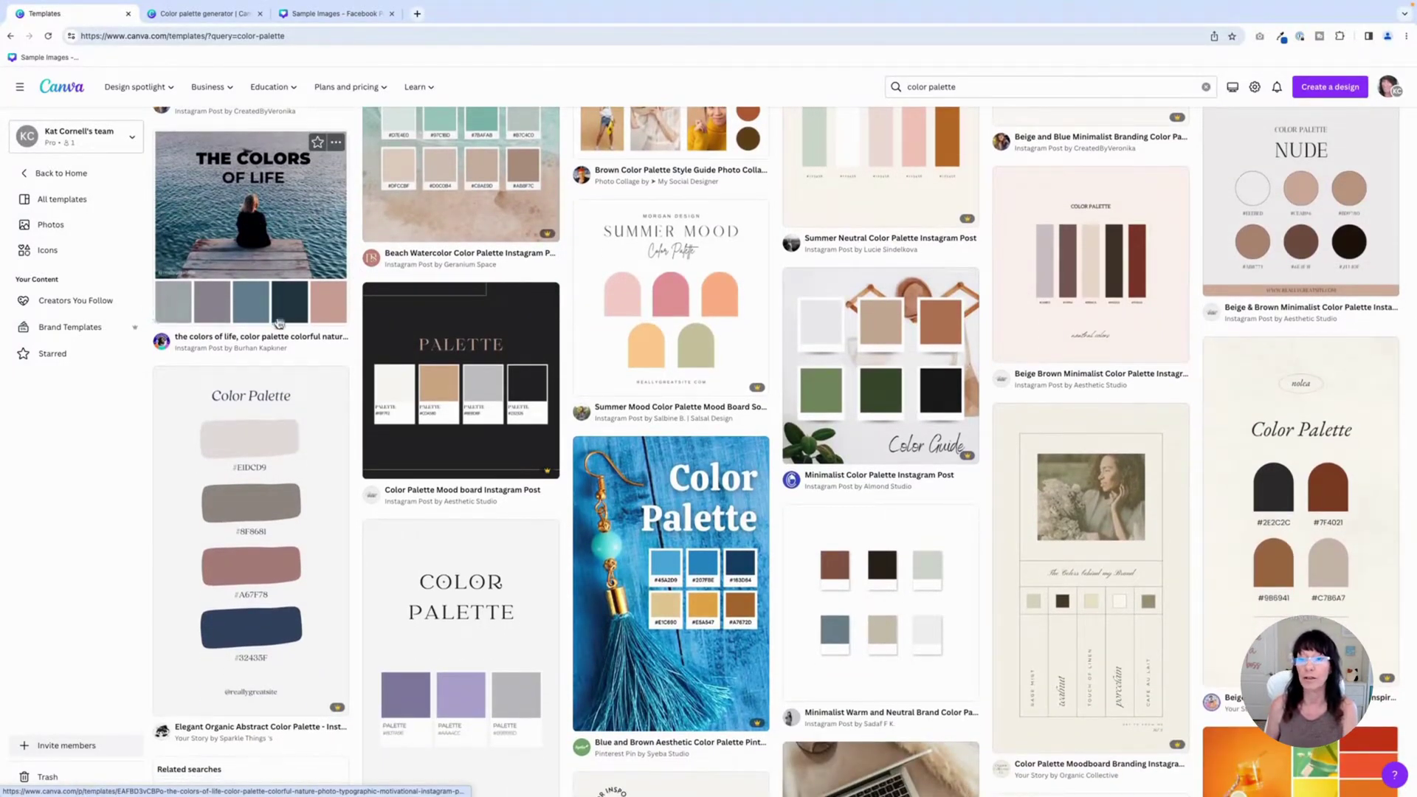
{"action": "scroll", "coordinate": [302, 318], "scroll_direction": "down", "scroll_amount": 2}
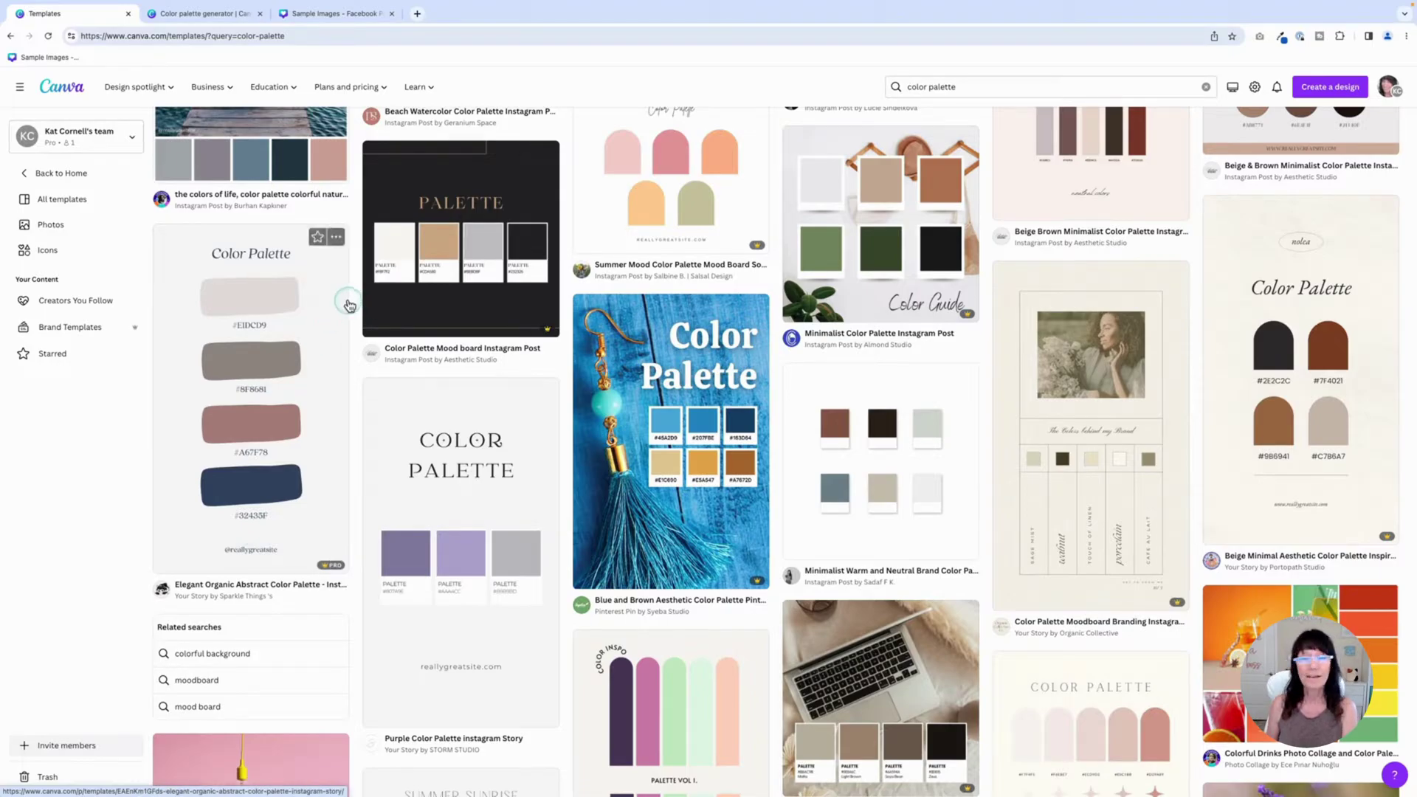
{"action": "scroll", "coordinate": [350, 305], "scroll_direction": "down", "scroll_amount": 2}
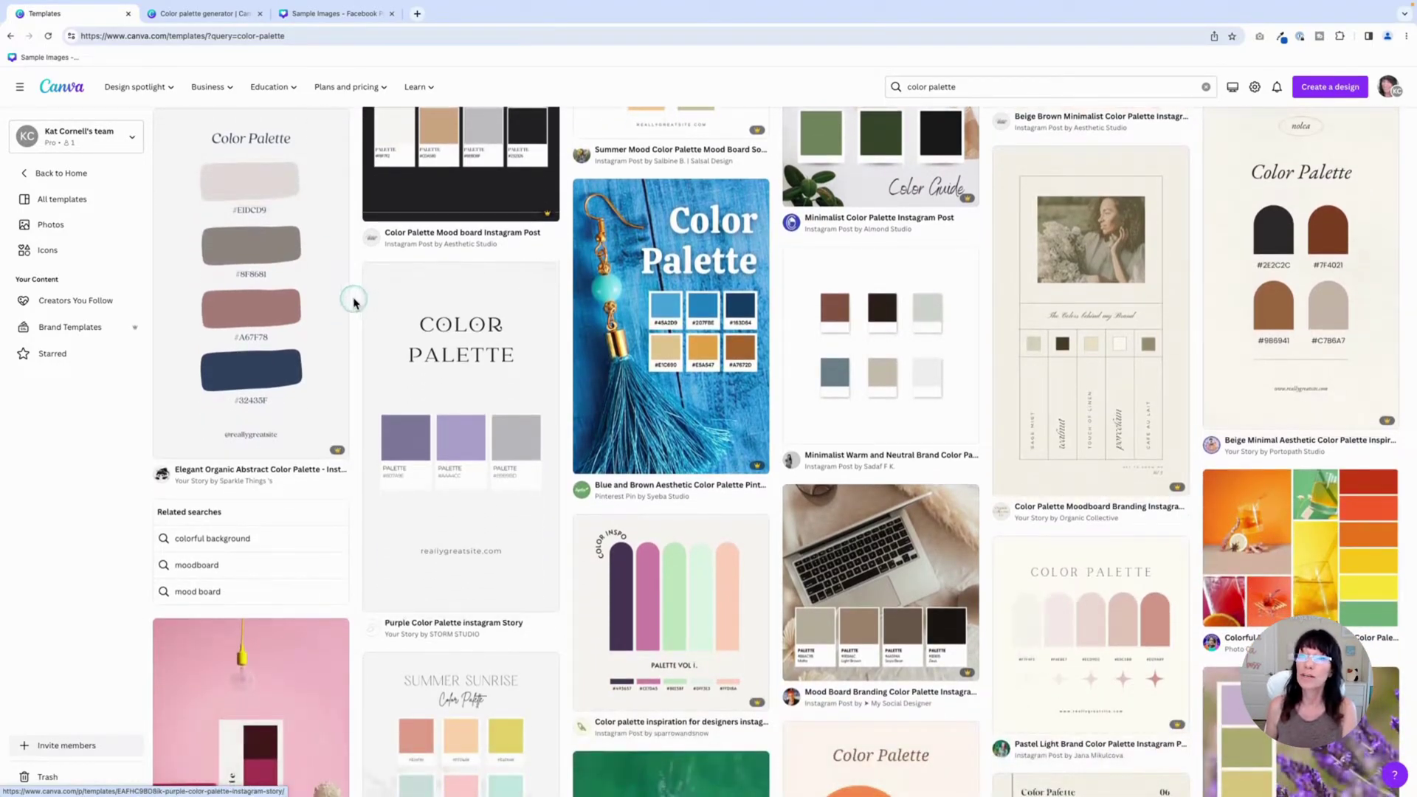
{"action": "left_click", "coordinate": [351, 303]}
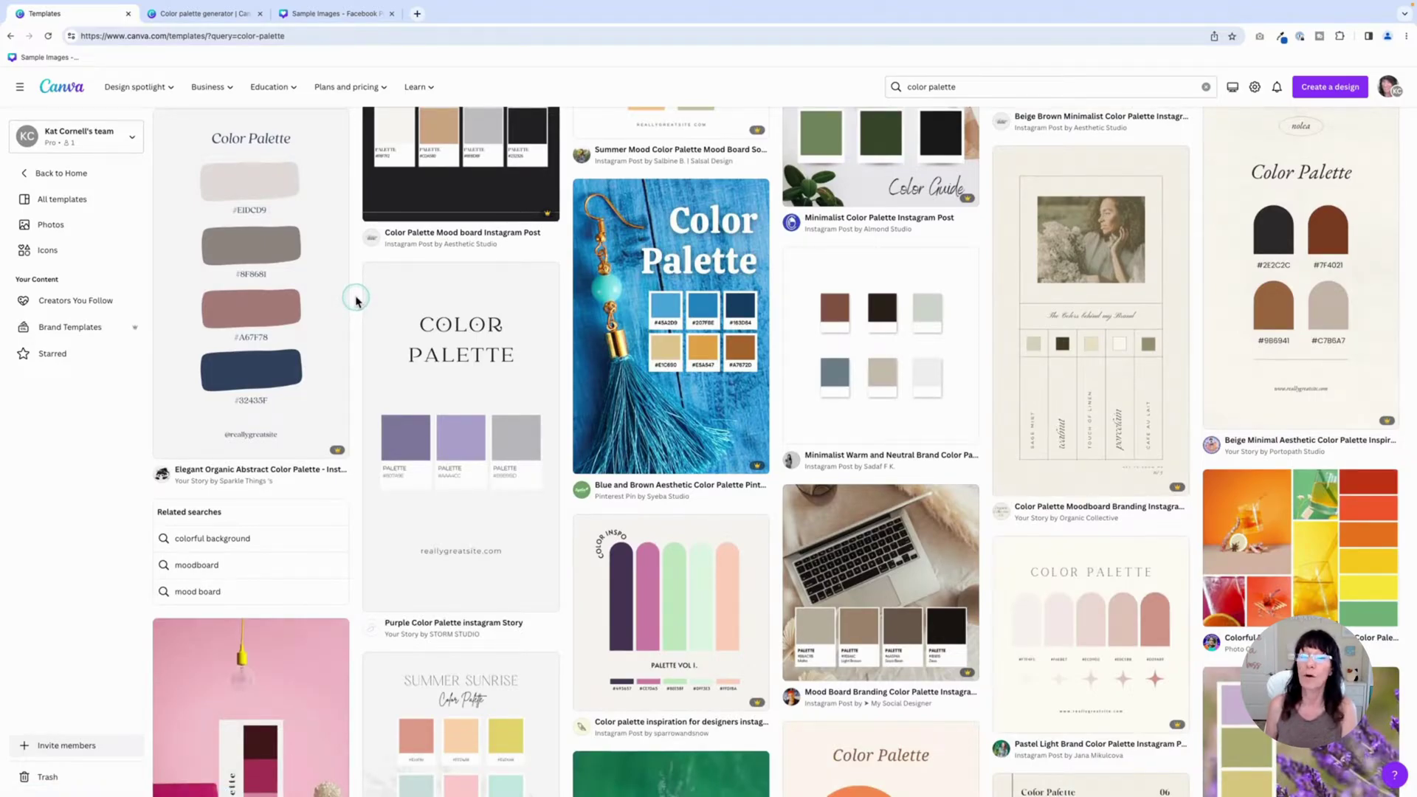
{"action": "scroll", "coordinate": [356, 301], "scroll_direction": "down", "scroll_amount": 5}
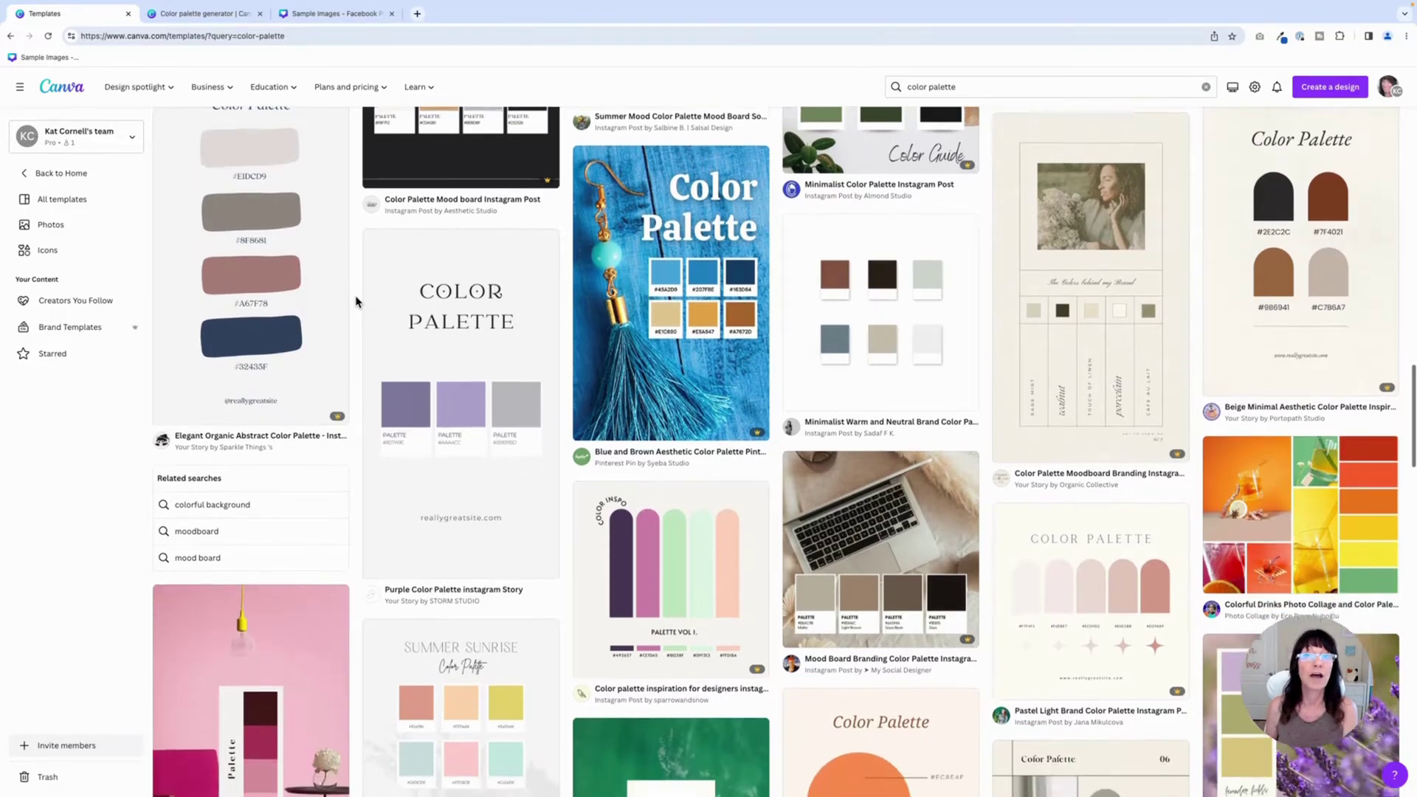
{"action": "scroll", "coordinate": [356, 301], "scroll_direction": "down", "scroll_amount": 1}
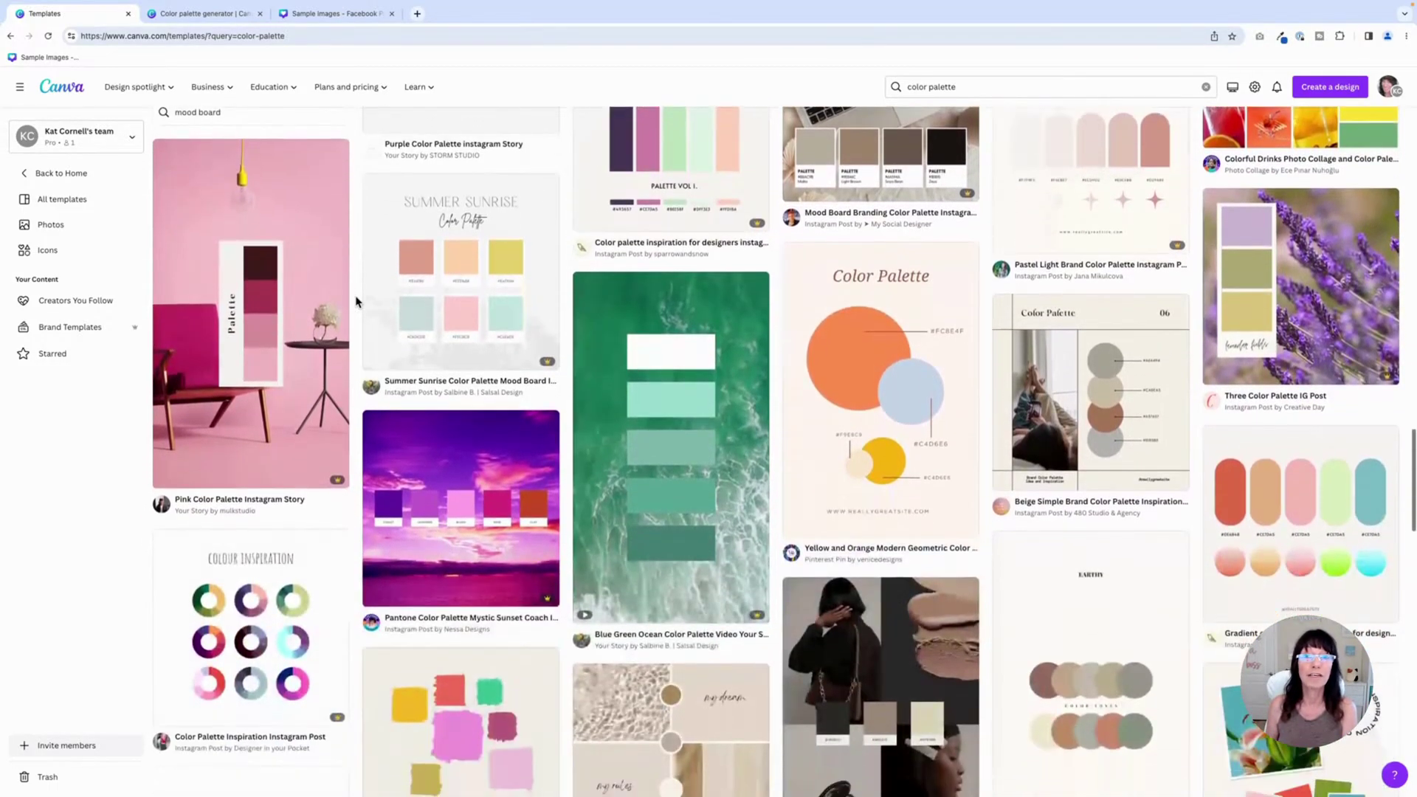